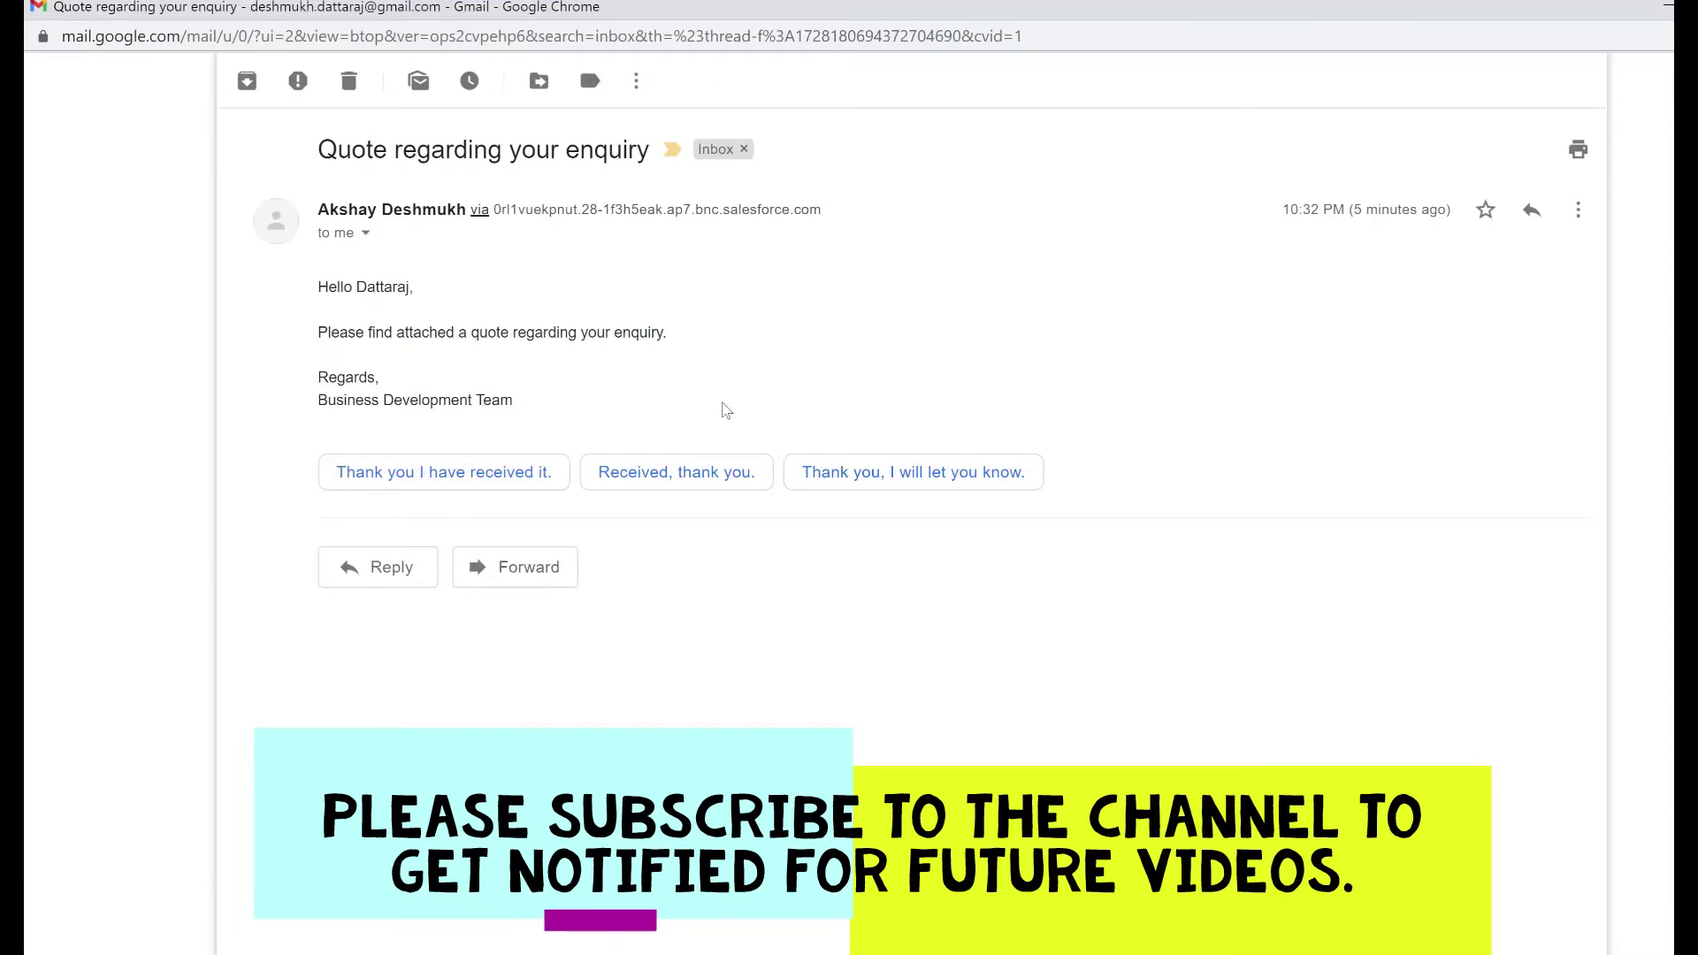
Expand the quote email's sender details and highlight the via domain and the bnc.salesforce.com mailed-by value
drag(501, 212, 801, 223)
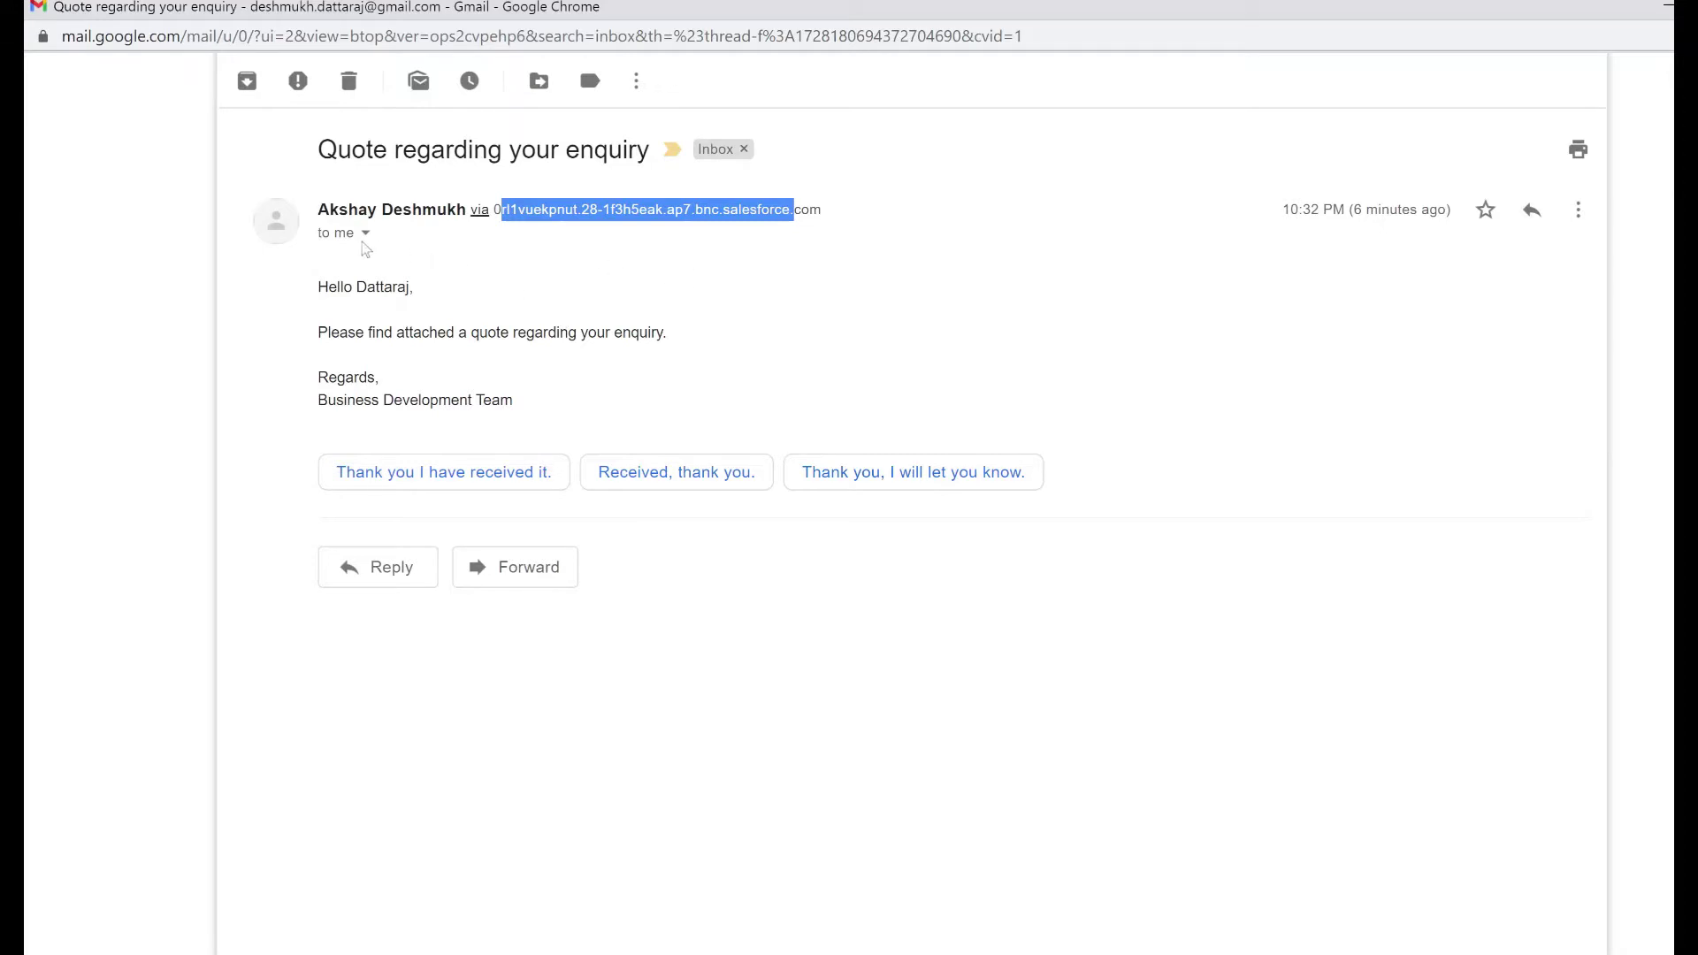
click(365, 234)
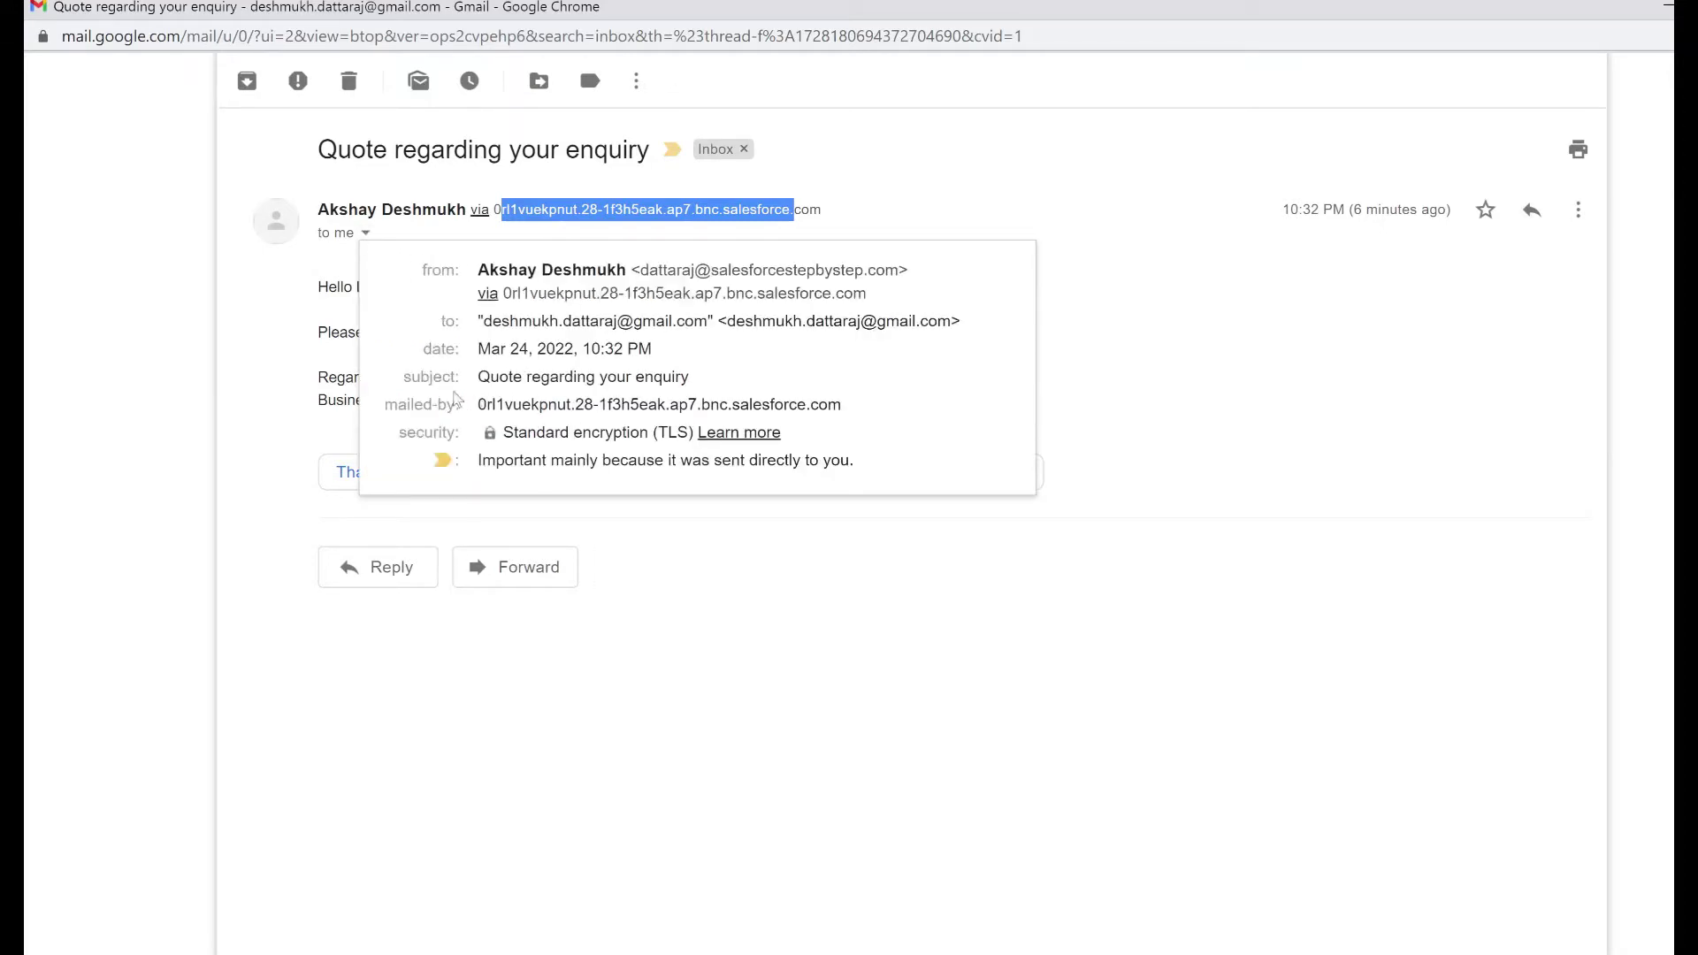
drag(477, 407, 892, 407)
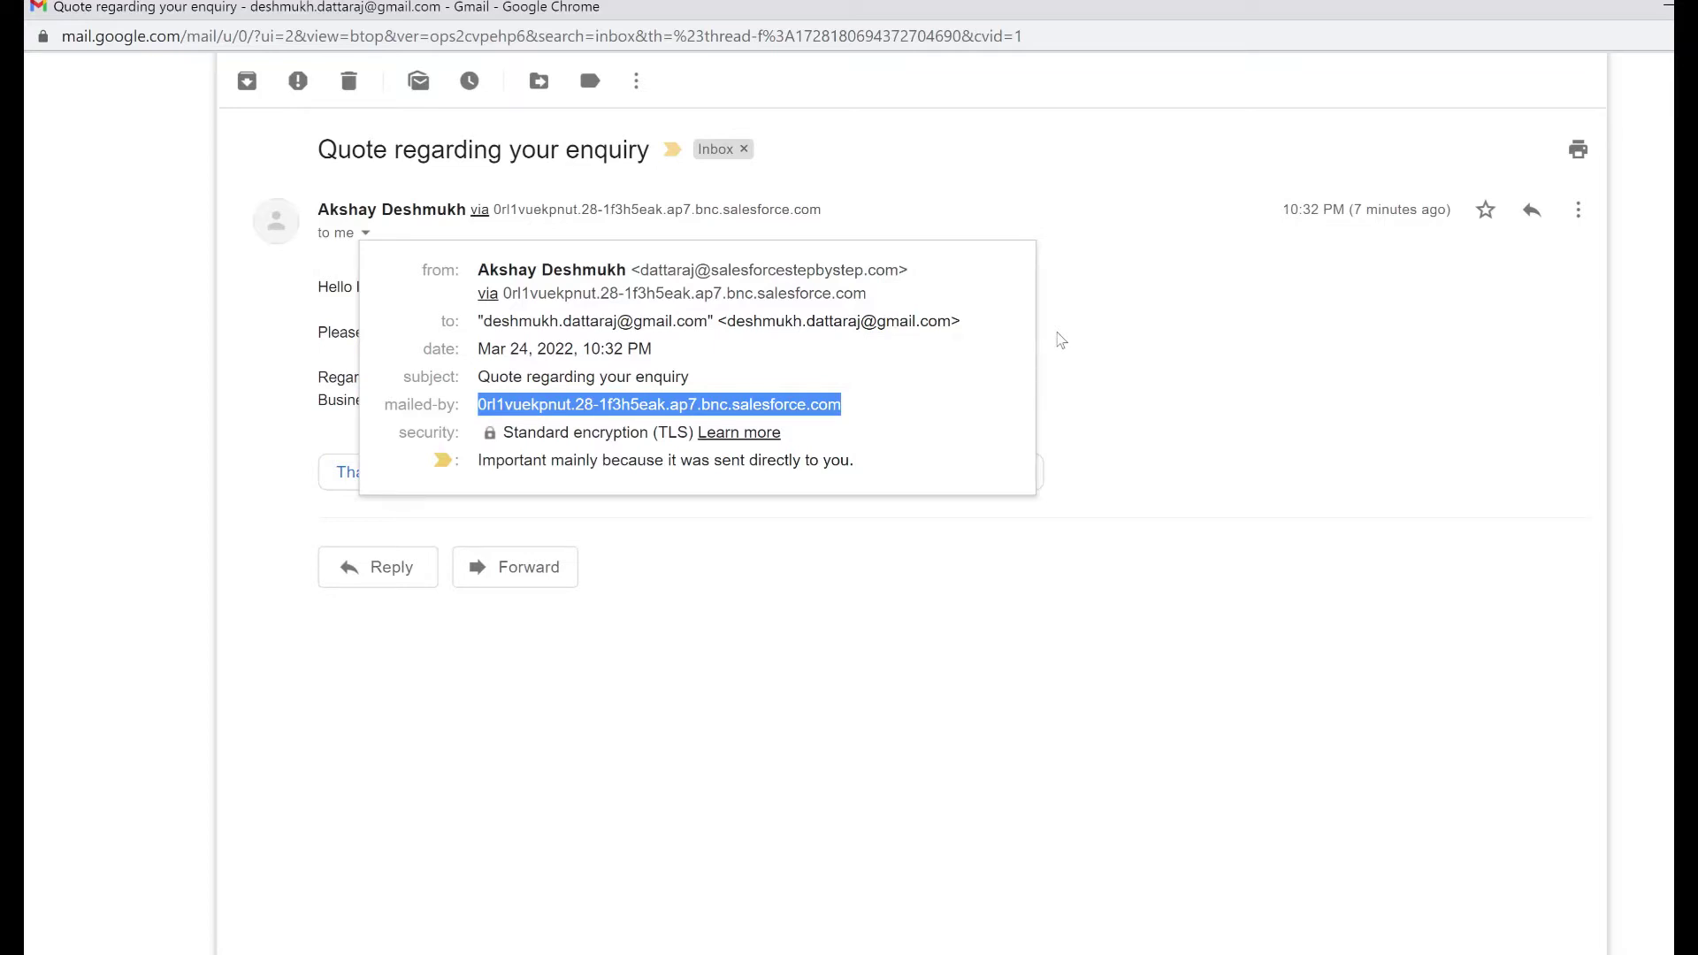
click(1062, 341)
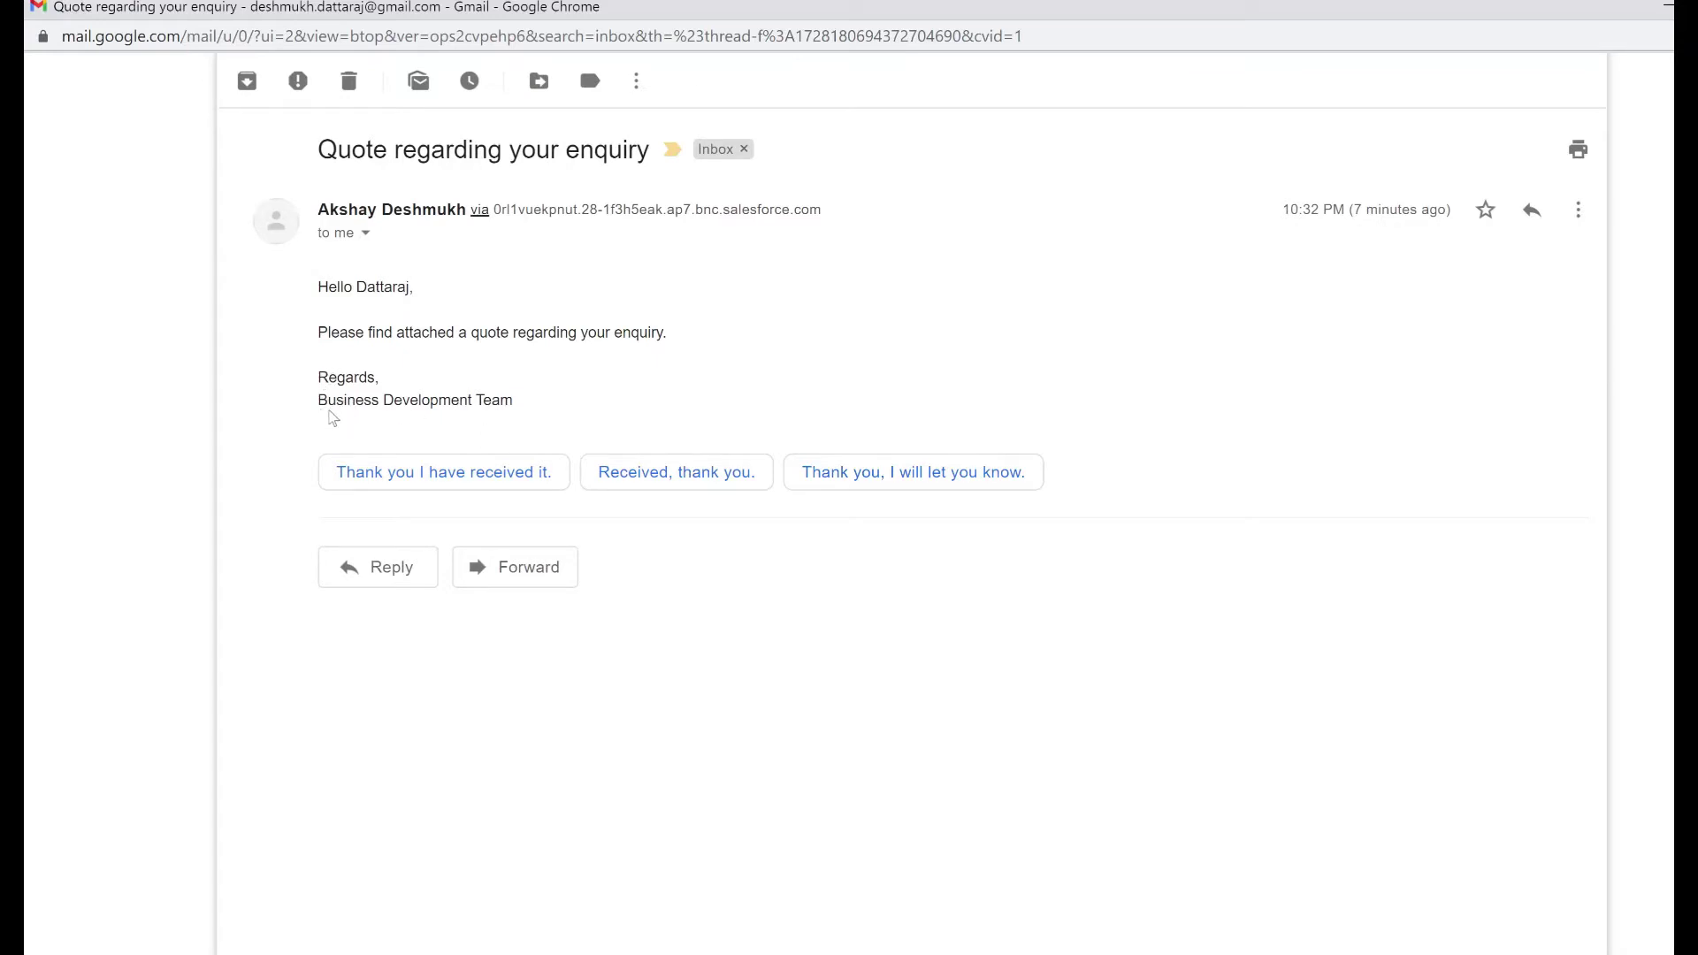
drag(325, 375, 520, 403)
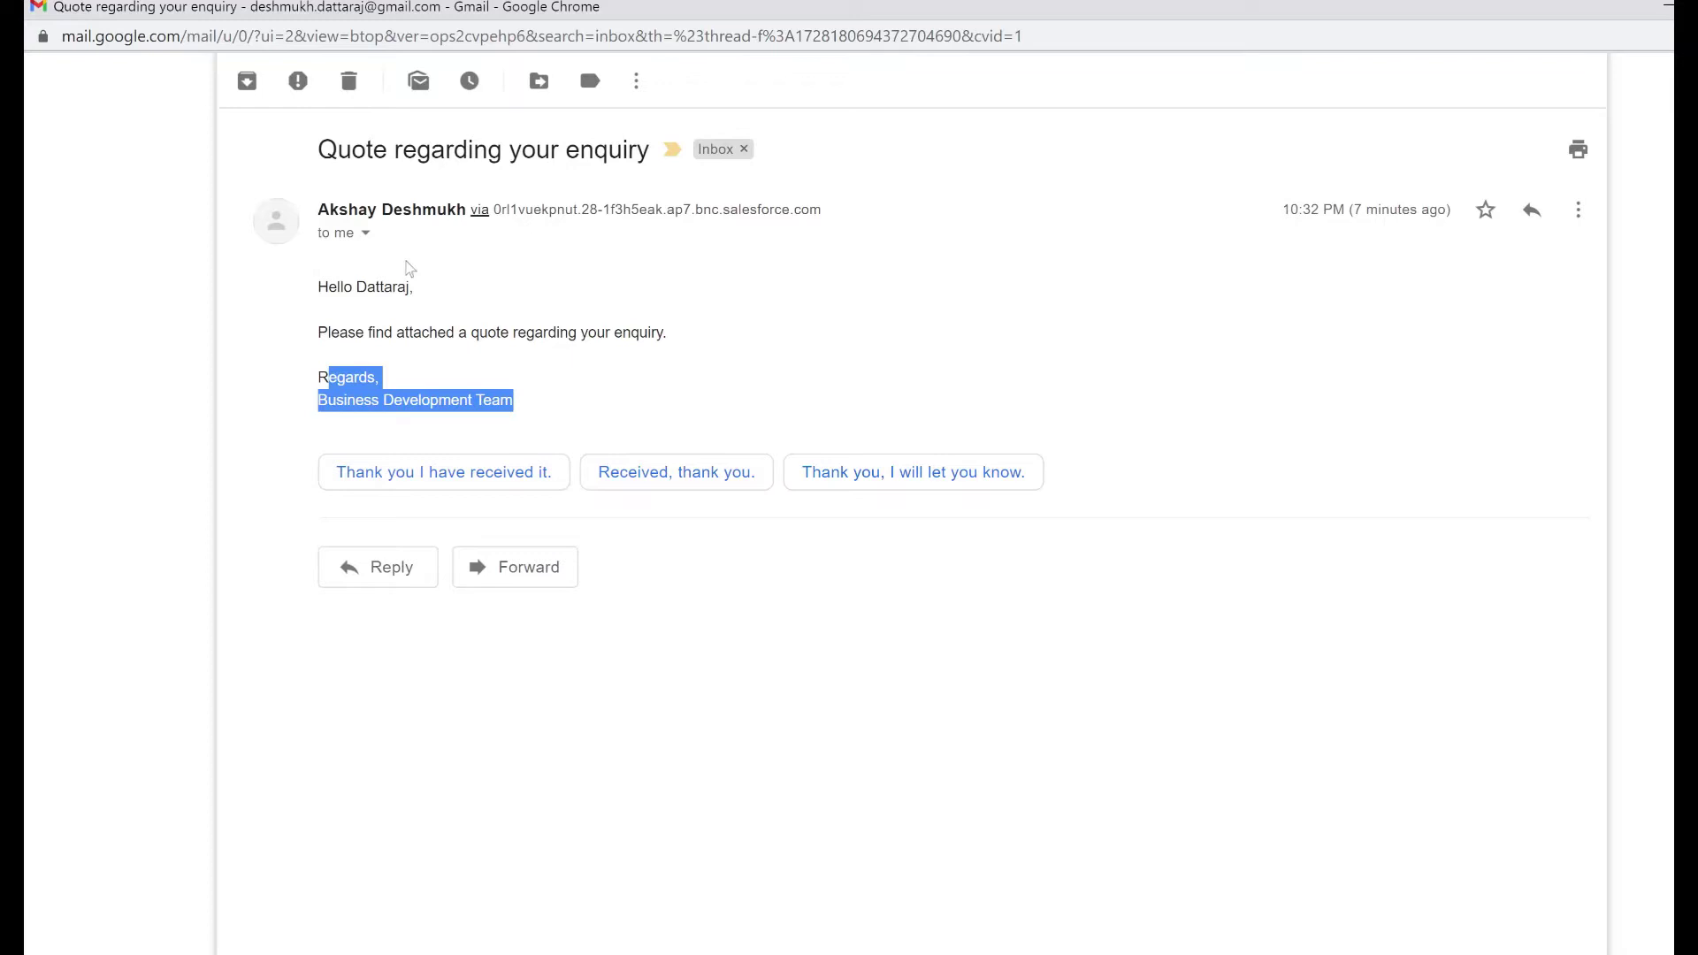
click(365, 233)
drag(640, 270, 900, 272)
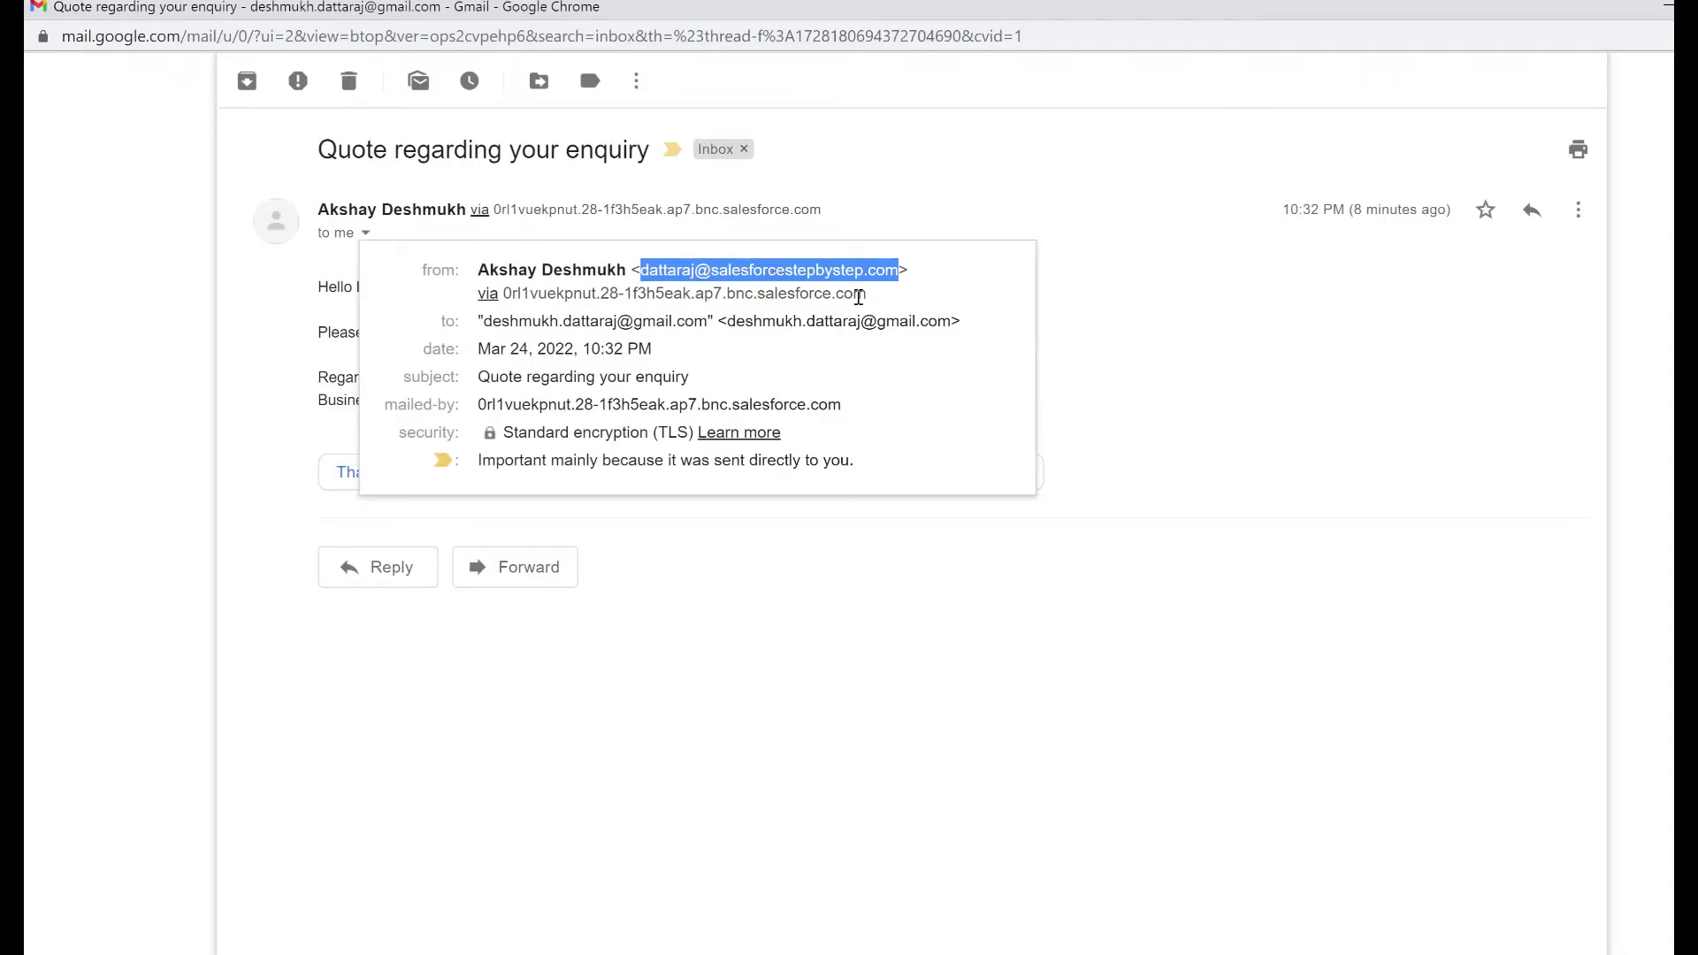
double_click(780, 268)
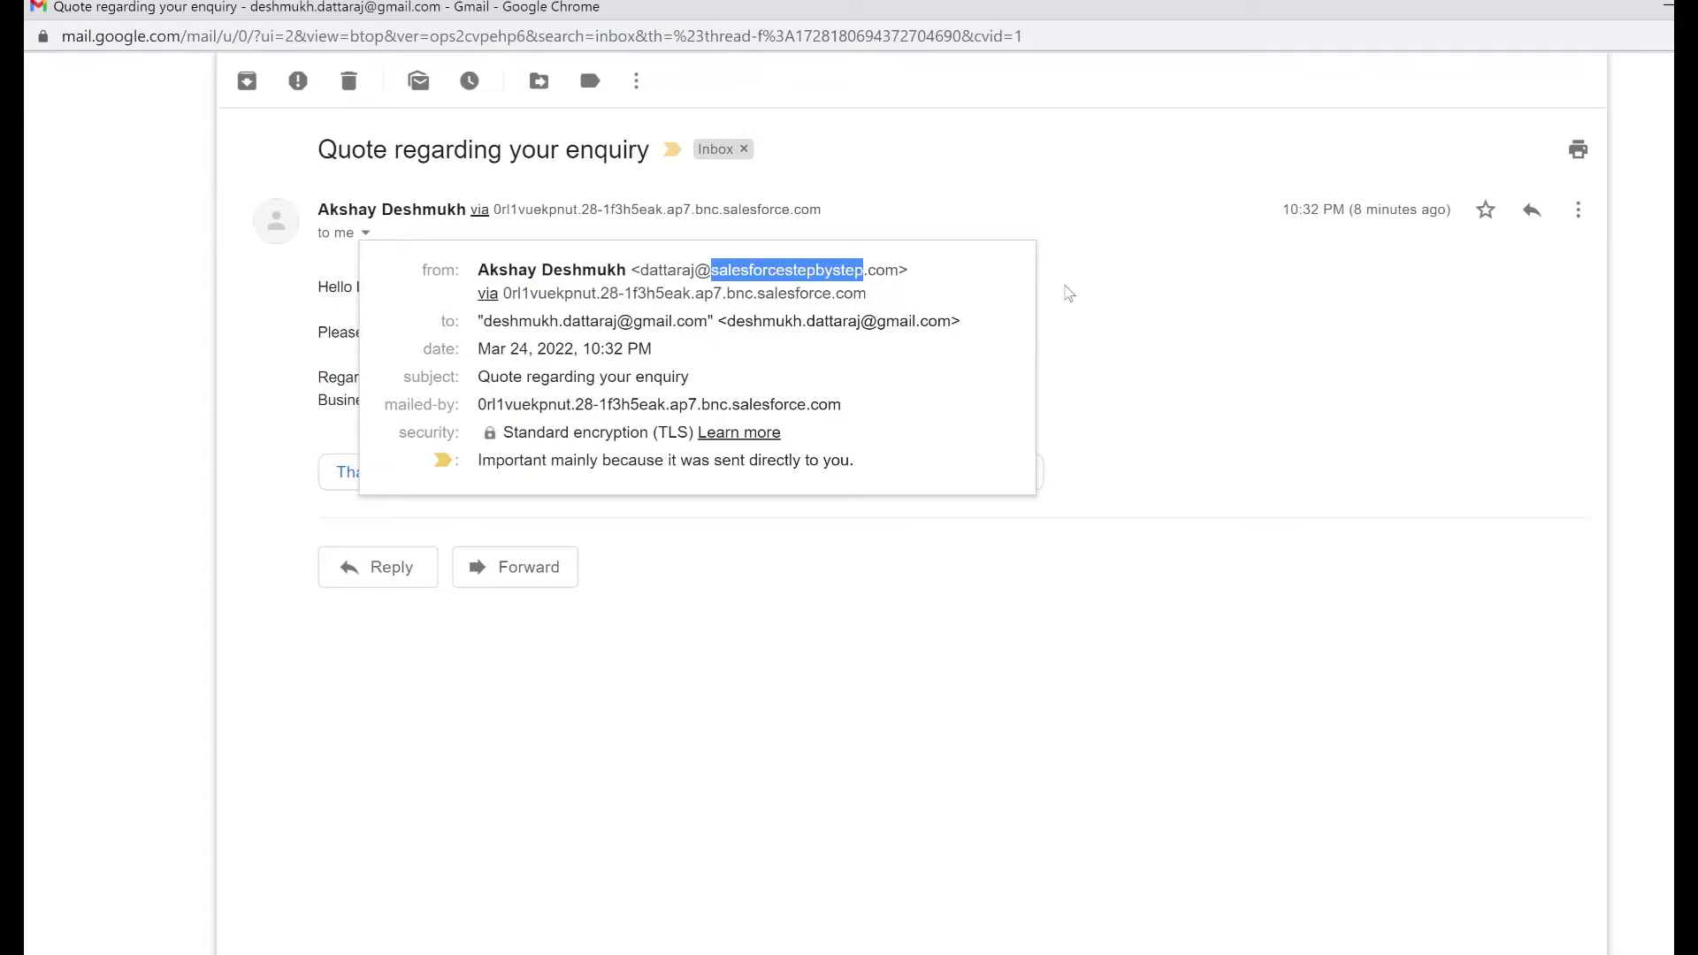
Return to Salesforce Setup, search 'email' in Quick Find, and open the Email Relays page
click(1067, 291)
key(alt+Tab)
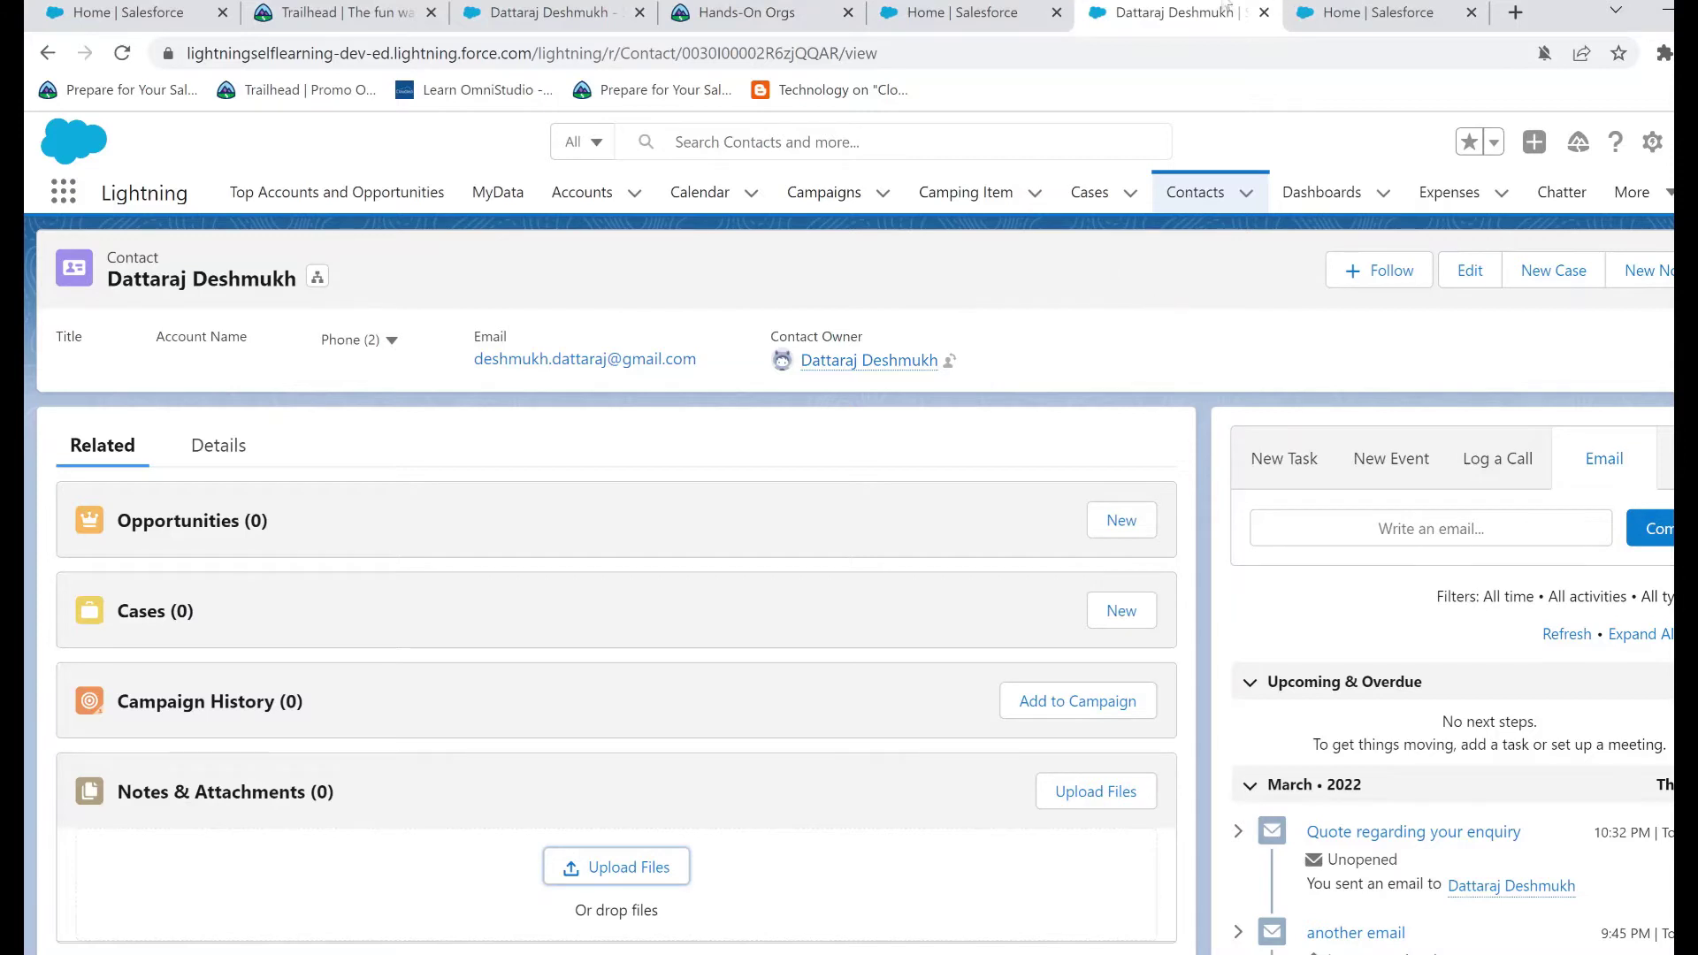
click(1018, 10)
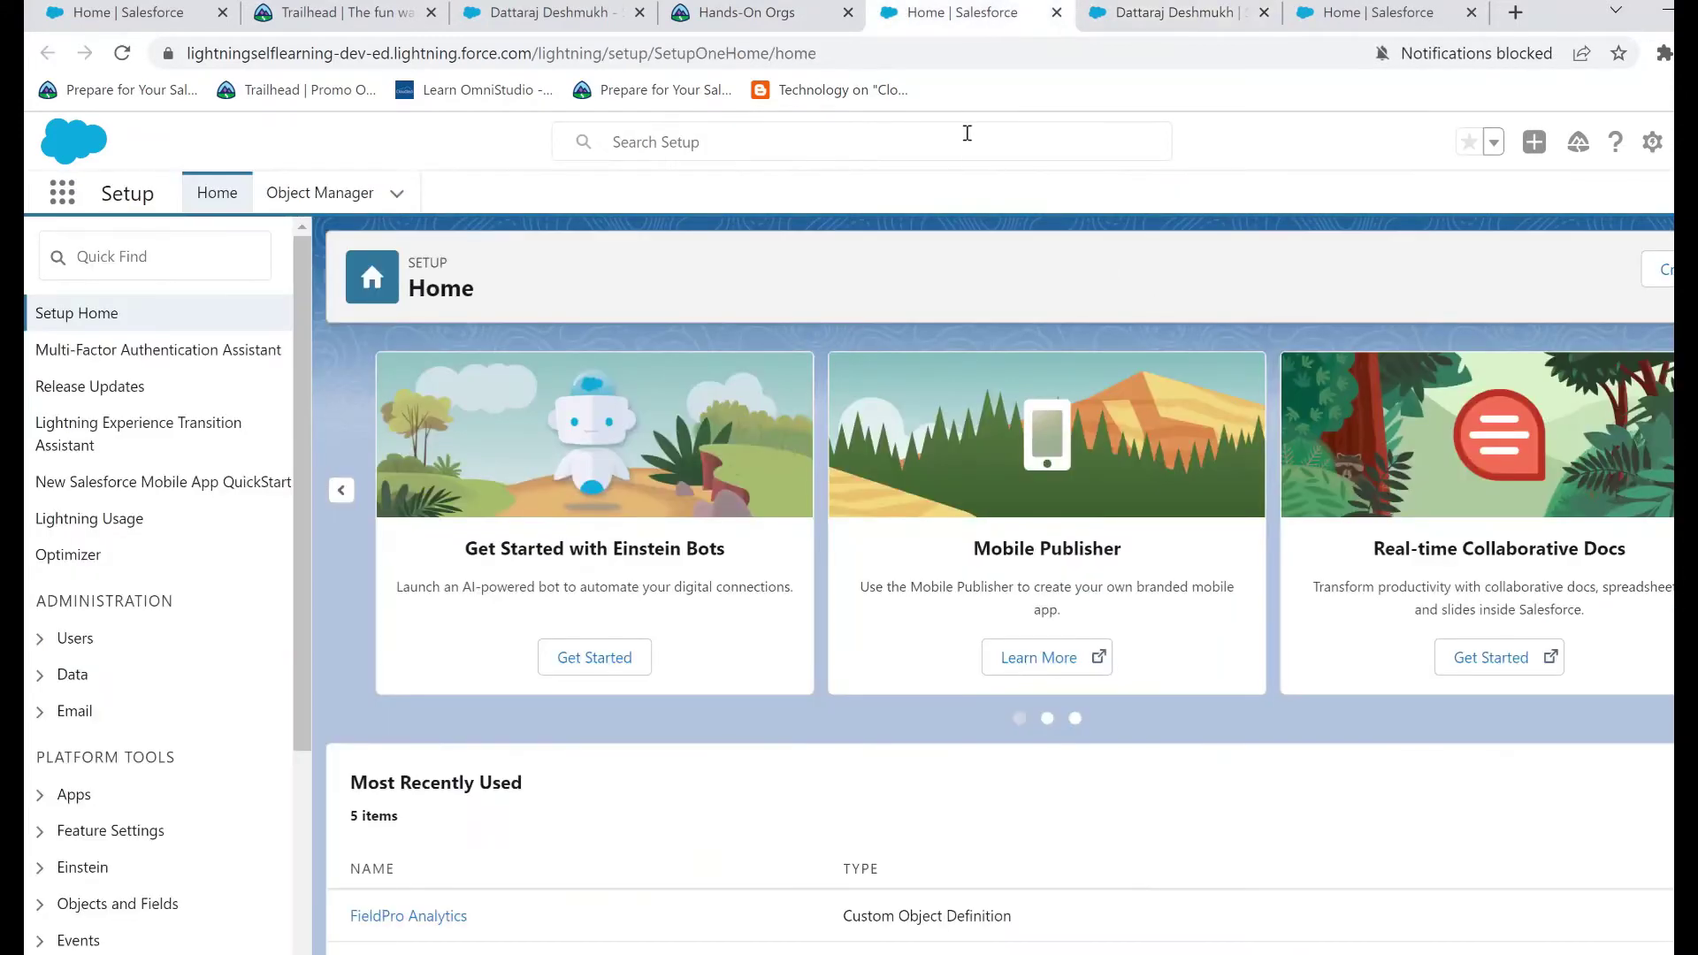
click(147, 258)
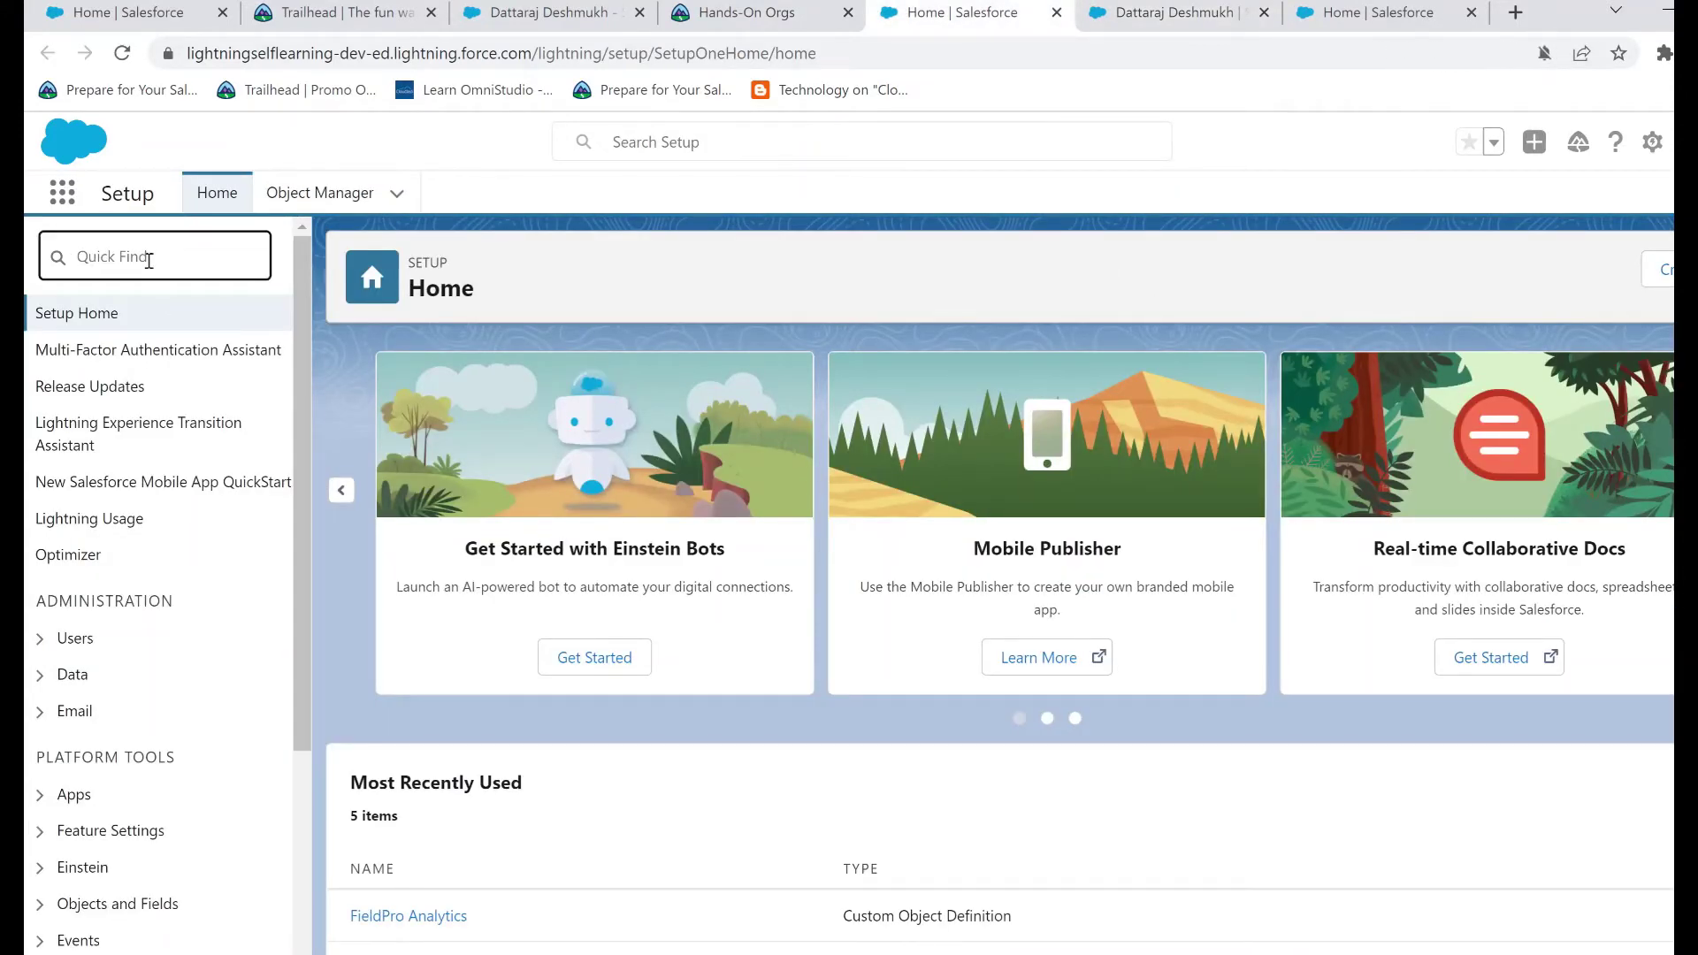
text(email)
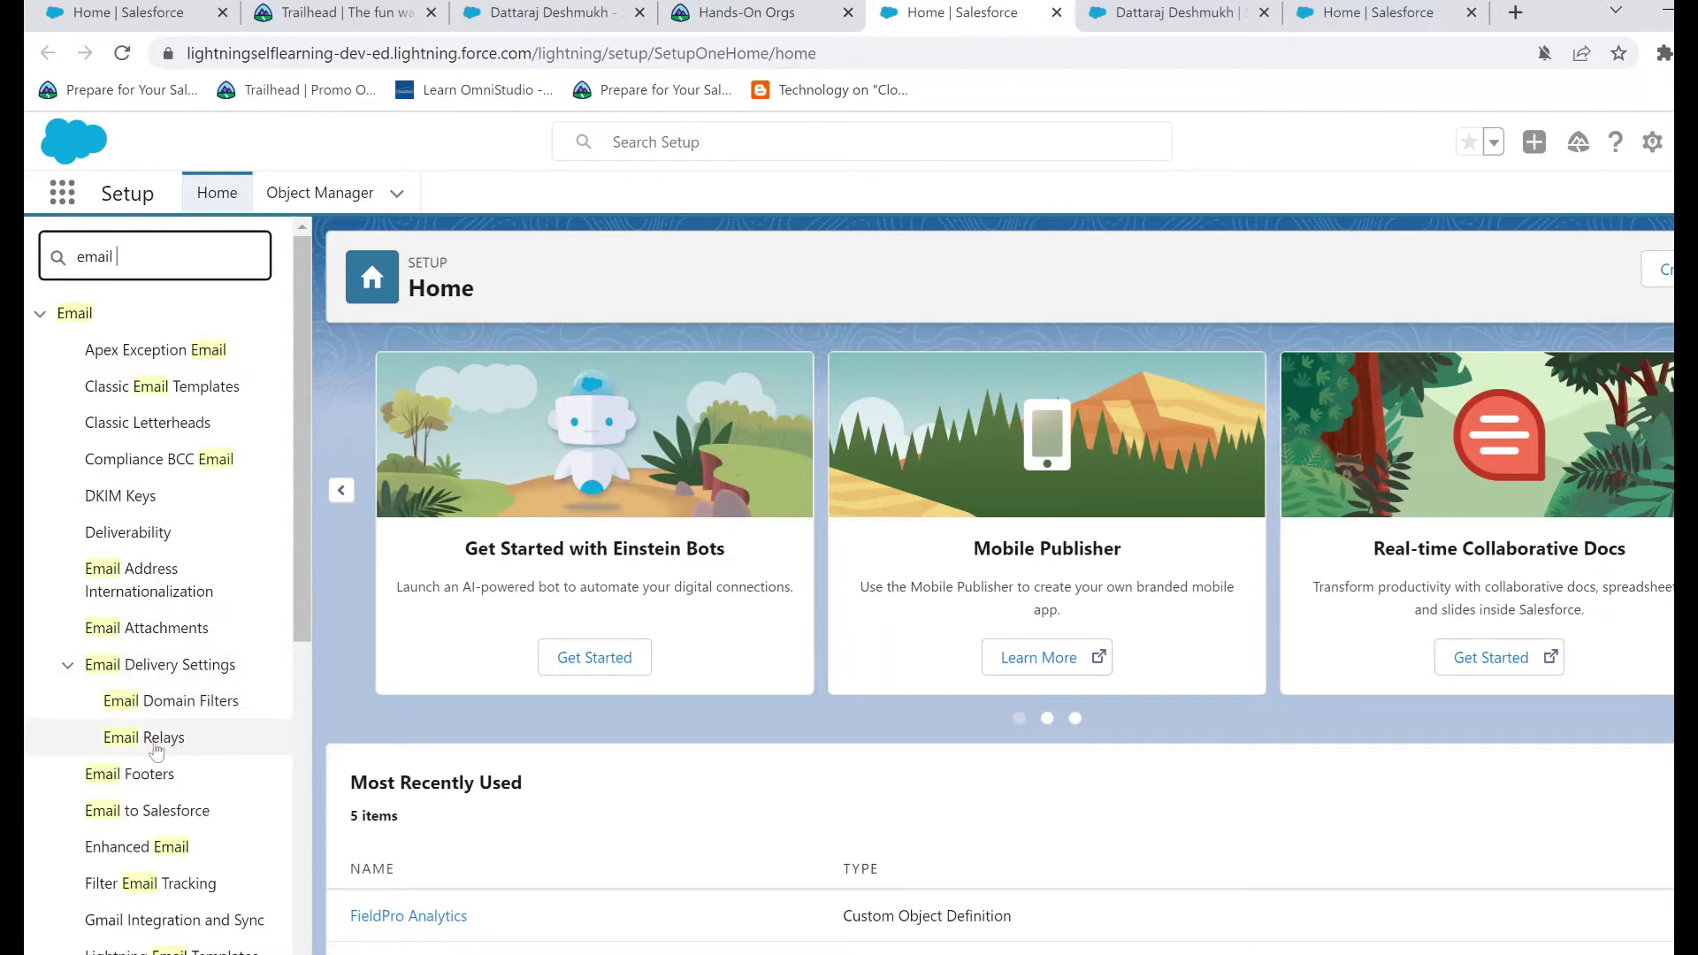
click(141, 712)
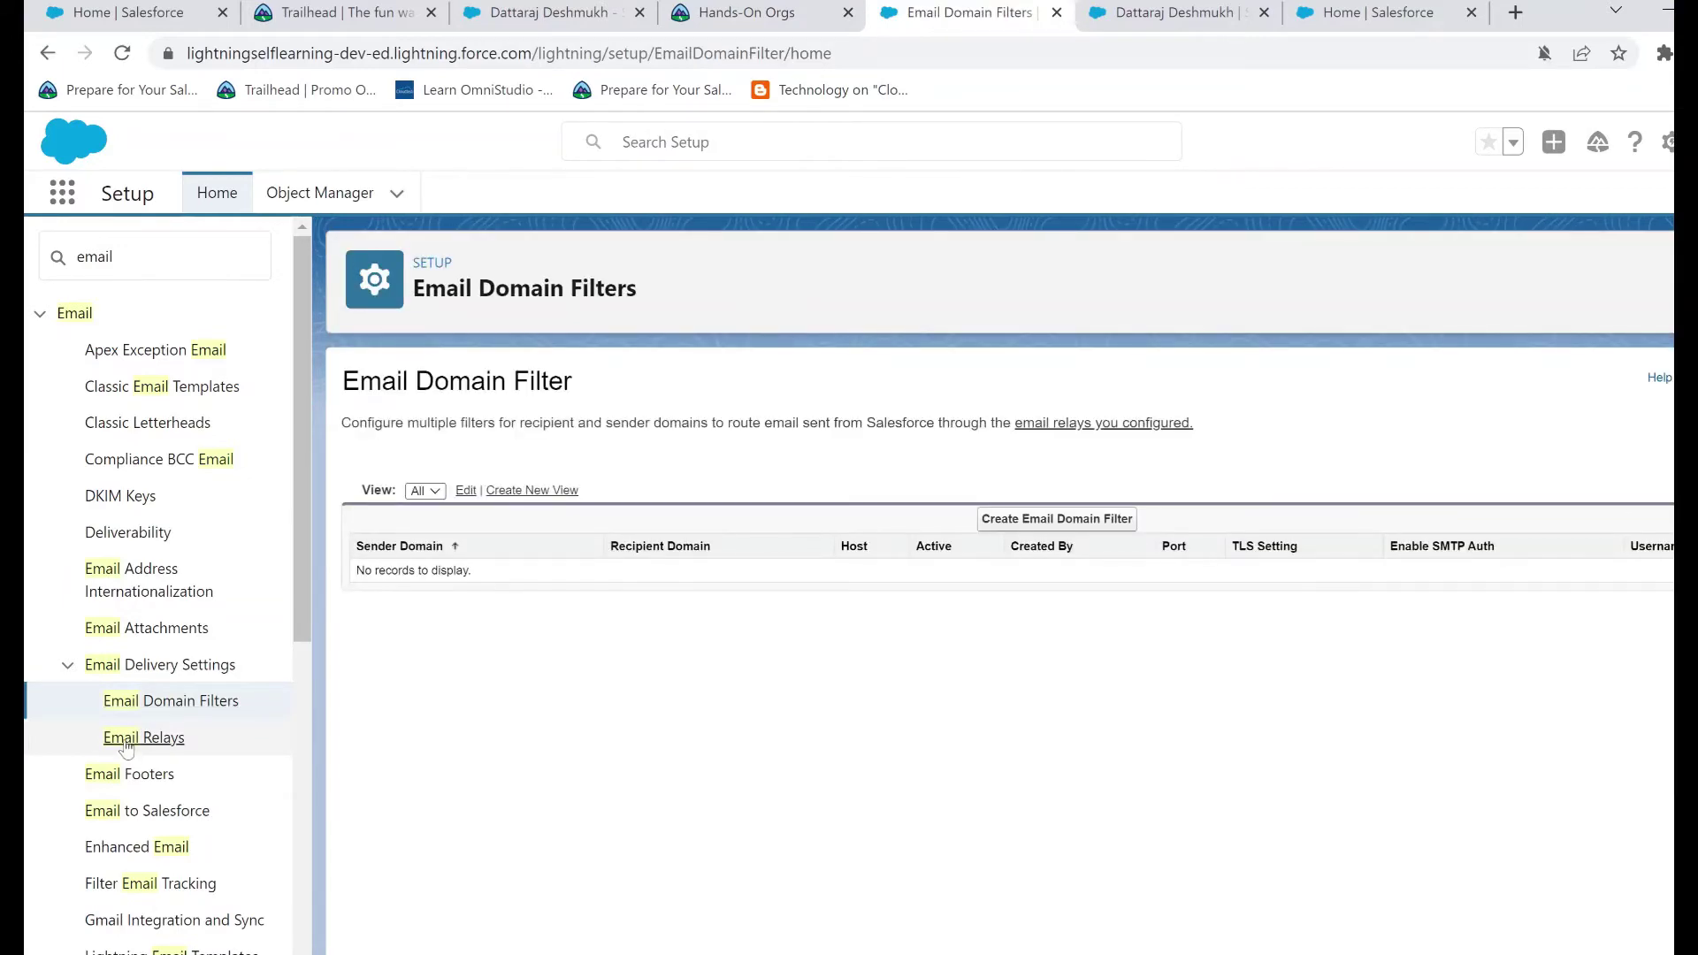
click(125, 743)
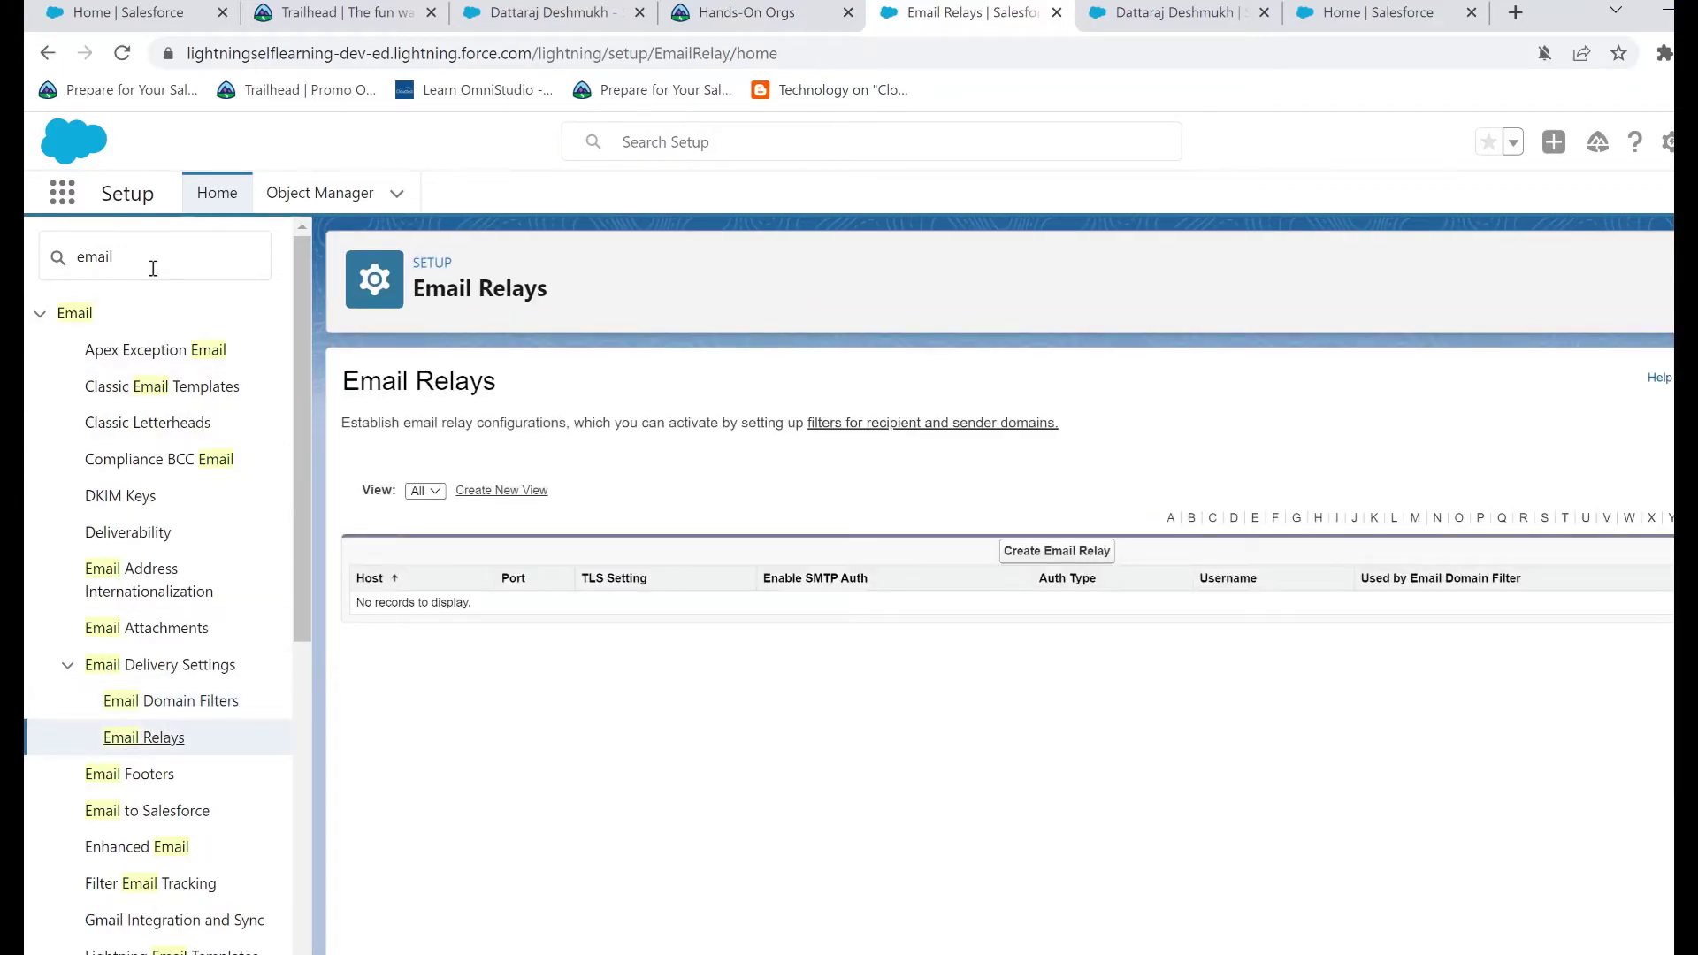
Save a new email relay with host smtp-relay.gmail.com, port 587, and TLS left at Preferred
click(1077, 553)
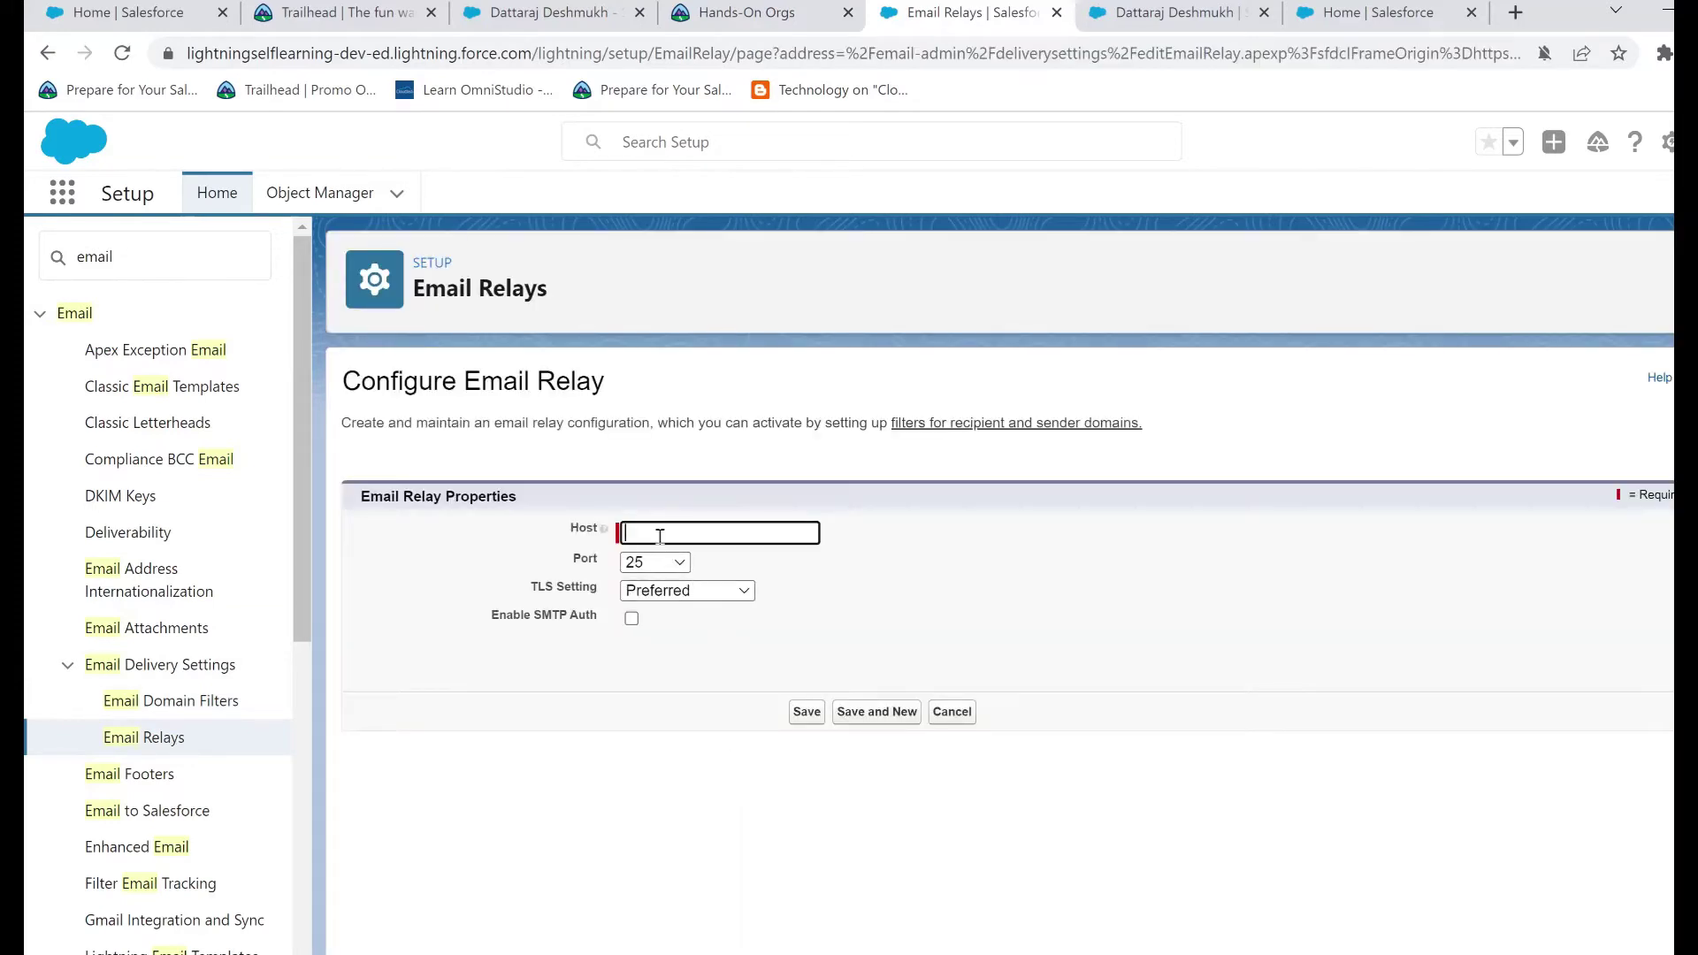
click(894, 470)
text(smtp-relay.gmail.com)
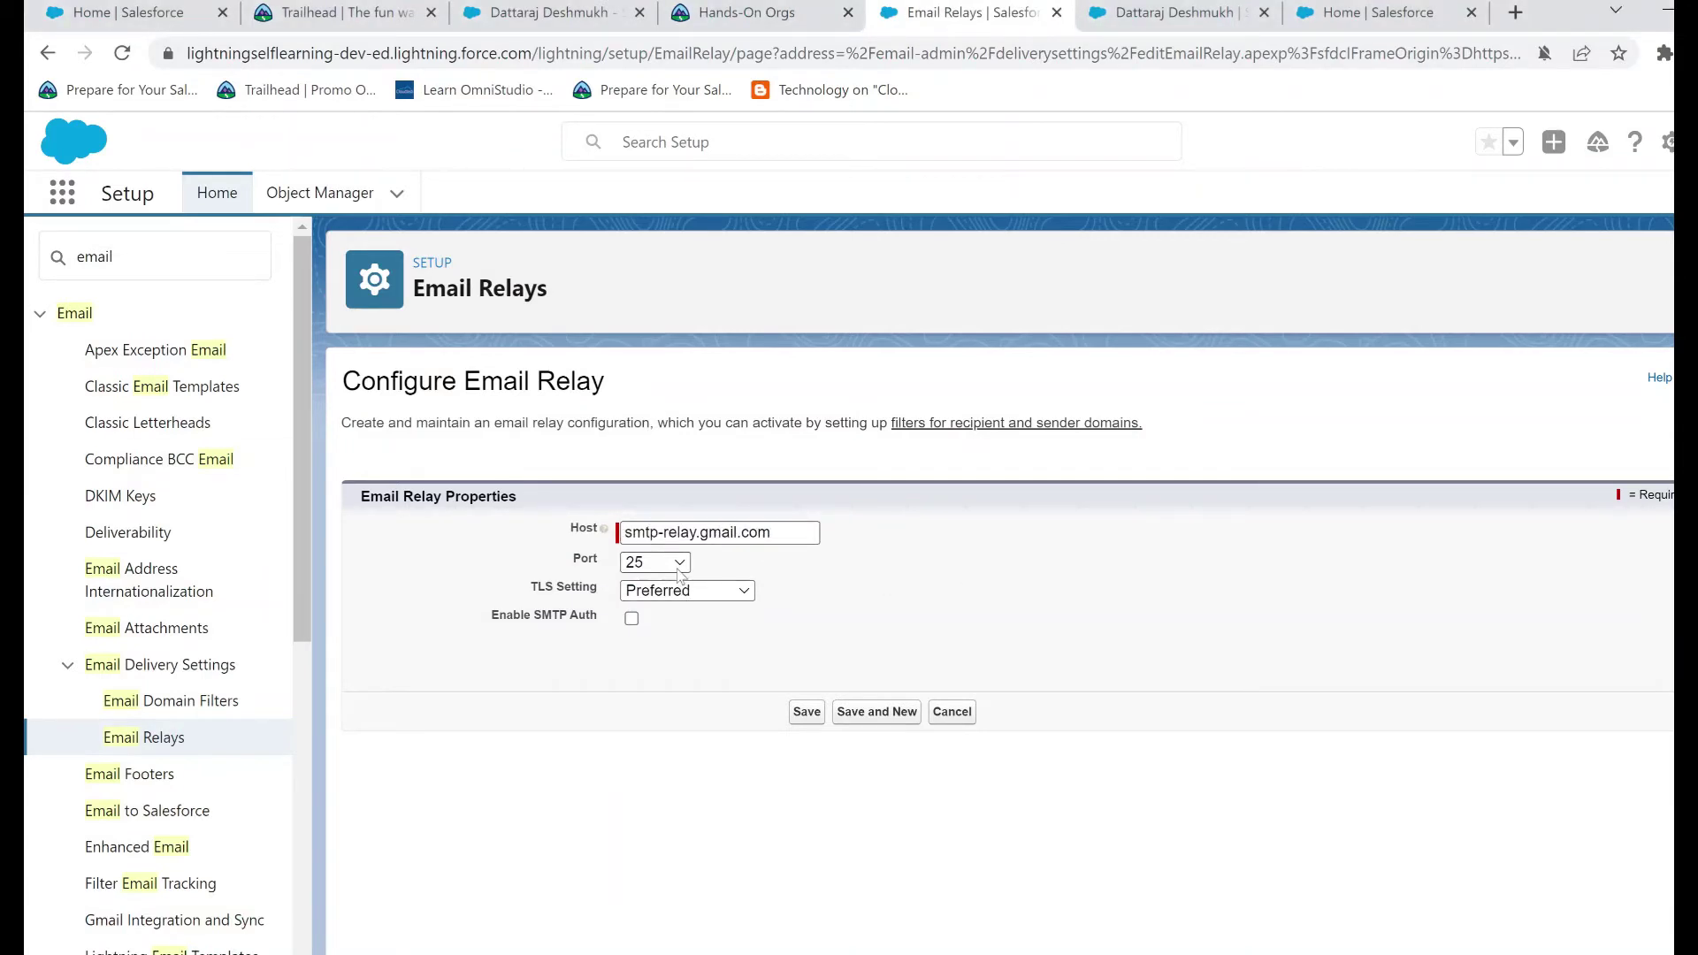
drag(773, 532, 622, 532)
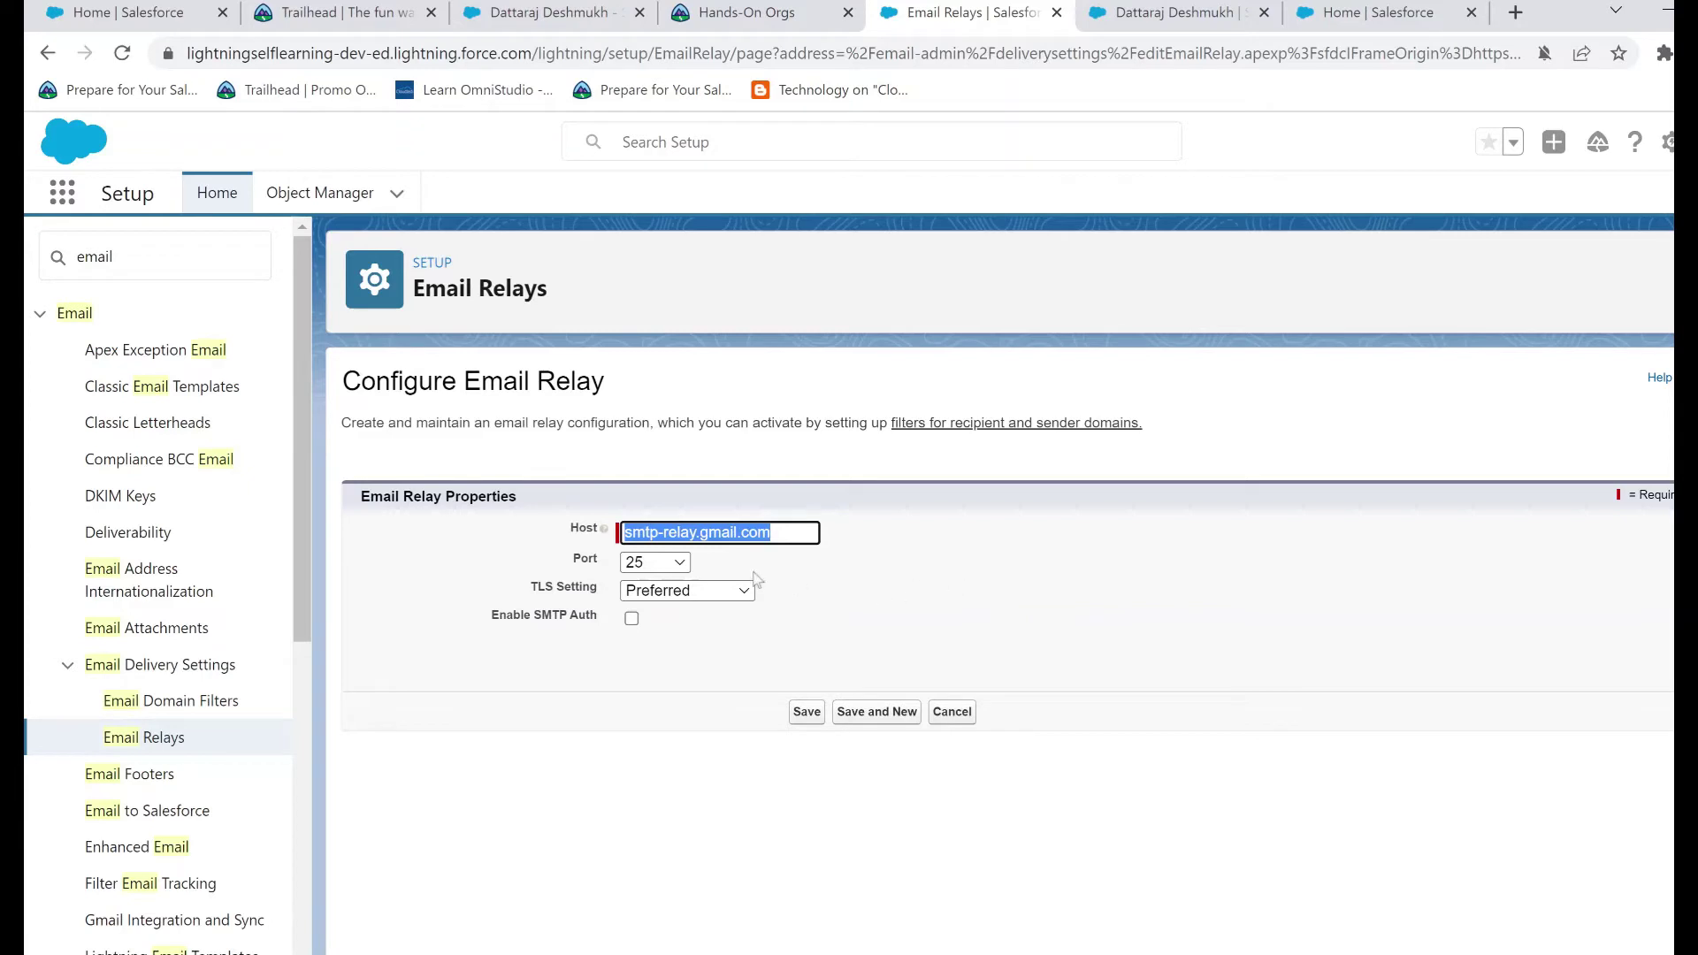
click(672, 566)
click(665, 610)
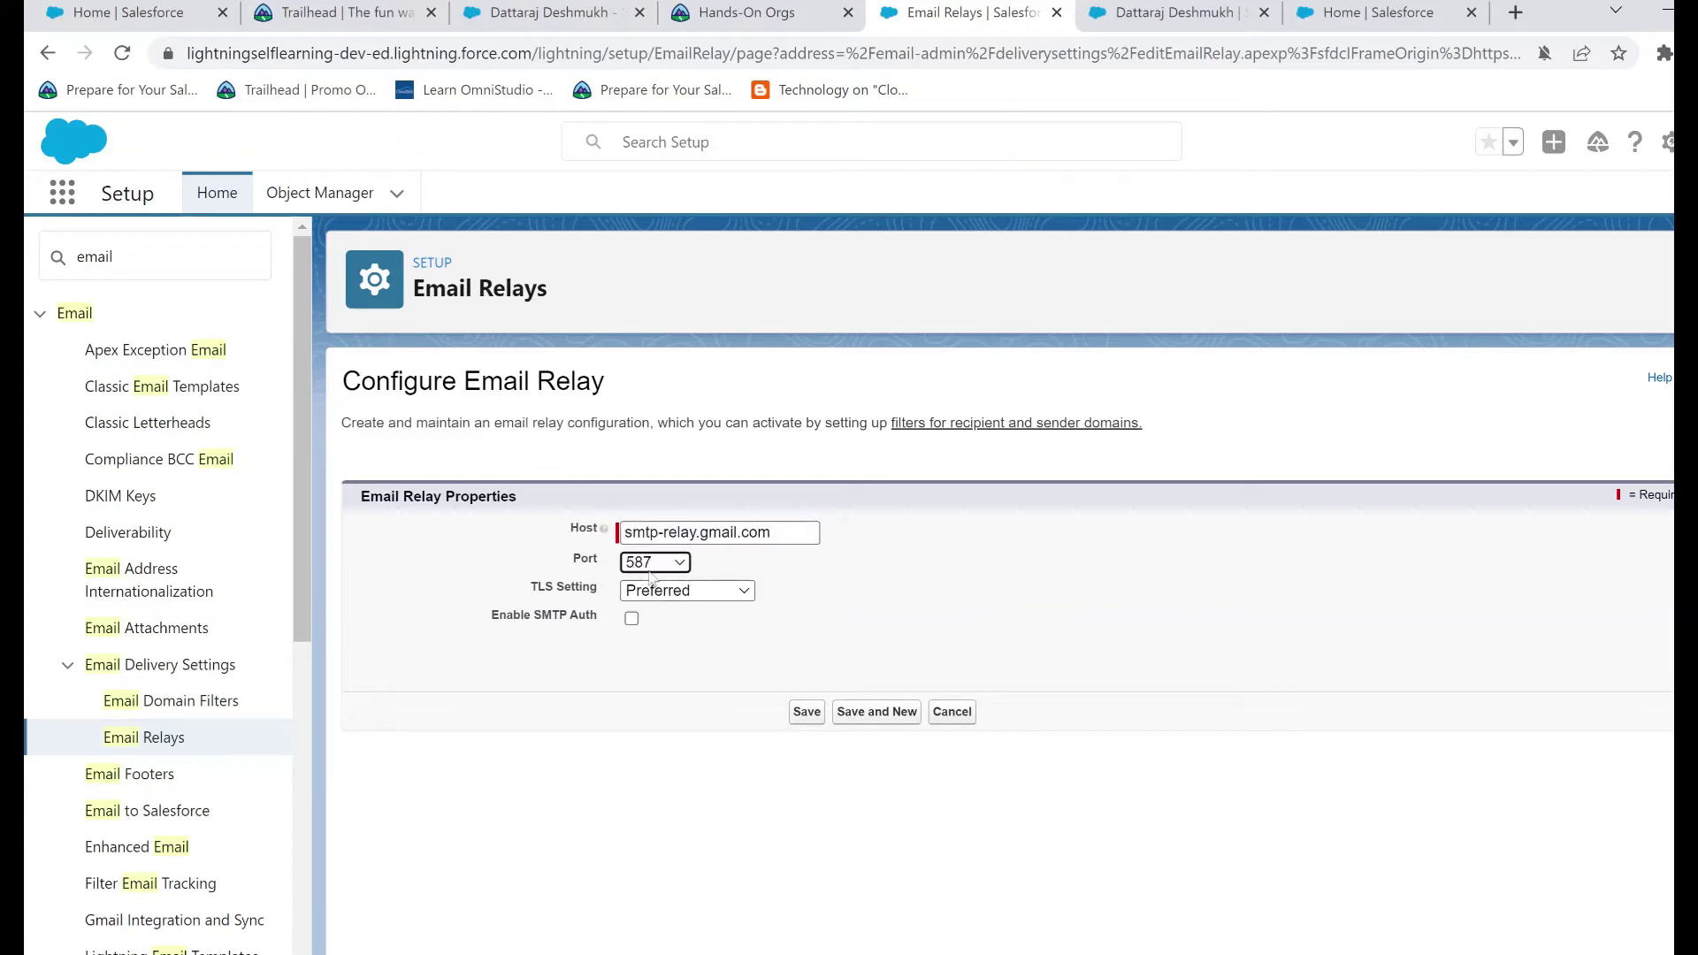
triple_click(777, 534)
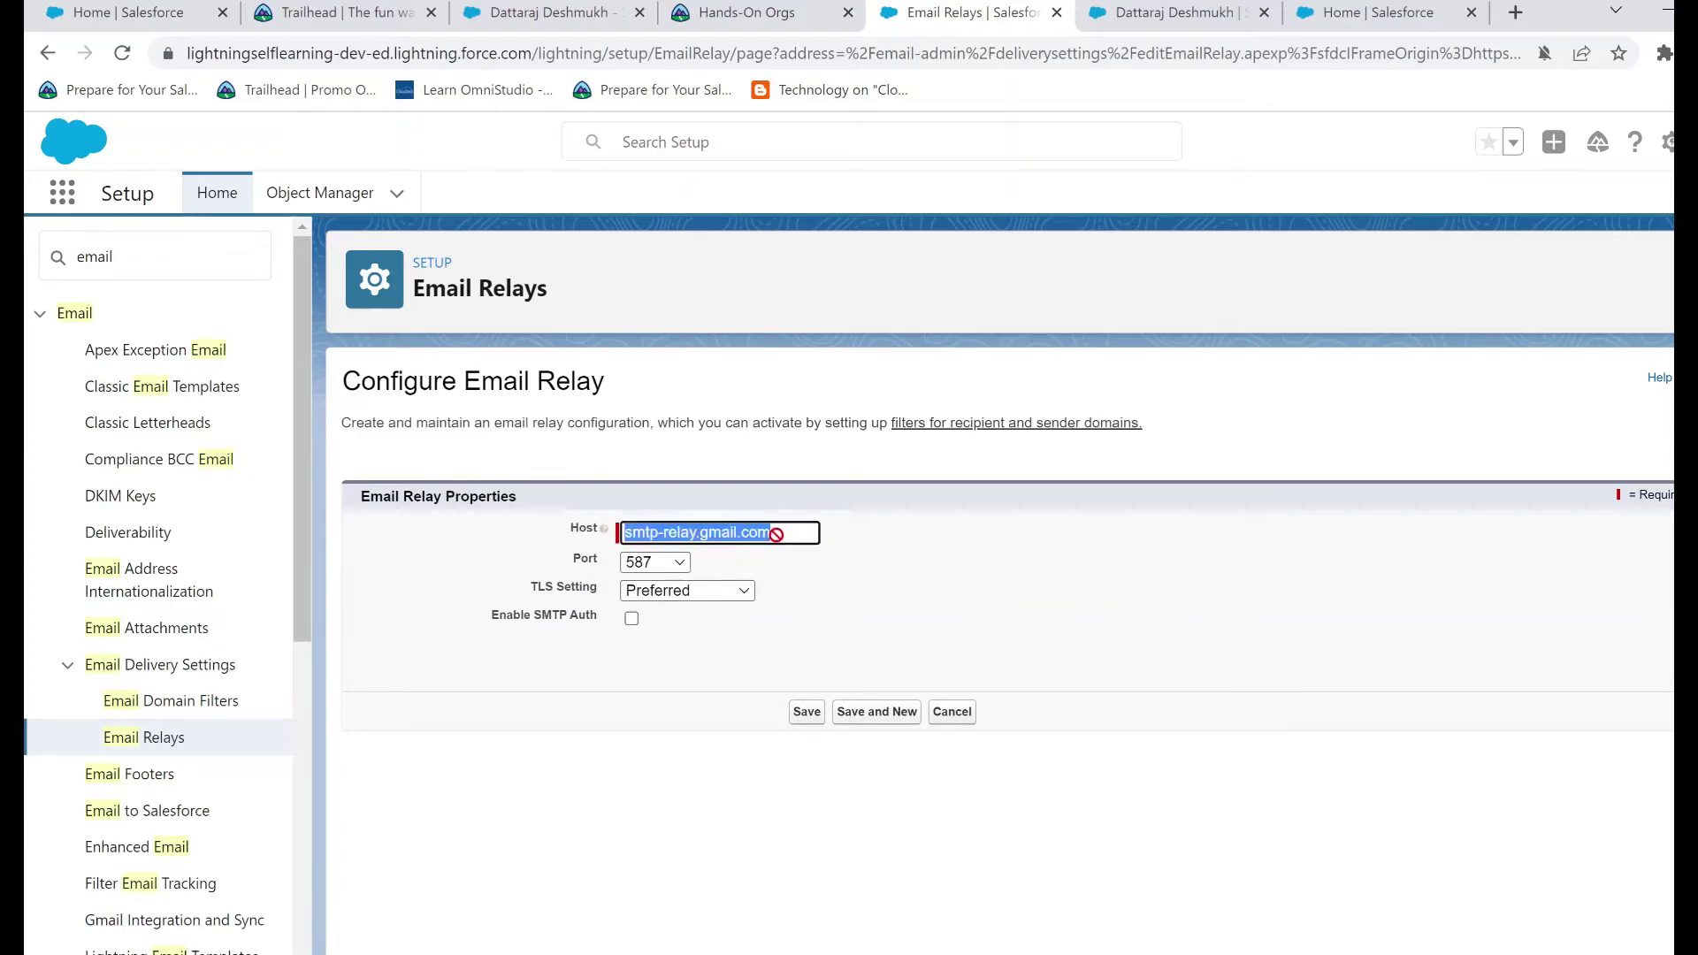
click(921, 566)
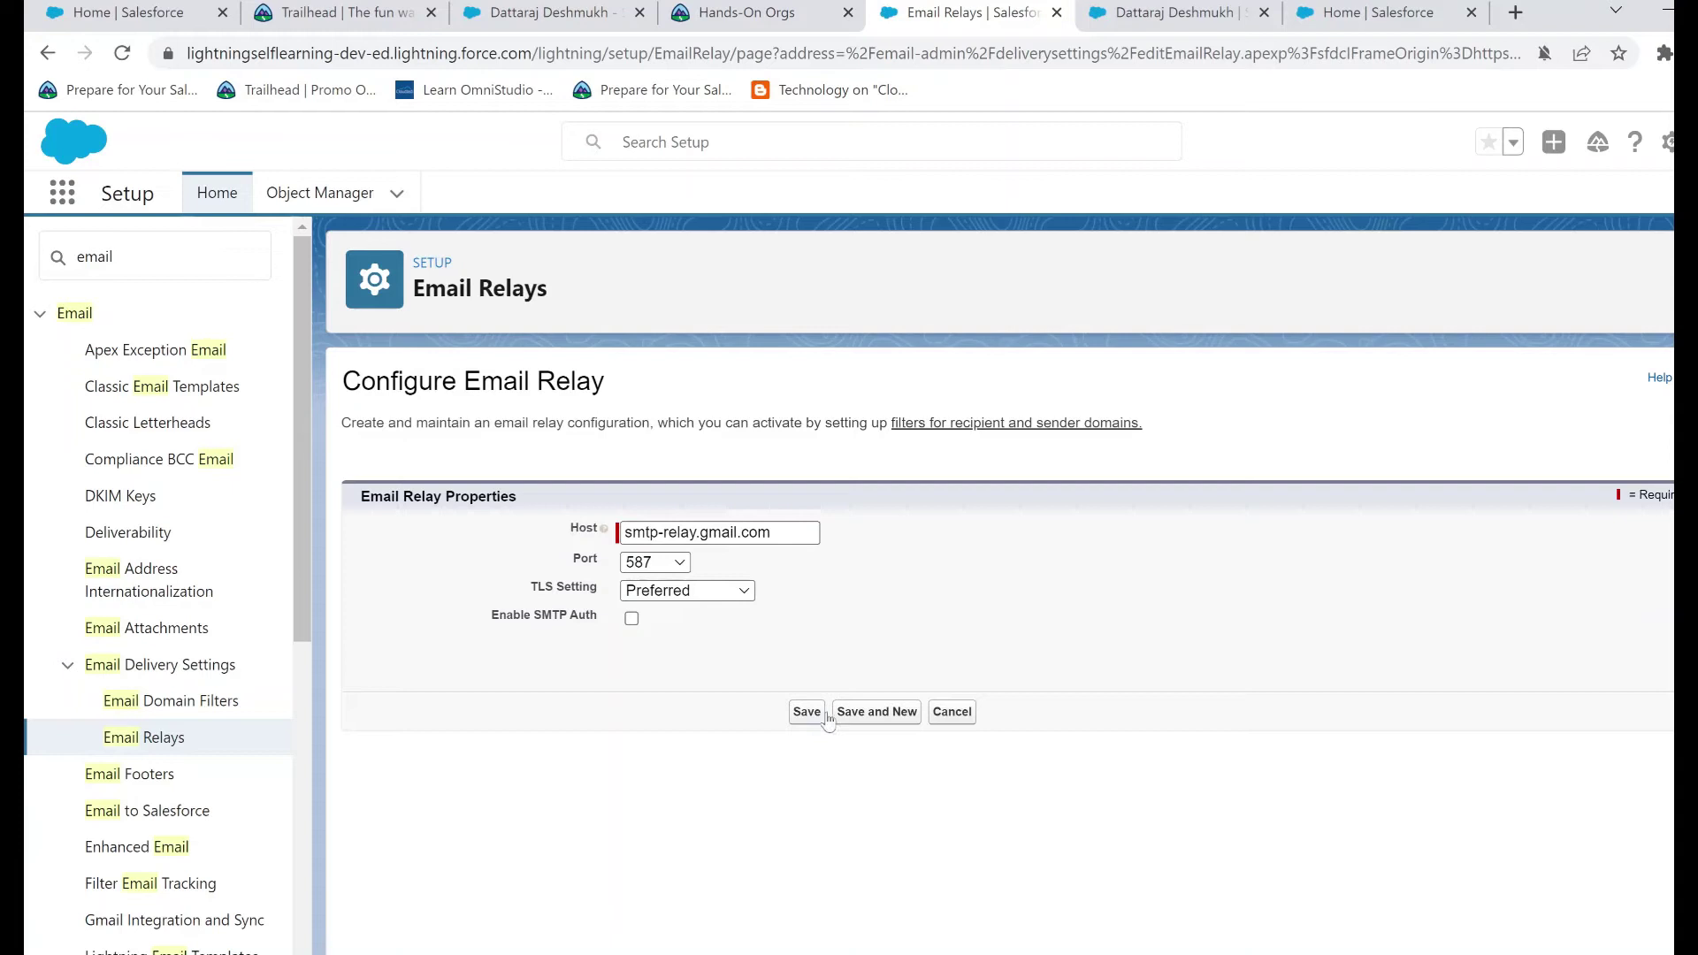
click(825, 715)
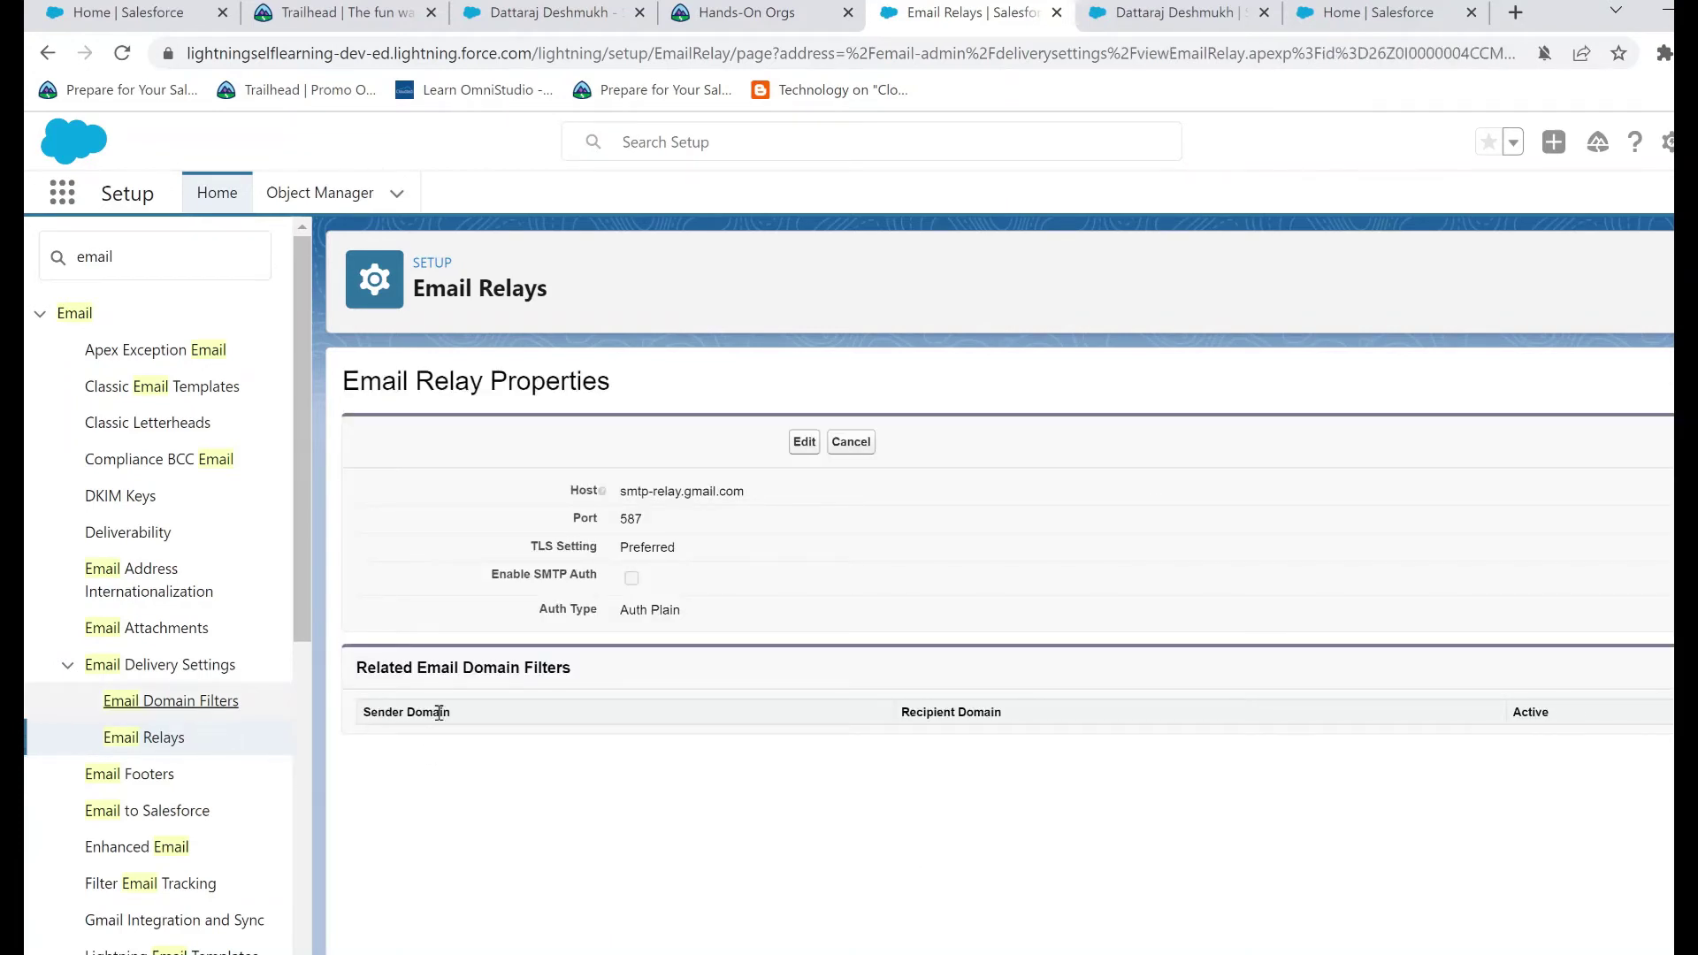
Save an active domain filter with * sender and recipient domains using the Gmail relay
click(170, 703)
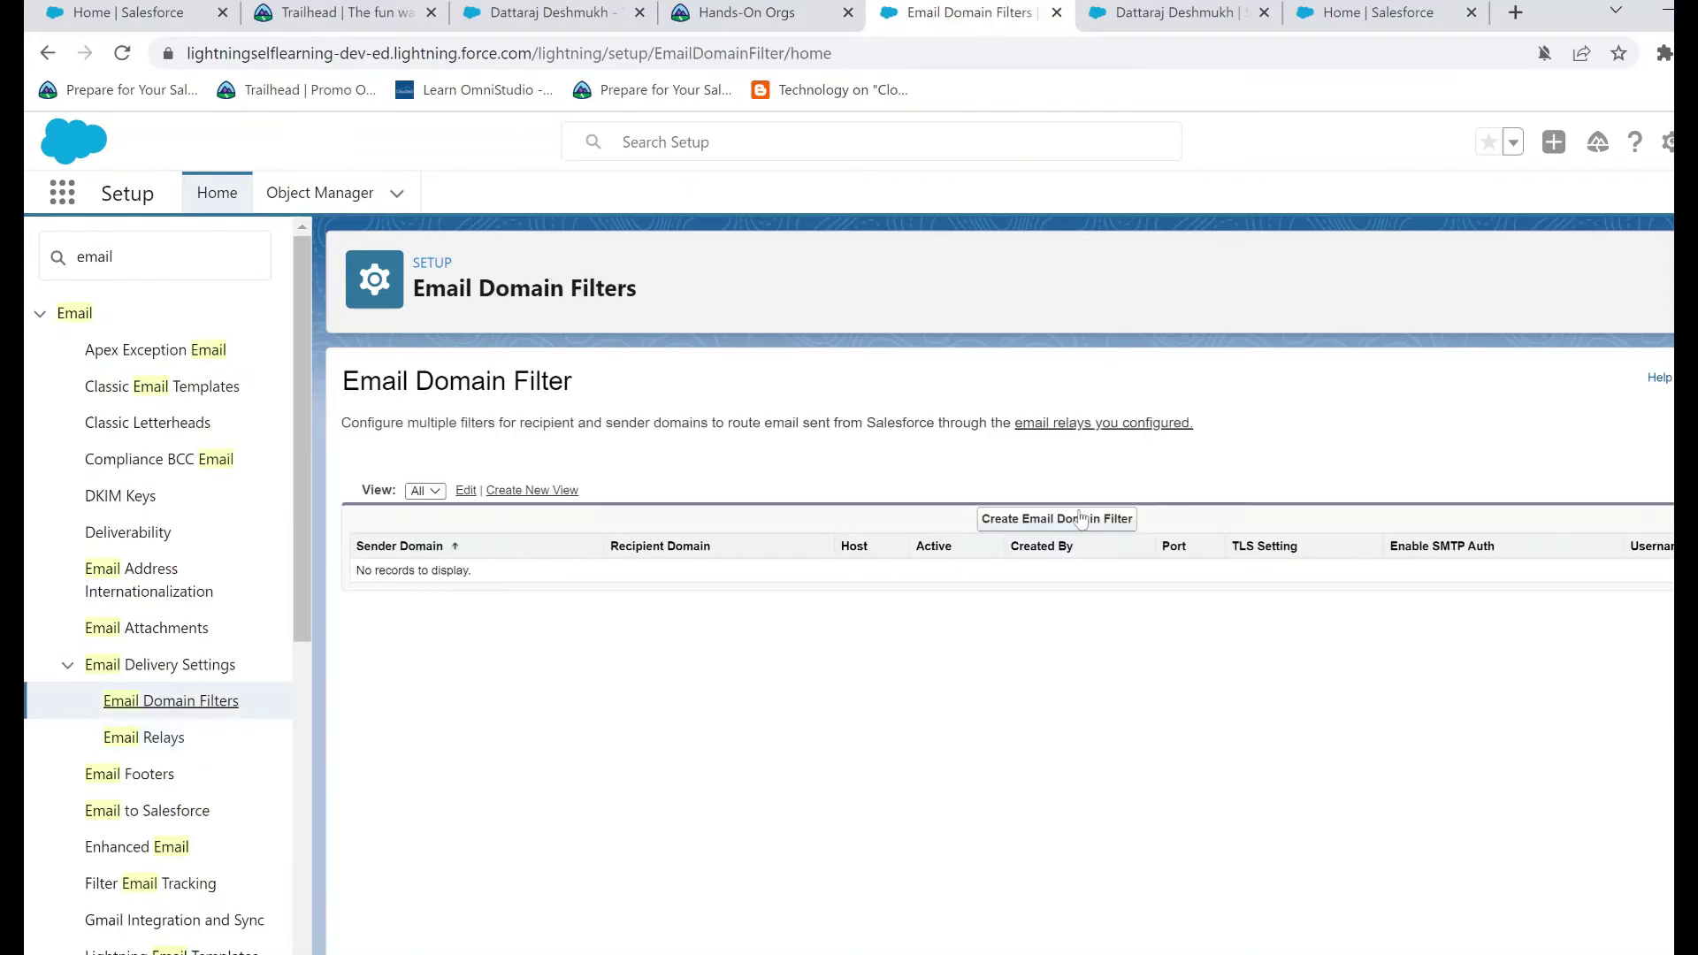
click(1079, 519)
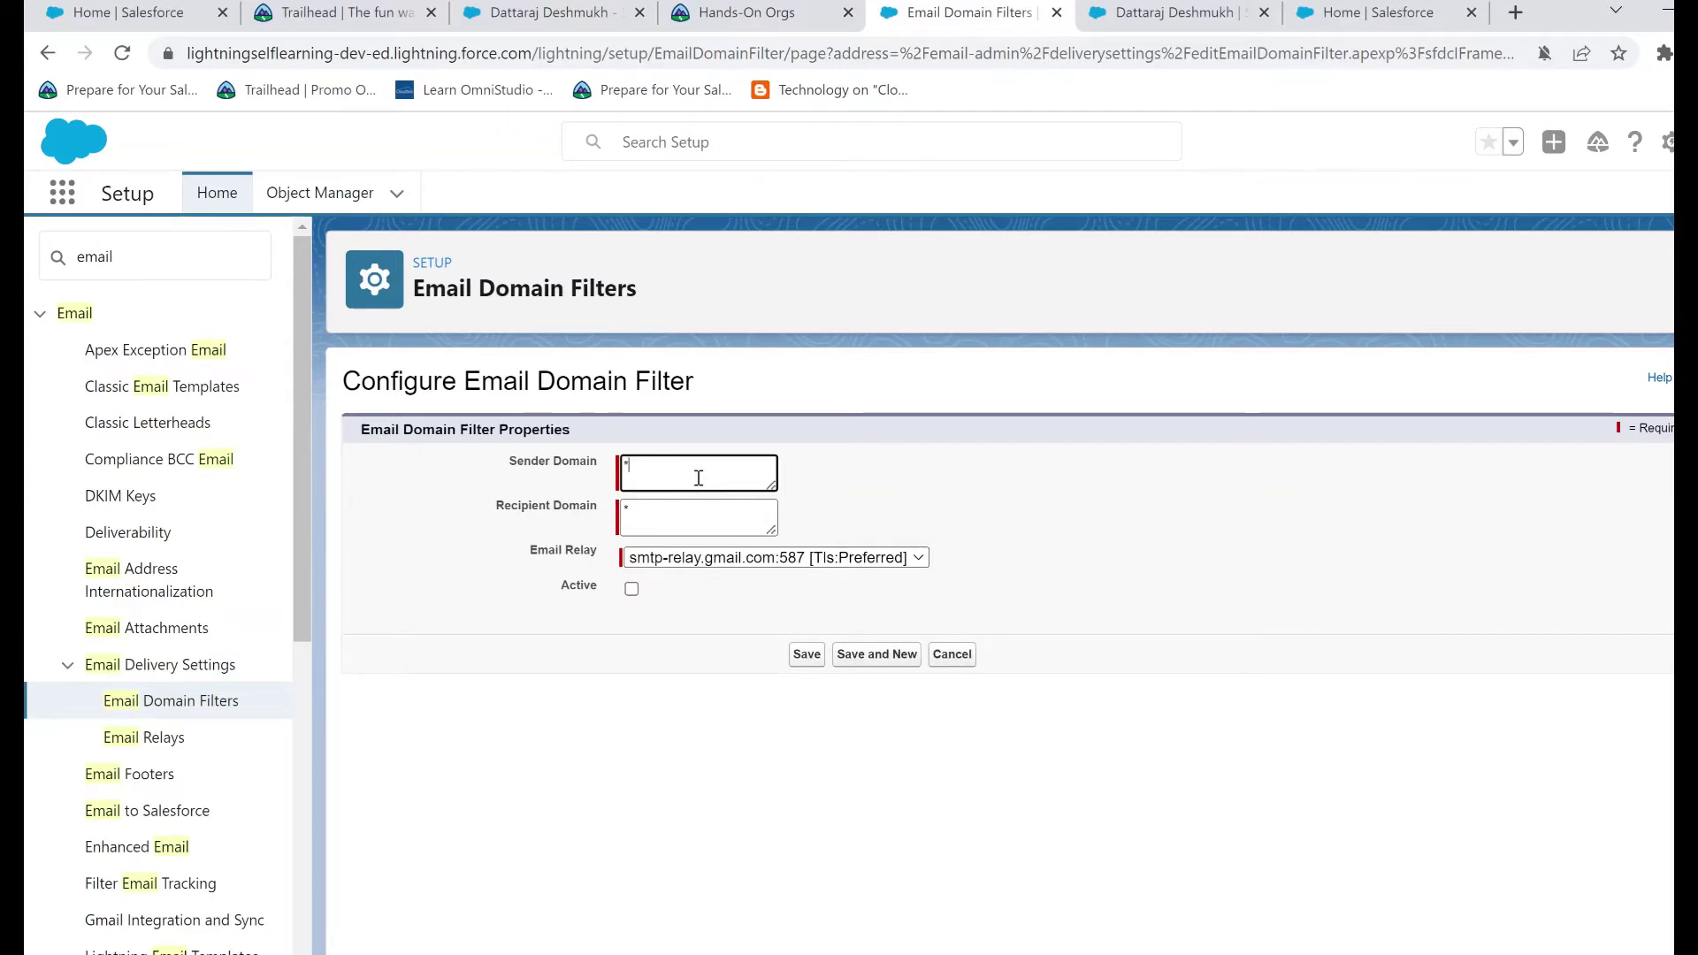
double_click(626, 468)
click(658, 509)
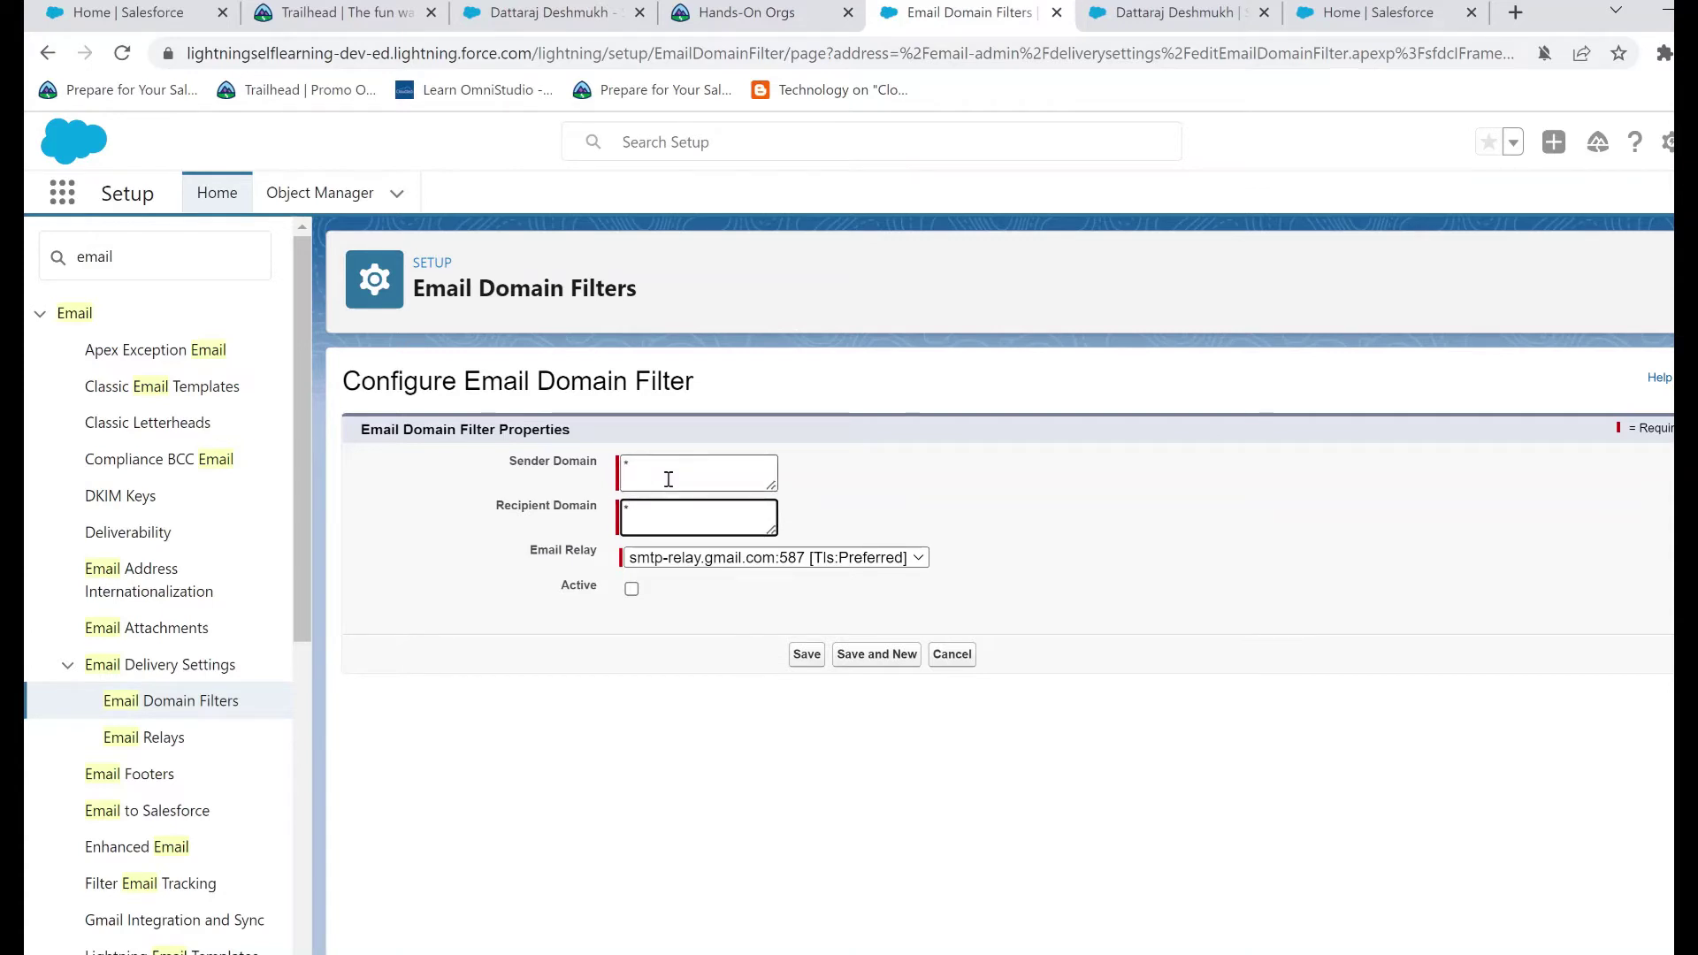
click(667, 483)
click(675, 504)
click(737, 466)
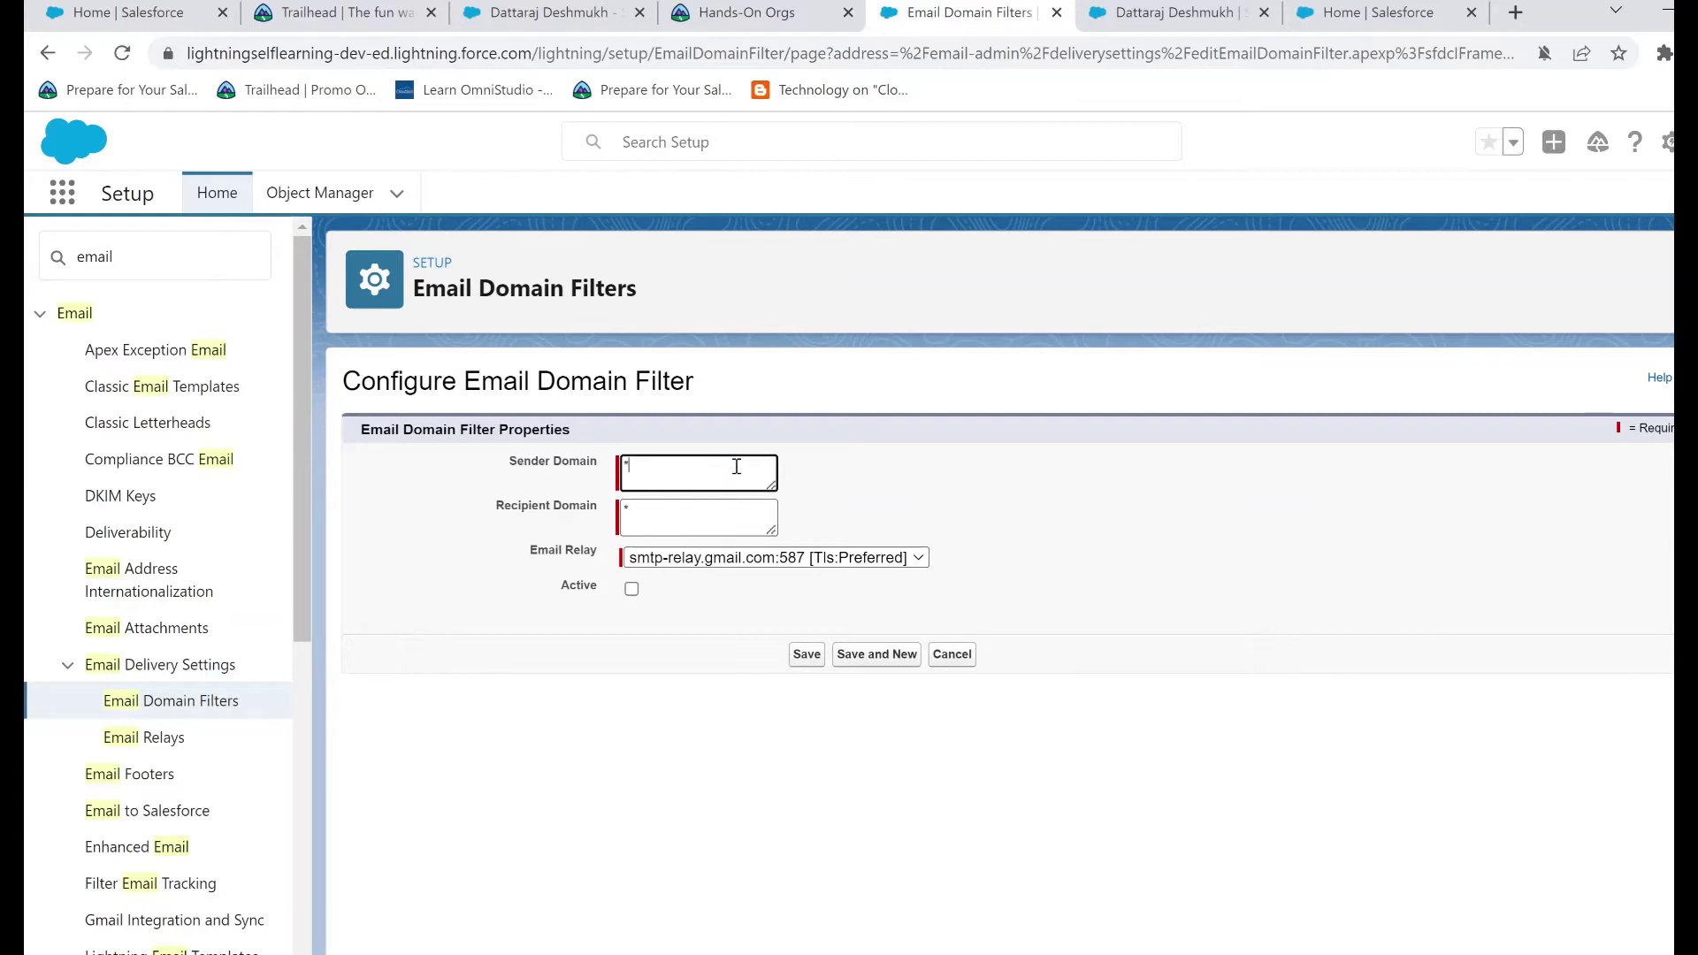
click(736, 524)
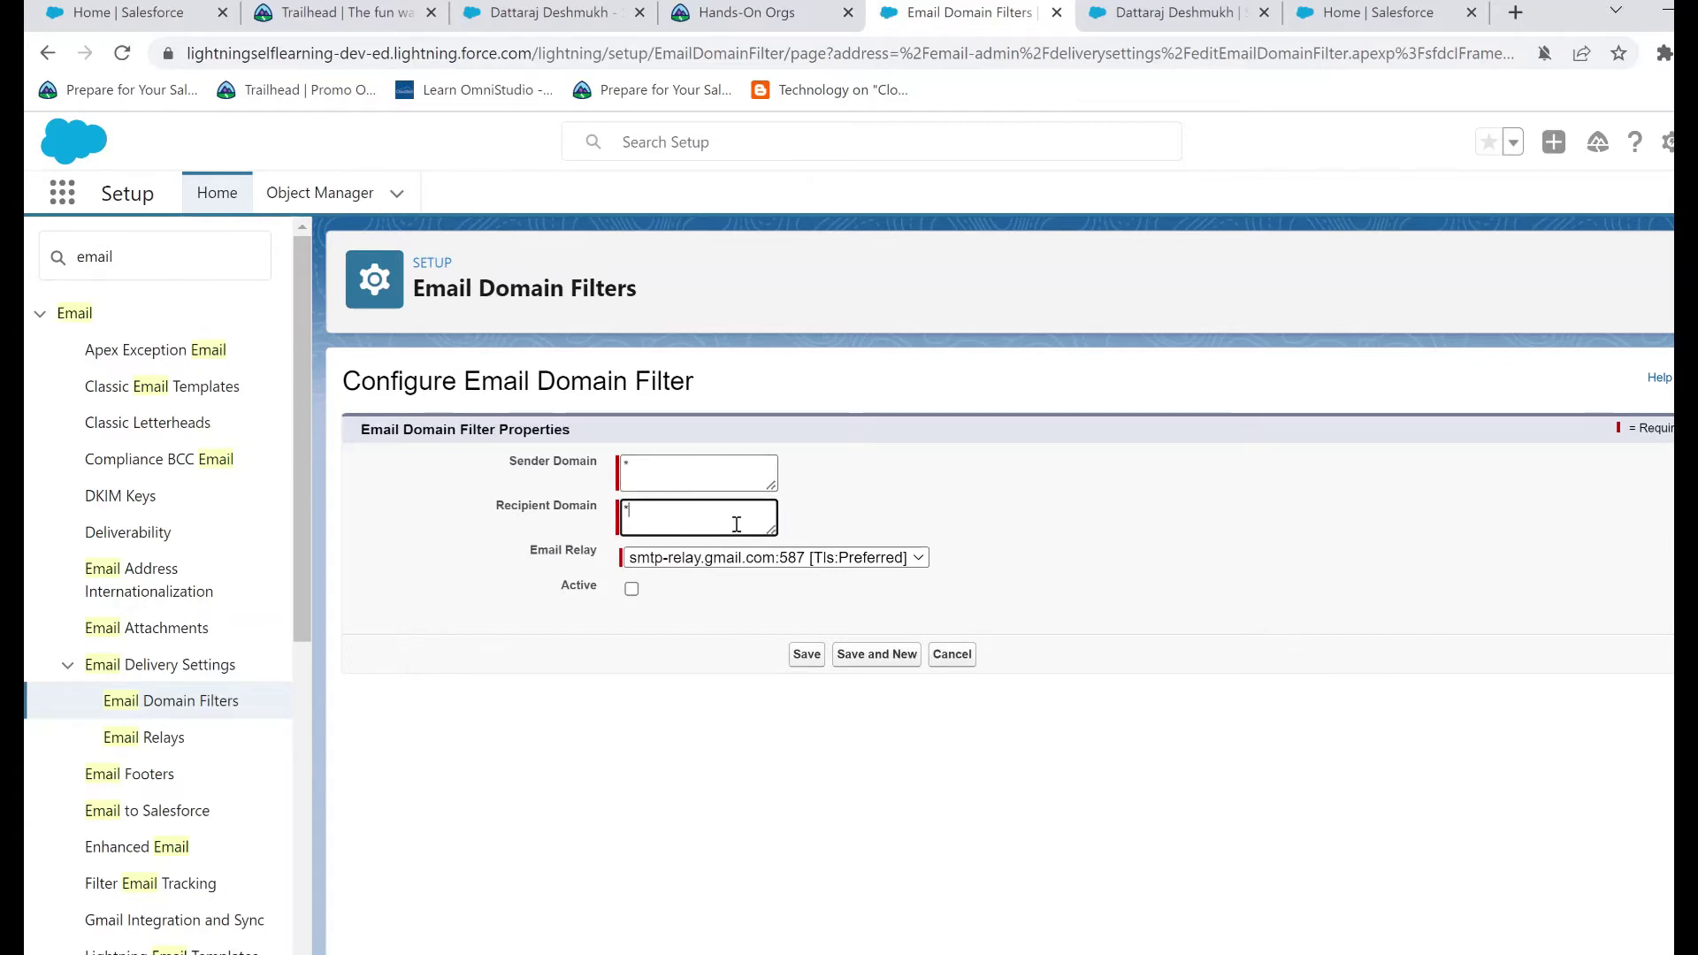
click(752, 562)
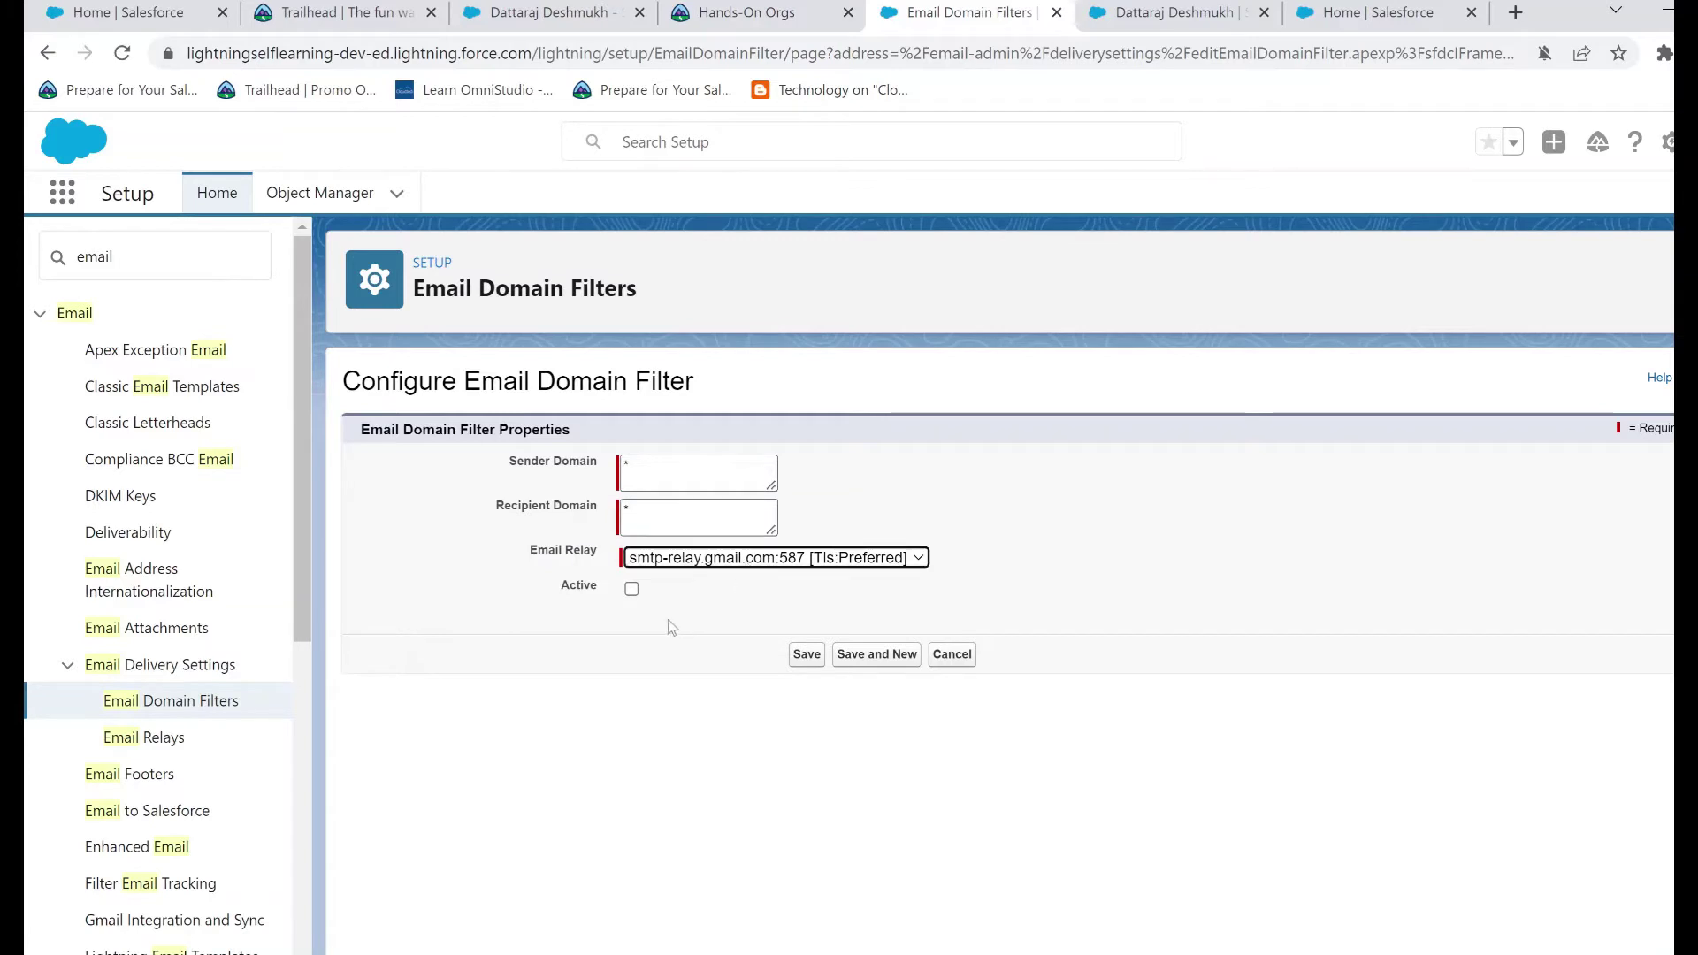
click(631, 589)
click(805, 656)
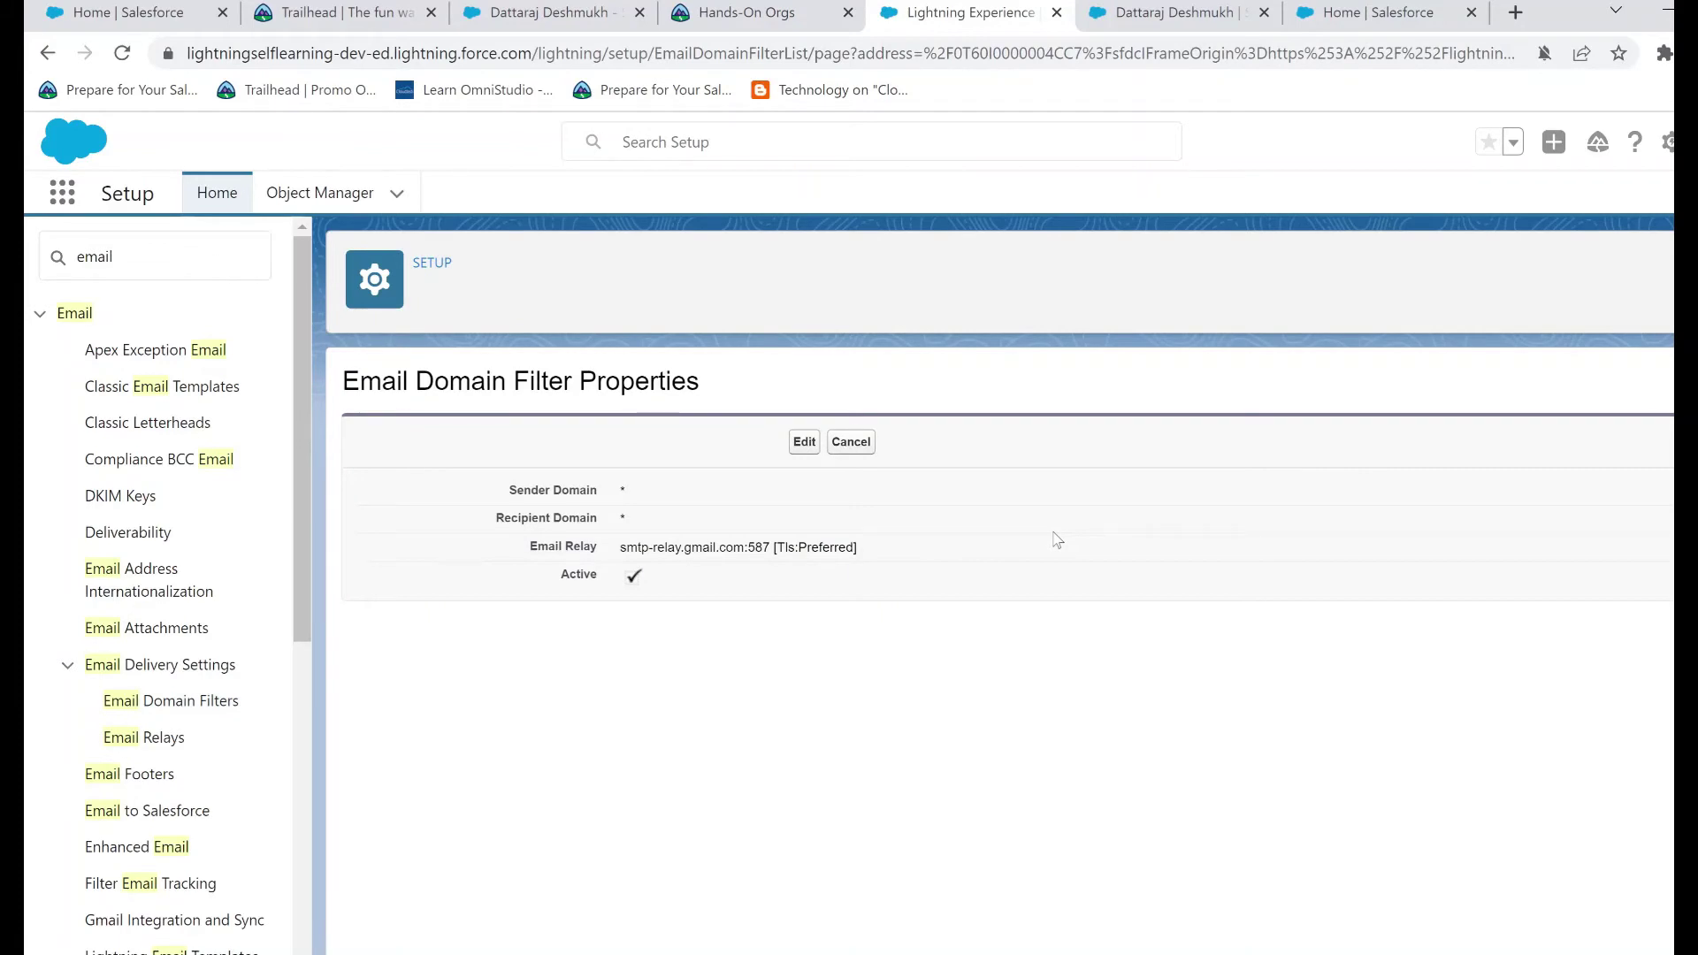
click(159, 751)
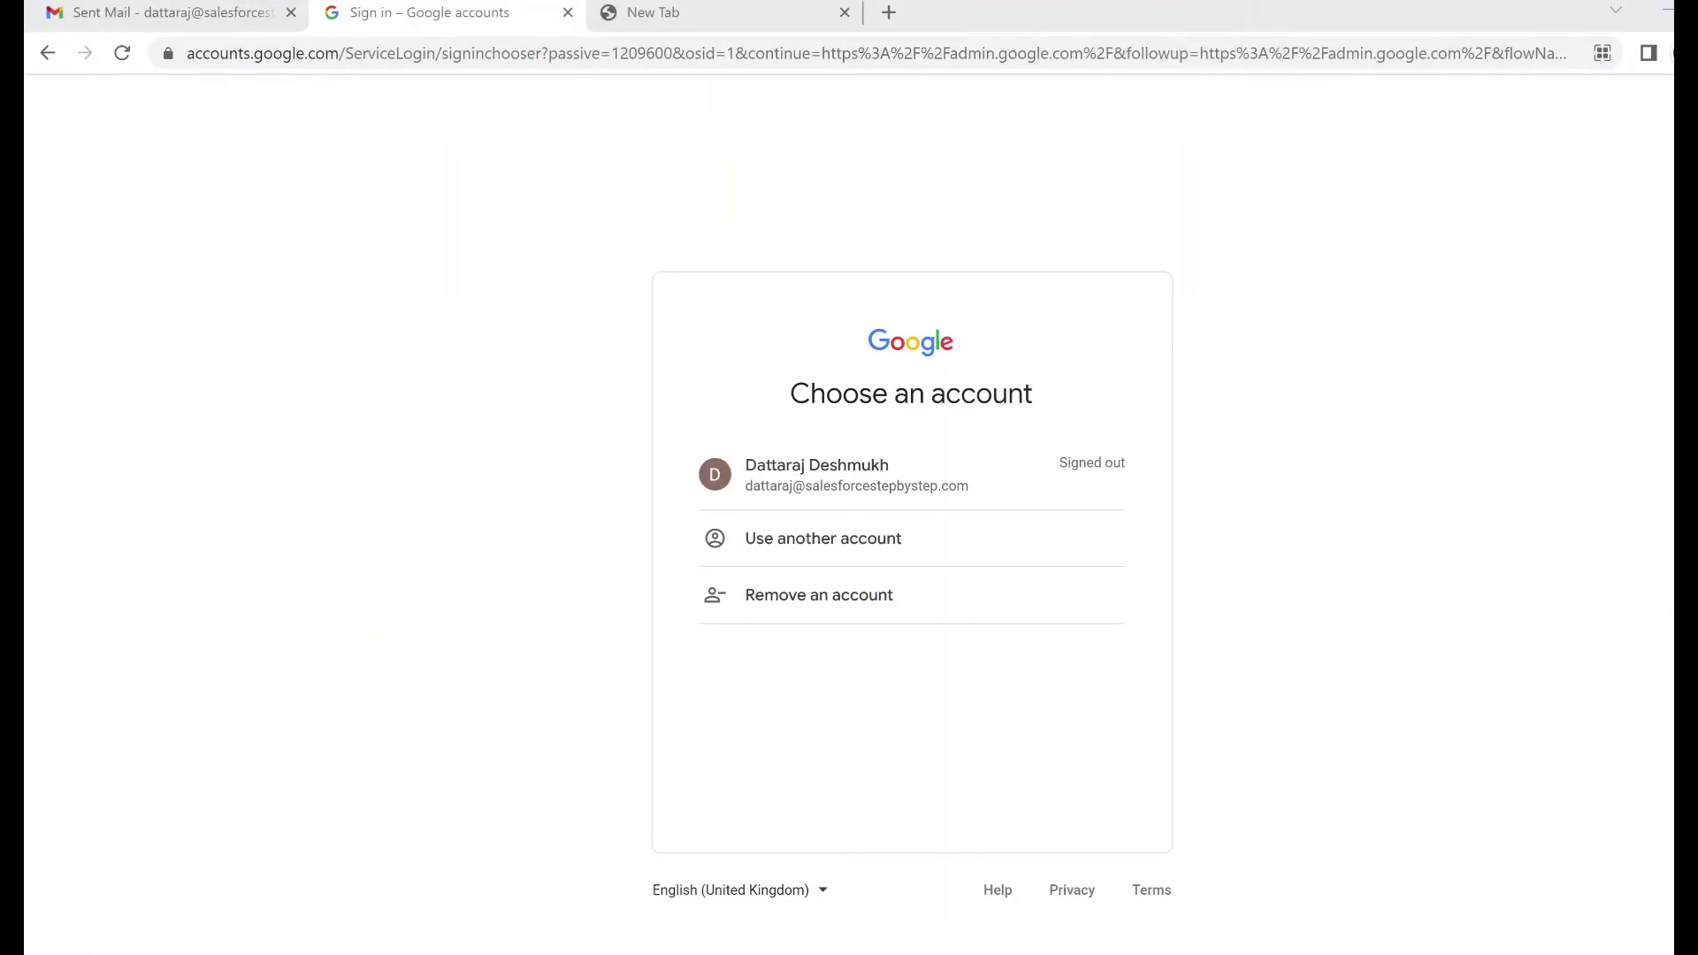
Go to admin.google.com and sign in with the domain admin account and its password
key(ctrl+l)
text(admin)
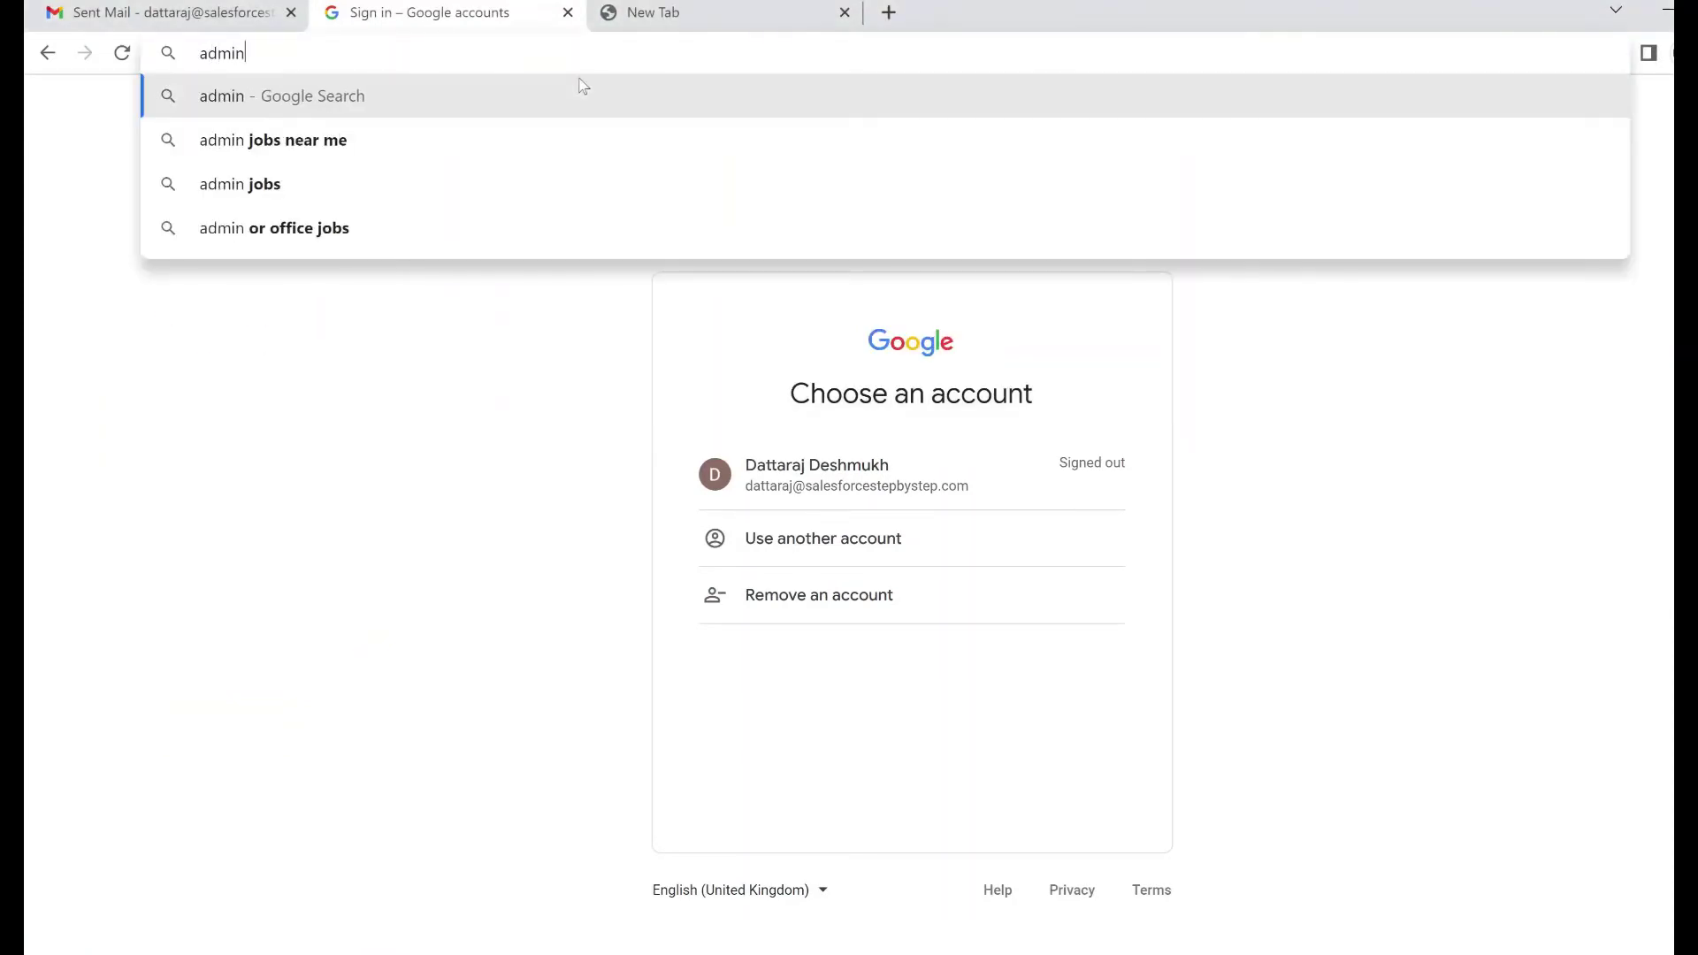
text(.google.com)
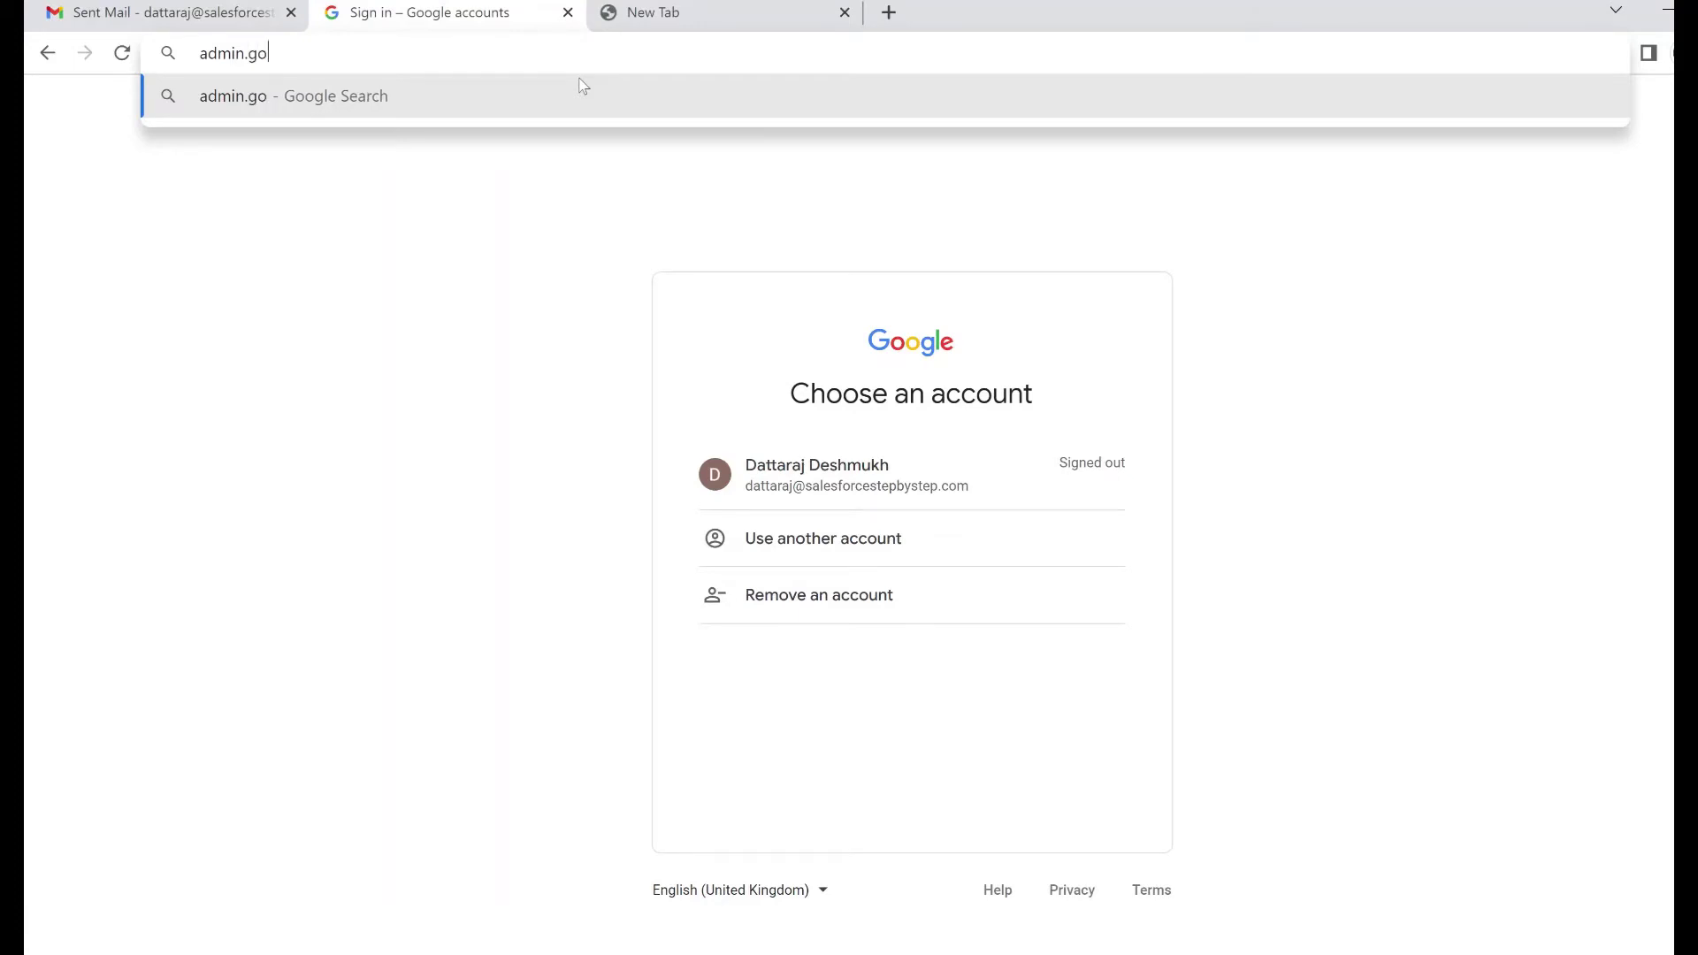
key(Return)
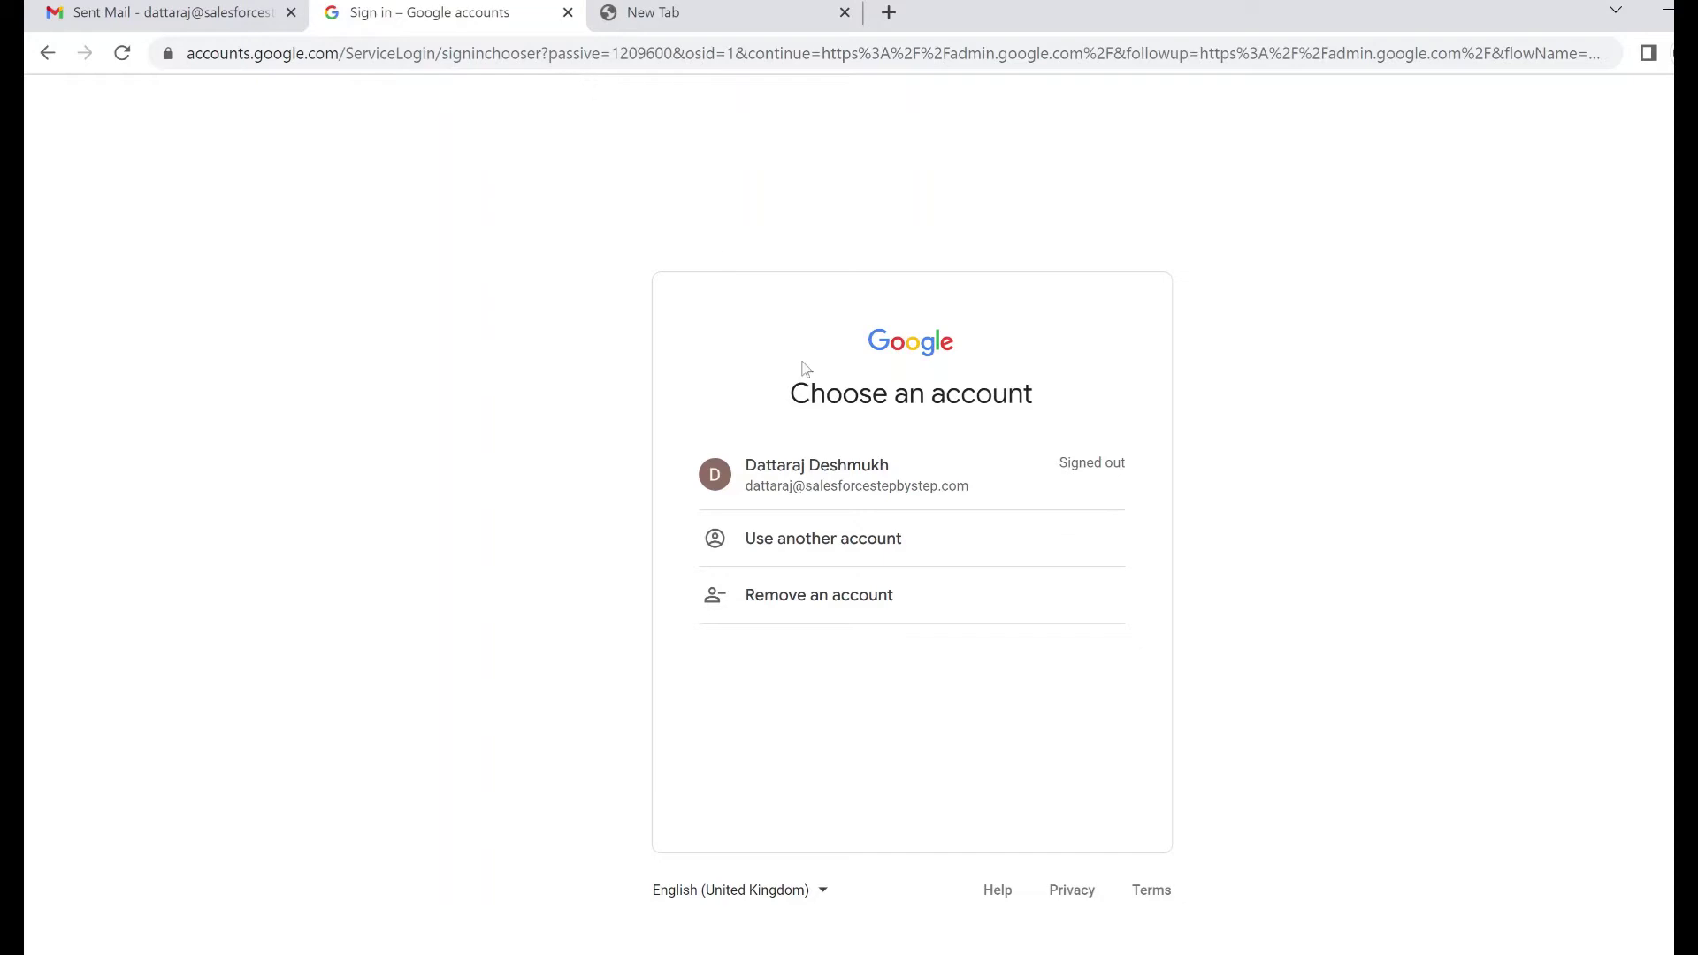
click(836, 502)
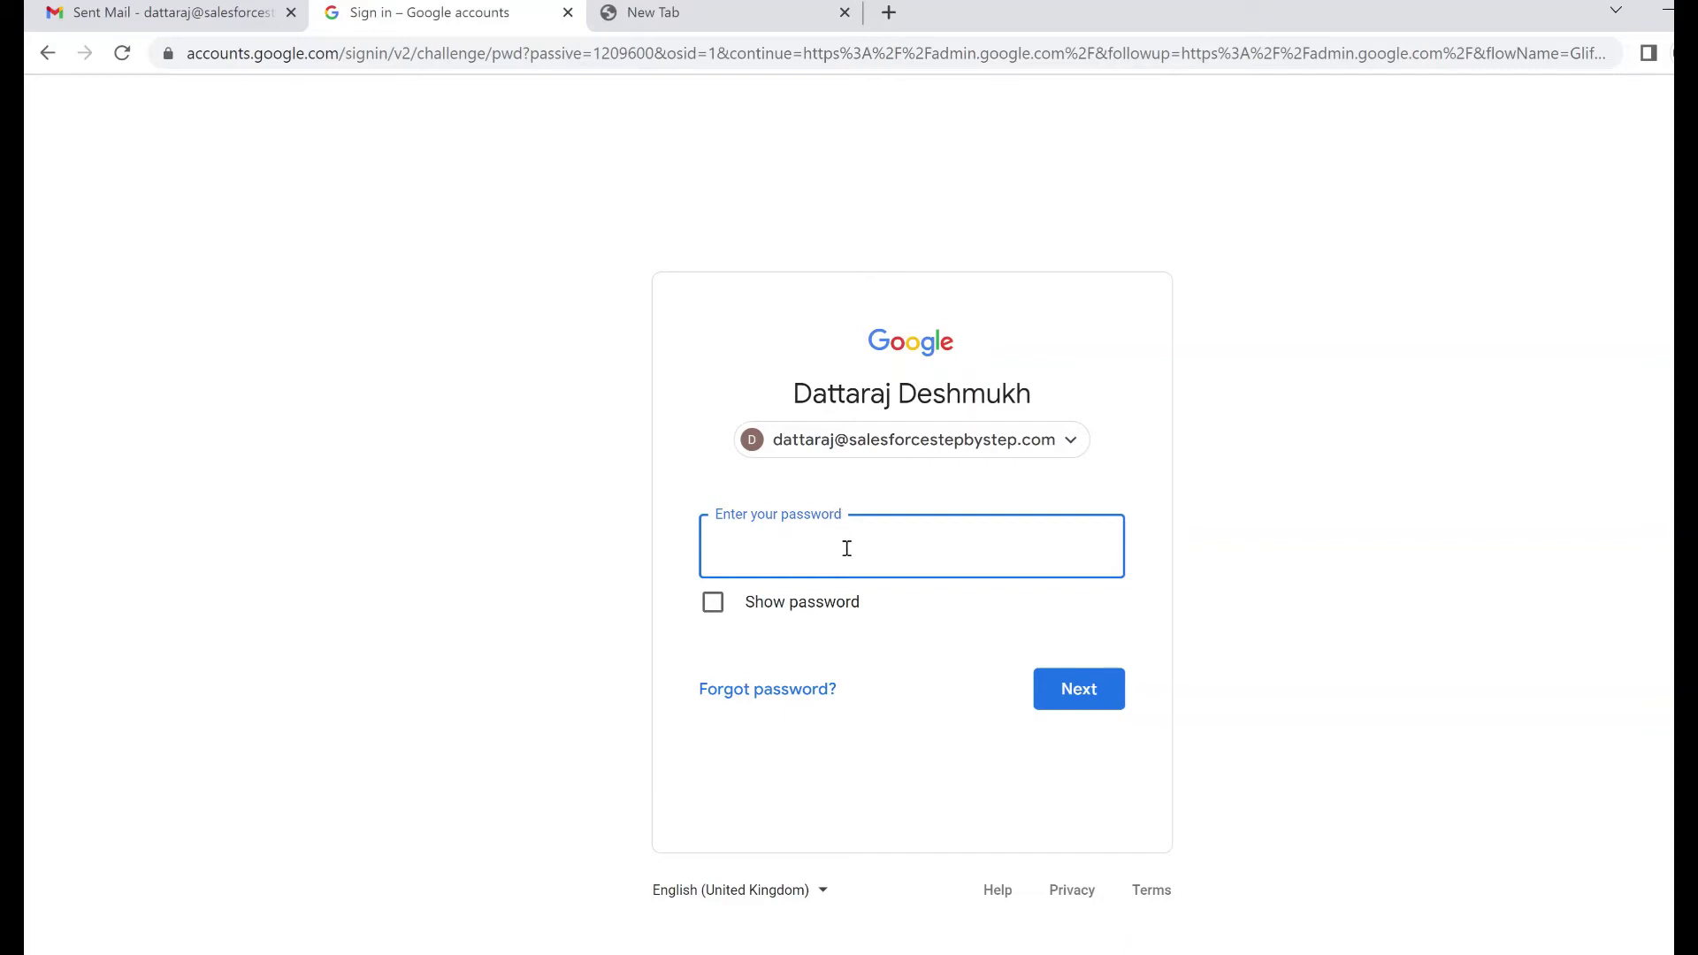
text(•••••••••••)
click(1068, 697)
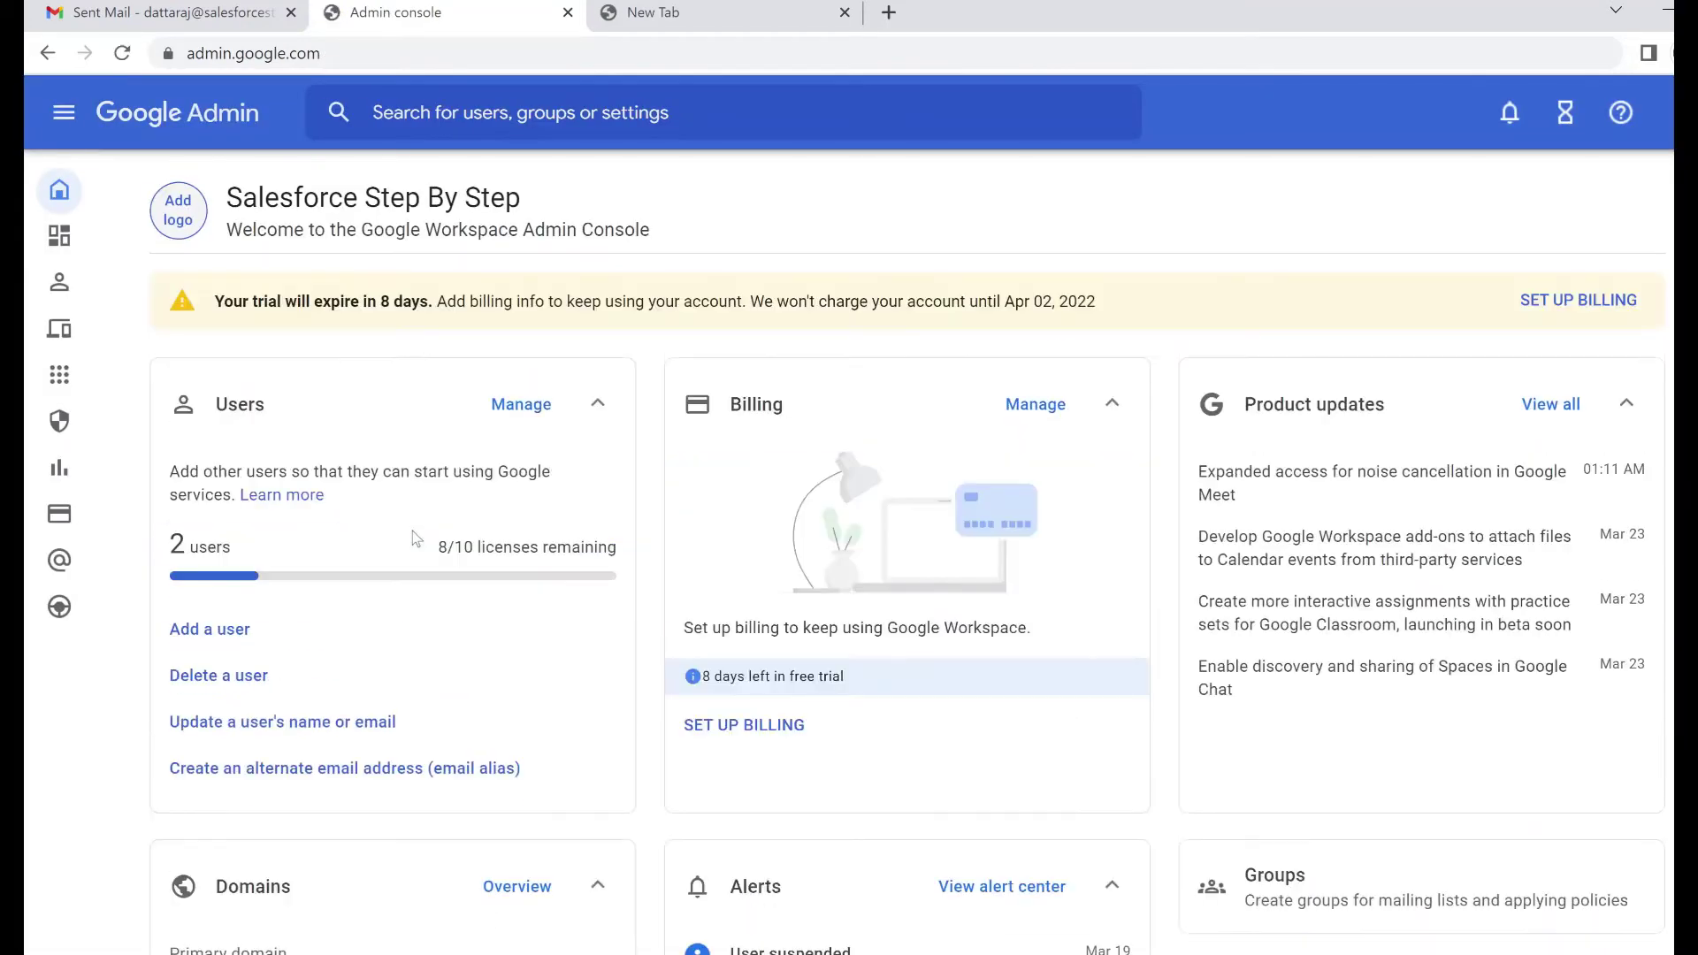
Navigate to Apps > Google Workspace > Gmail > Routing and locate the SMTP relay service section
mouse_move(69, 382)
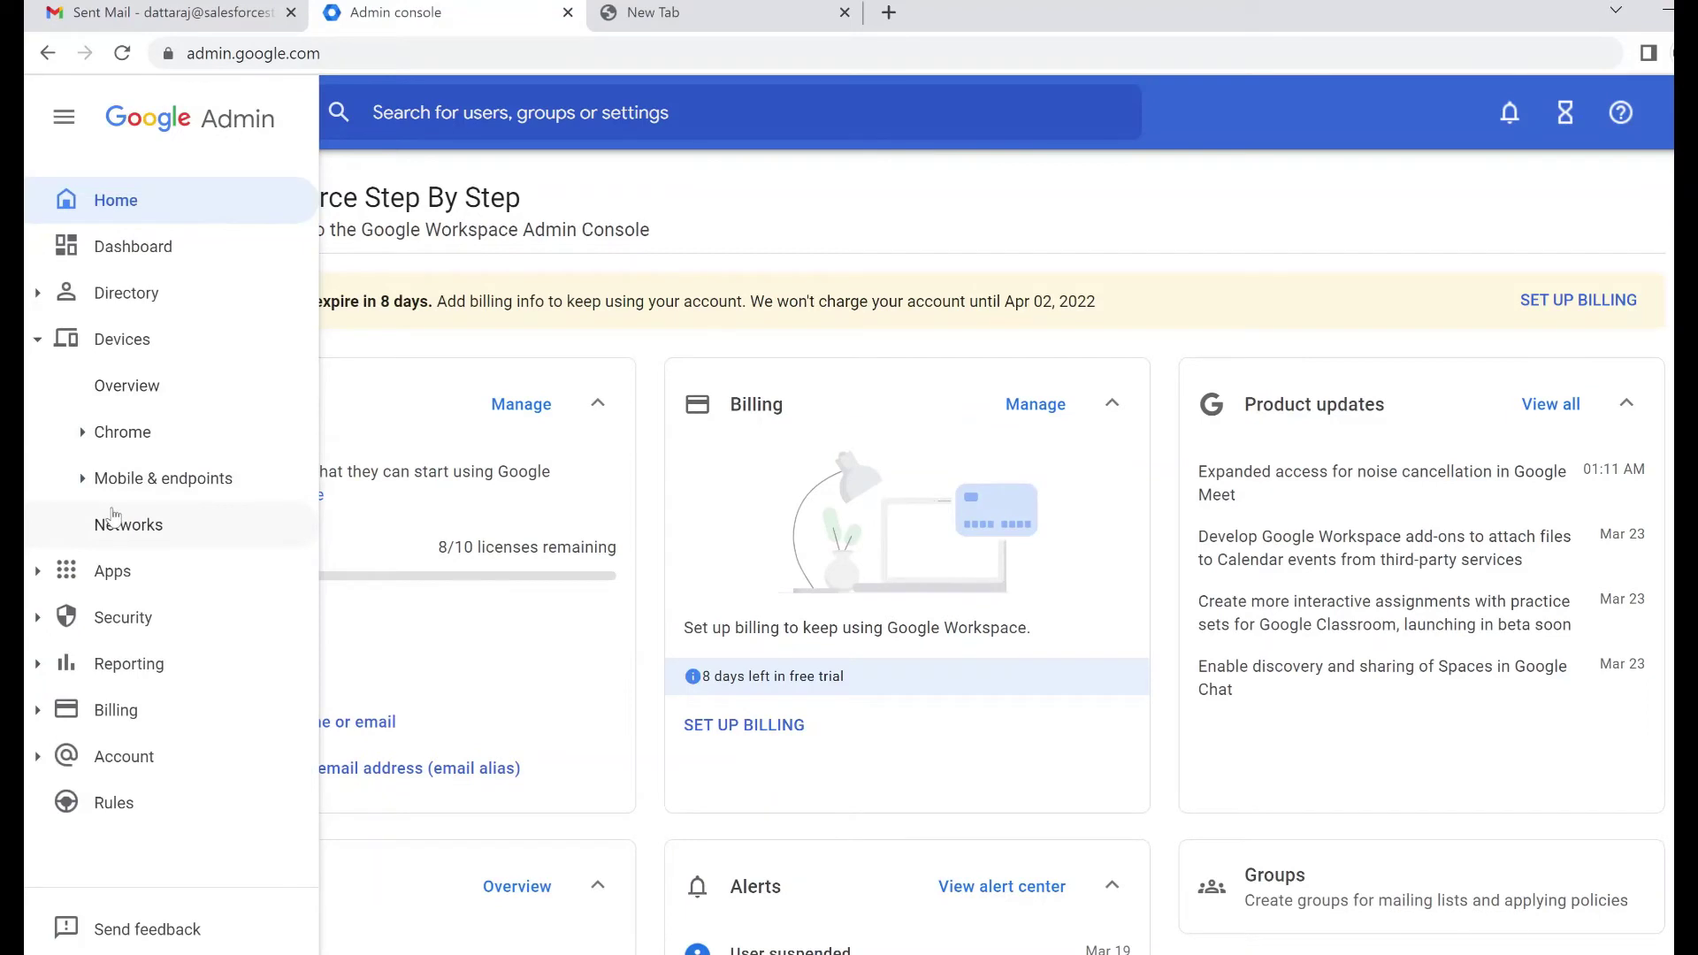
click(48, 576)
scroll(209, 519, down, 3)
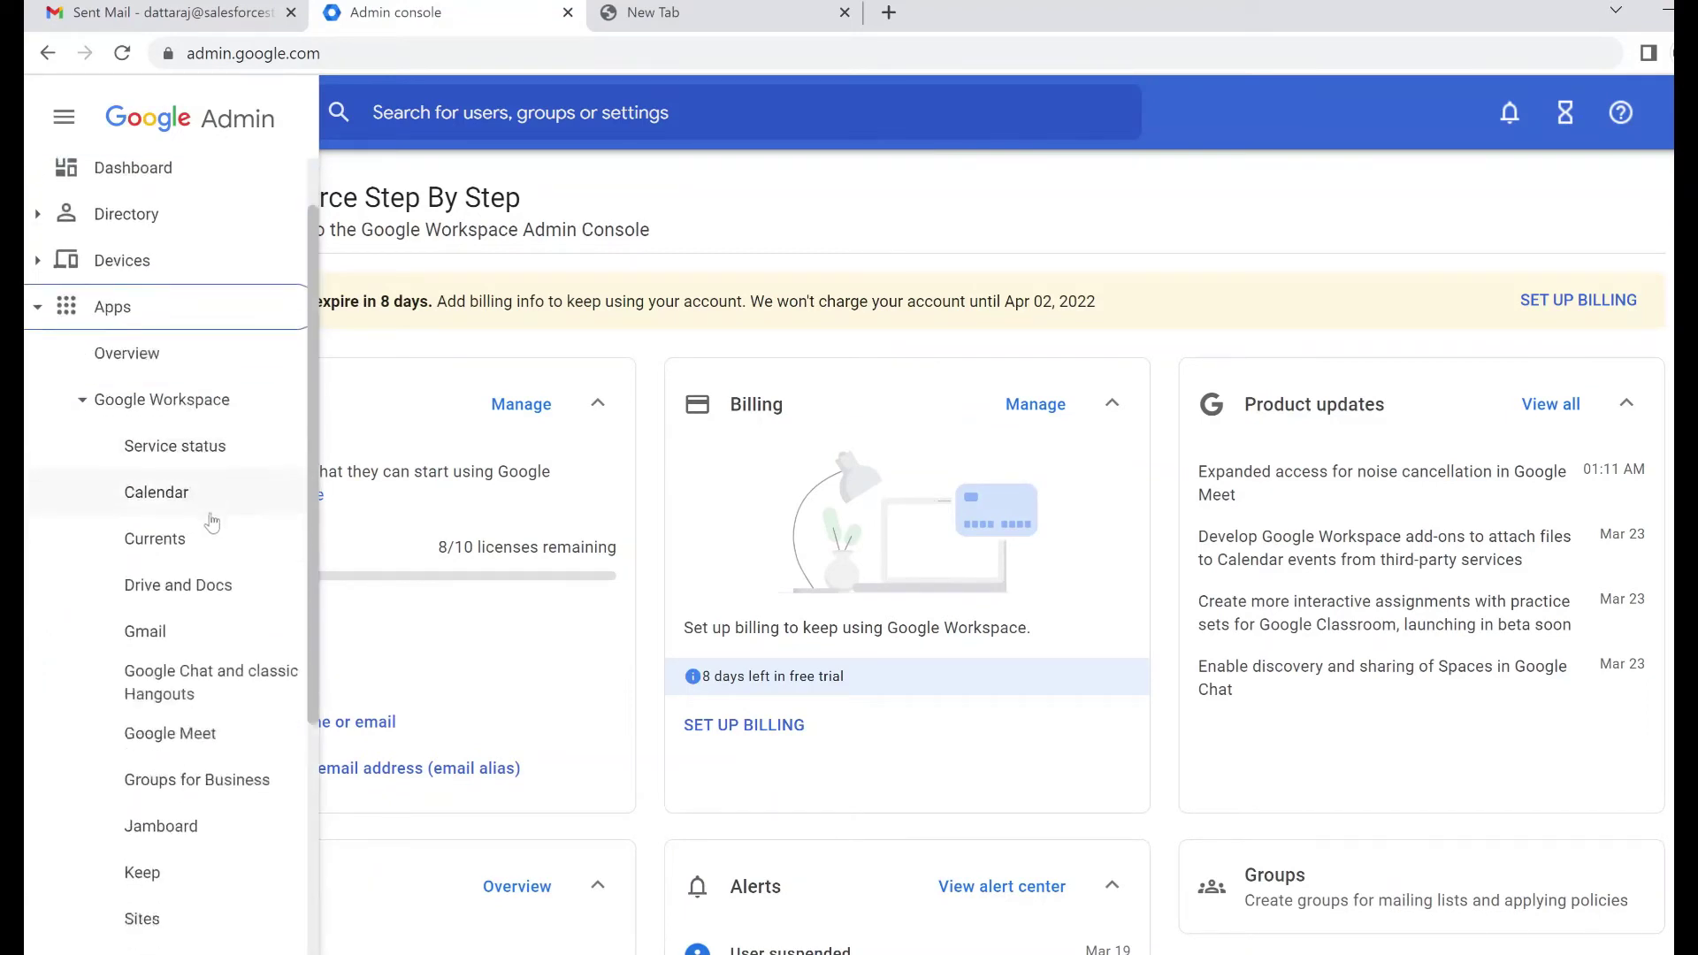
click(151, 478)
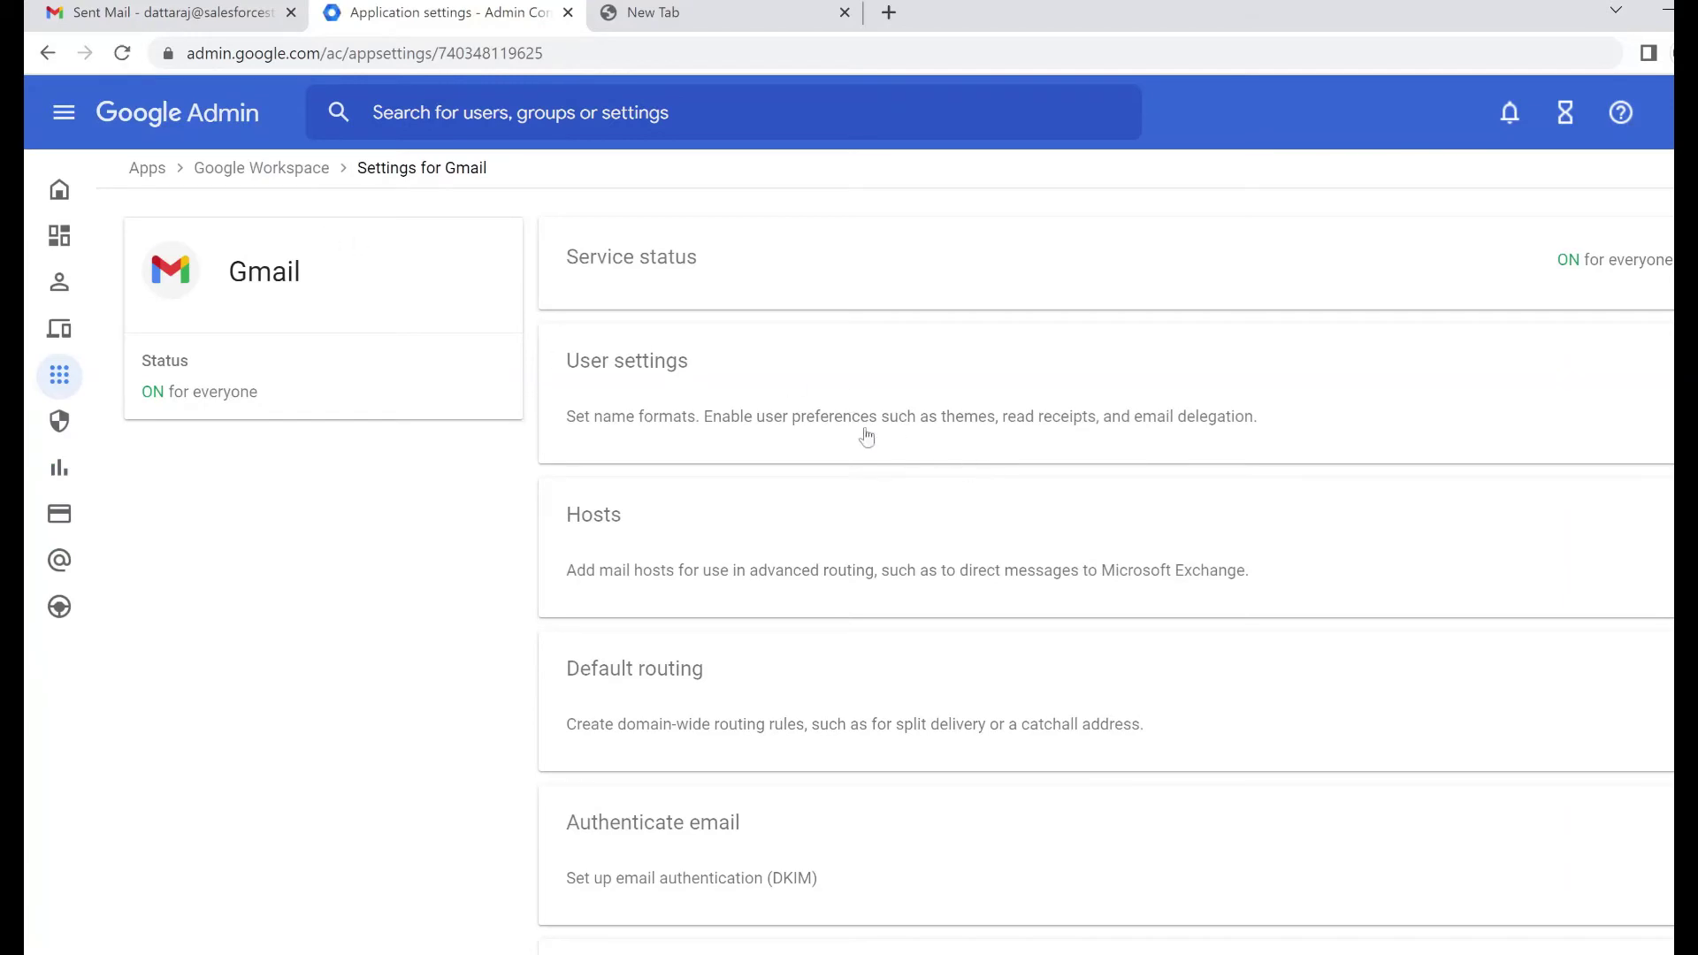
scroll(932, 660, down, 6)
scroll(982, 655, down, 5)
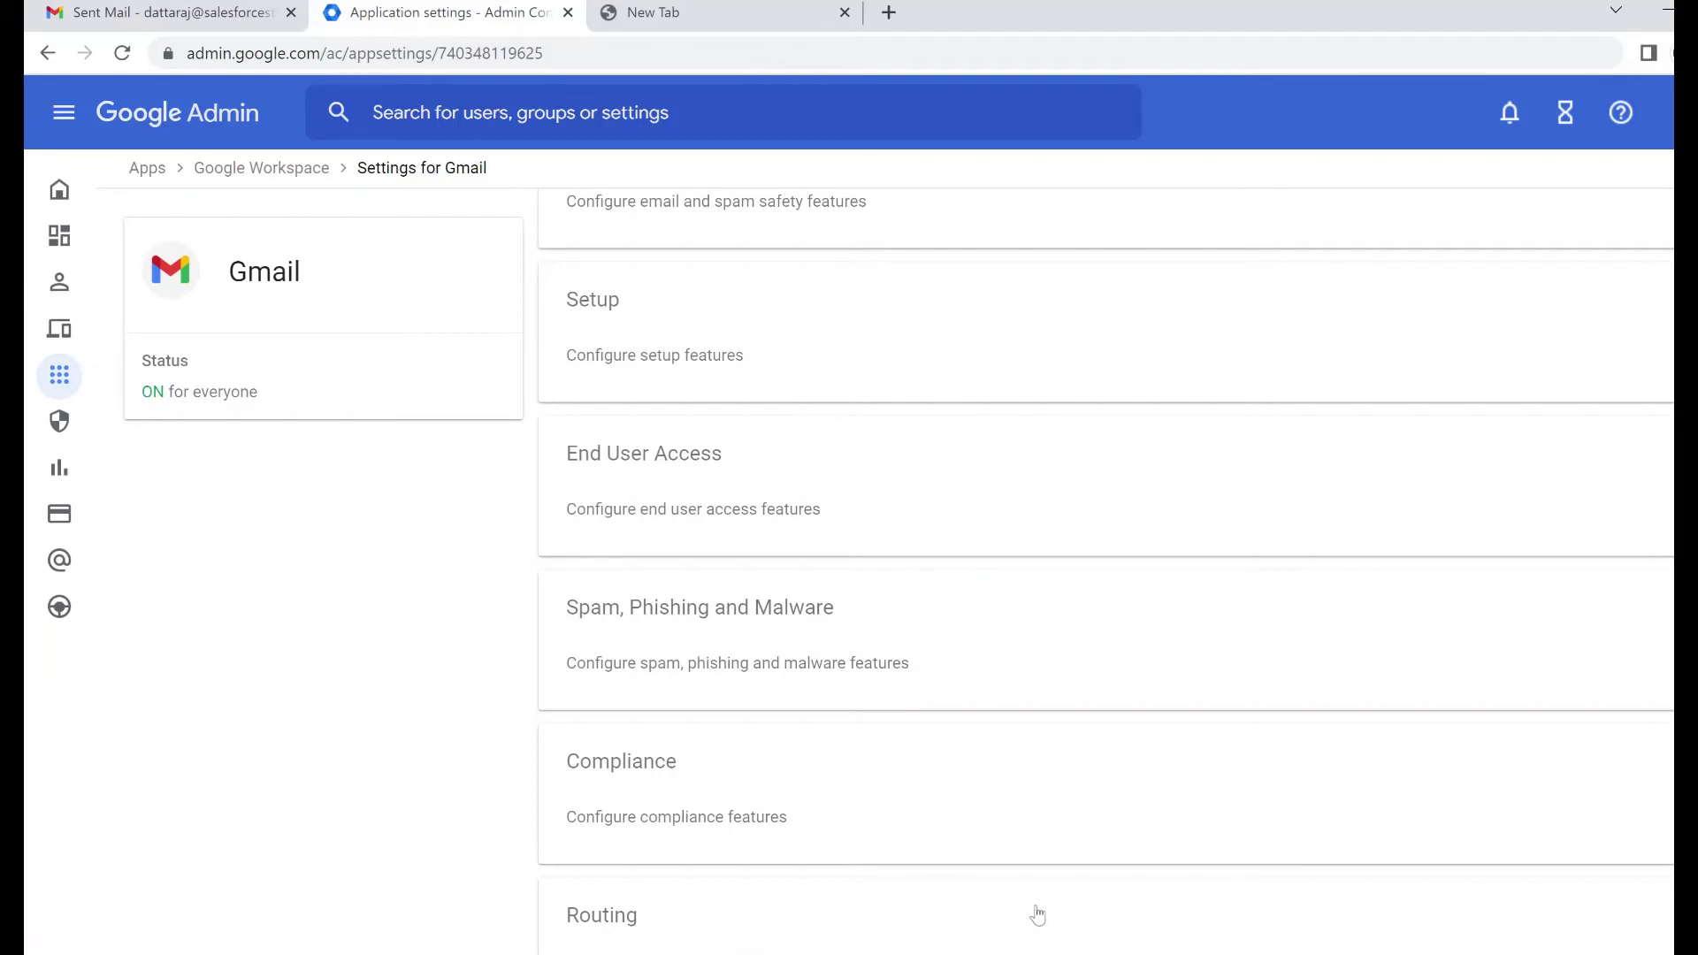
click(1037, 916)
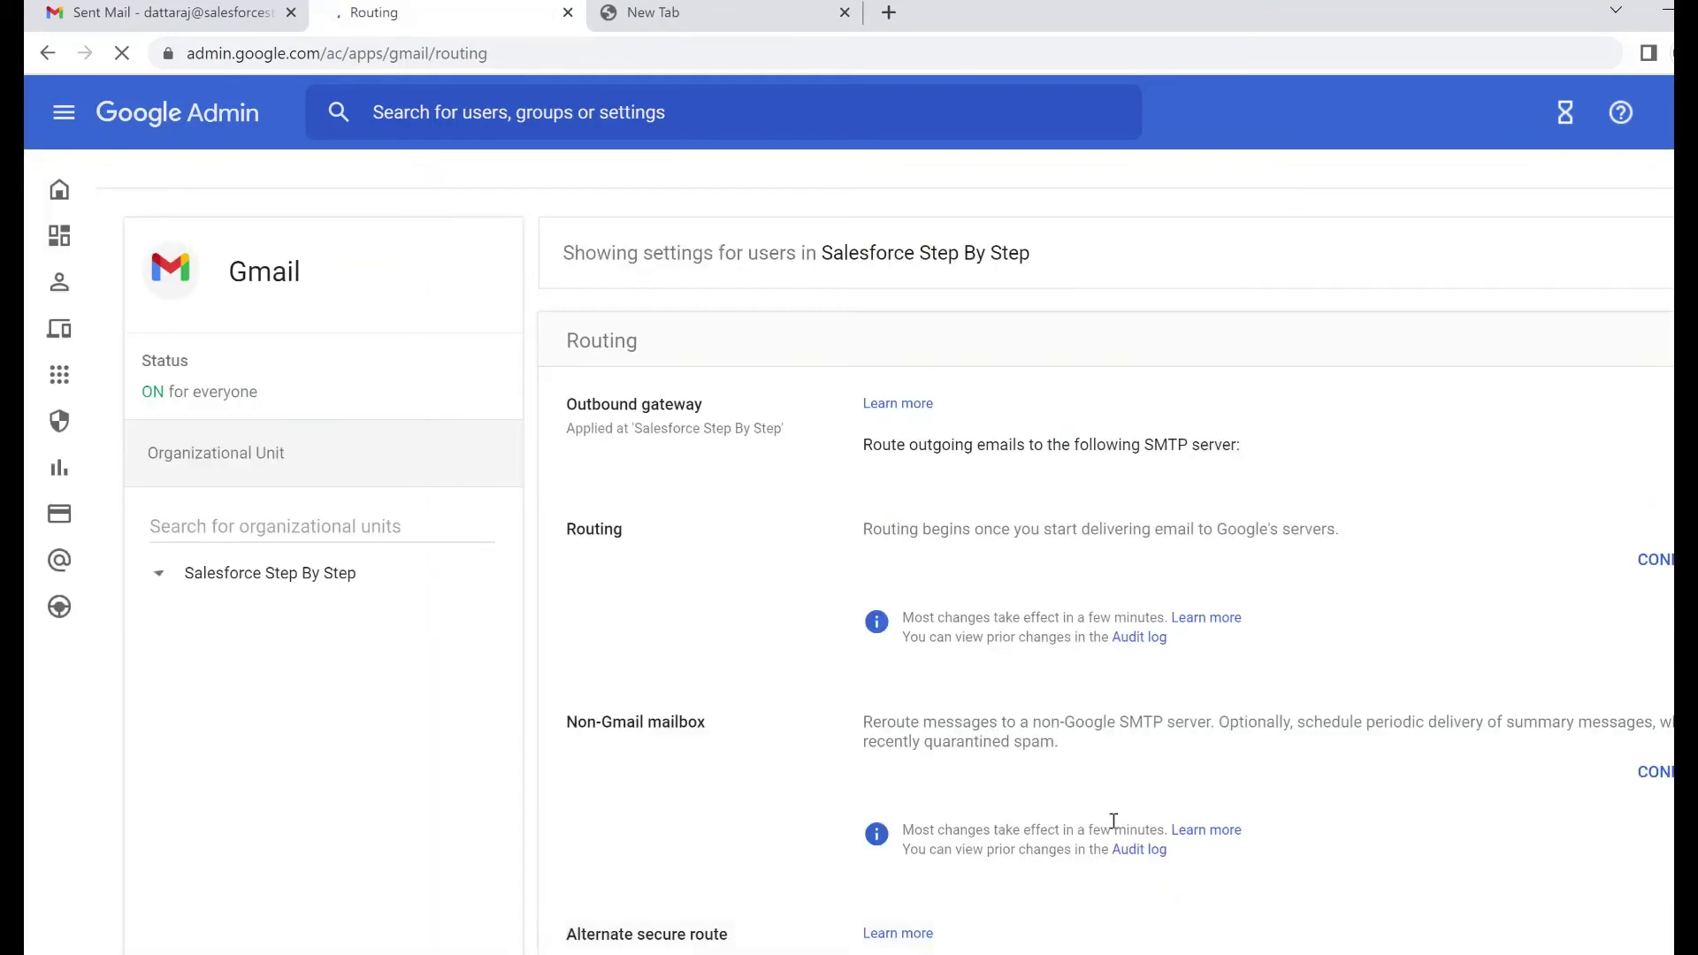
scroll(717, 482, down, 7)
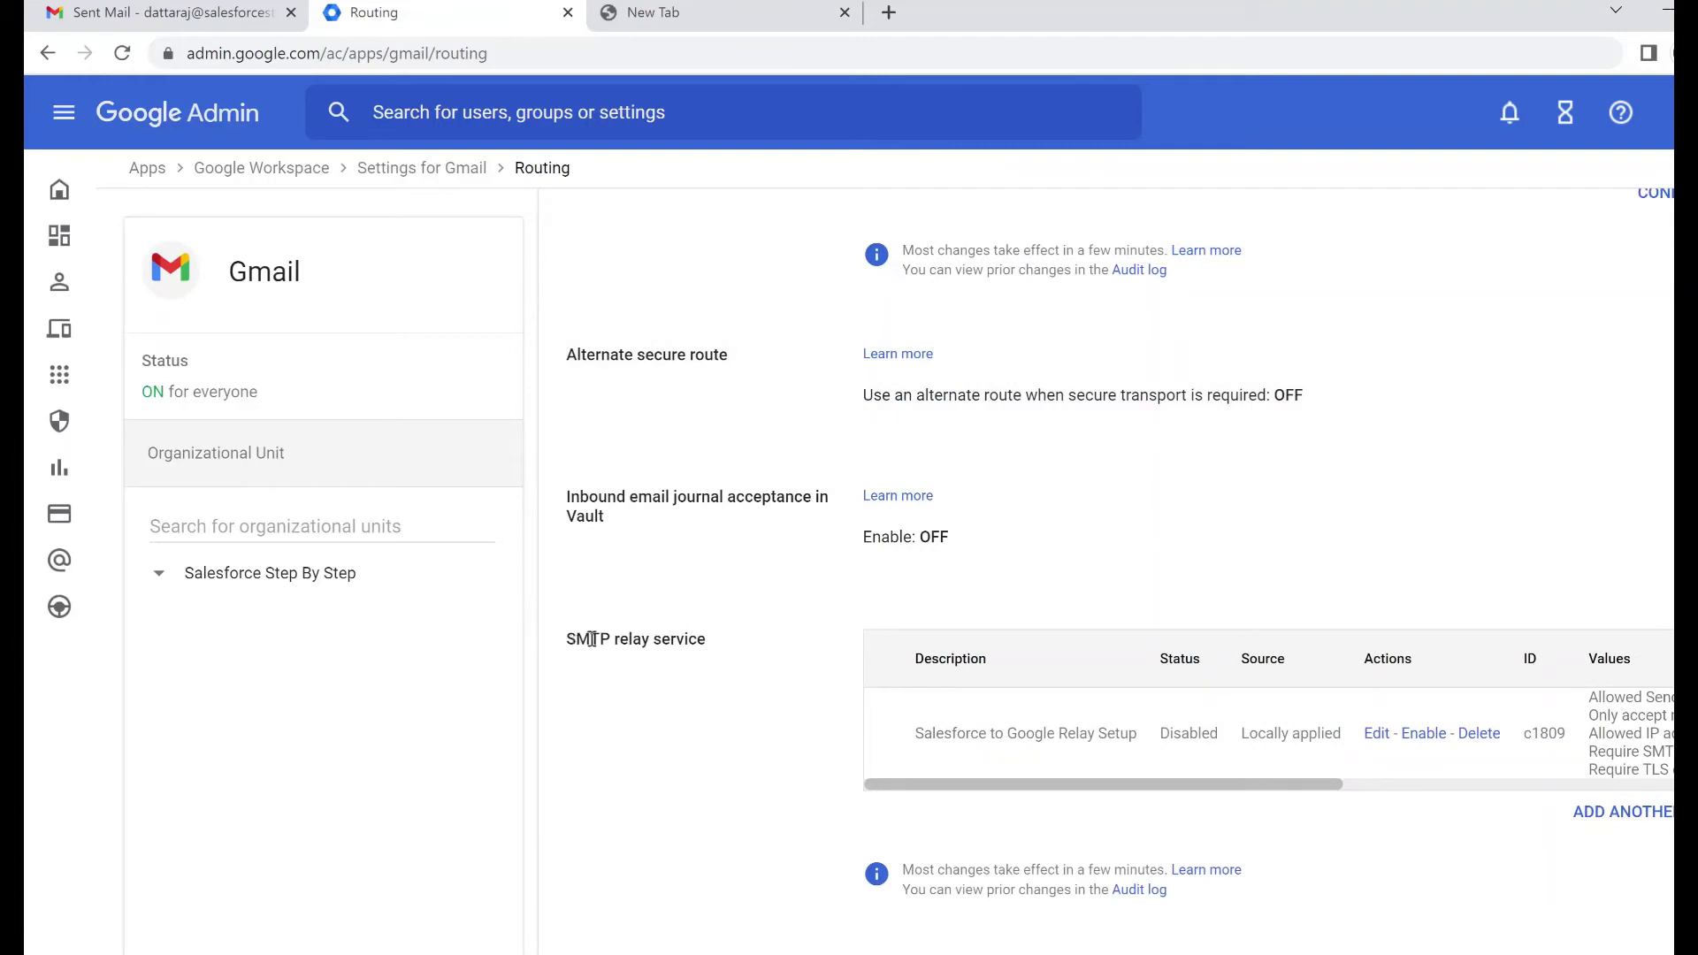
drag(579, 639, 706, 640)
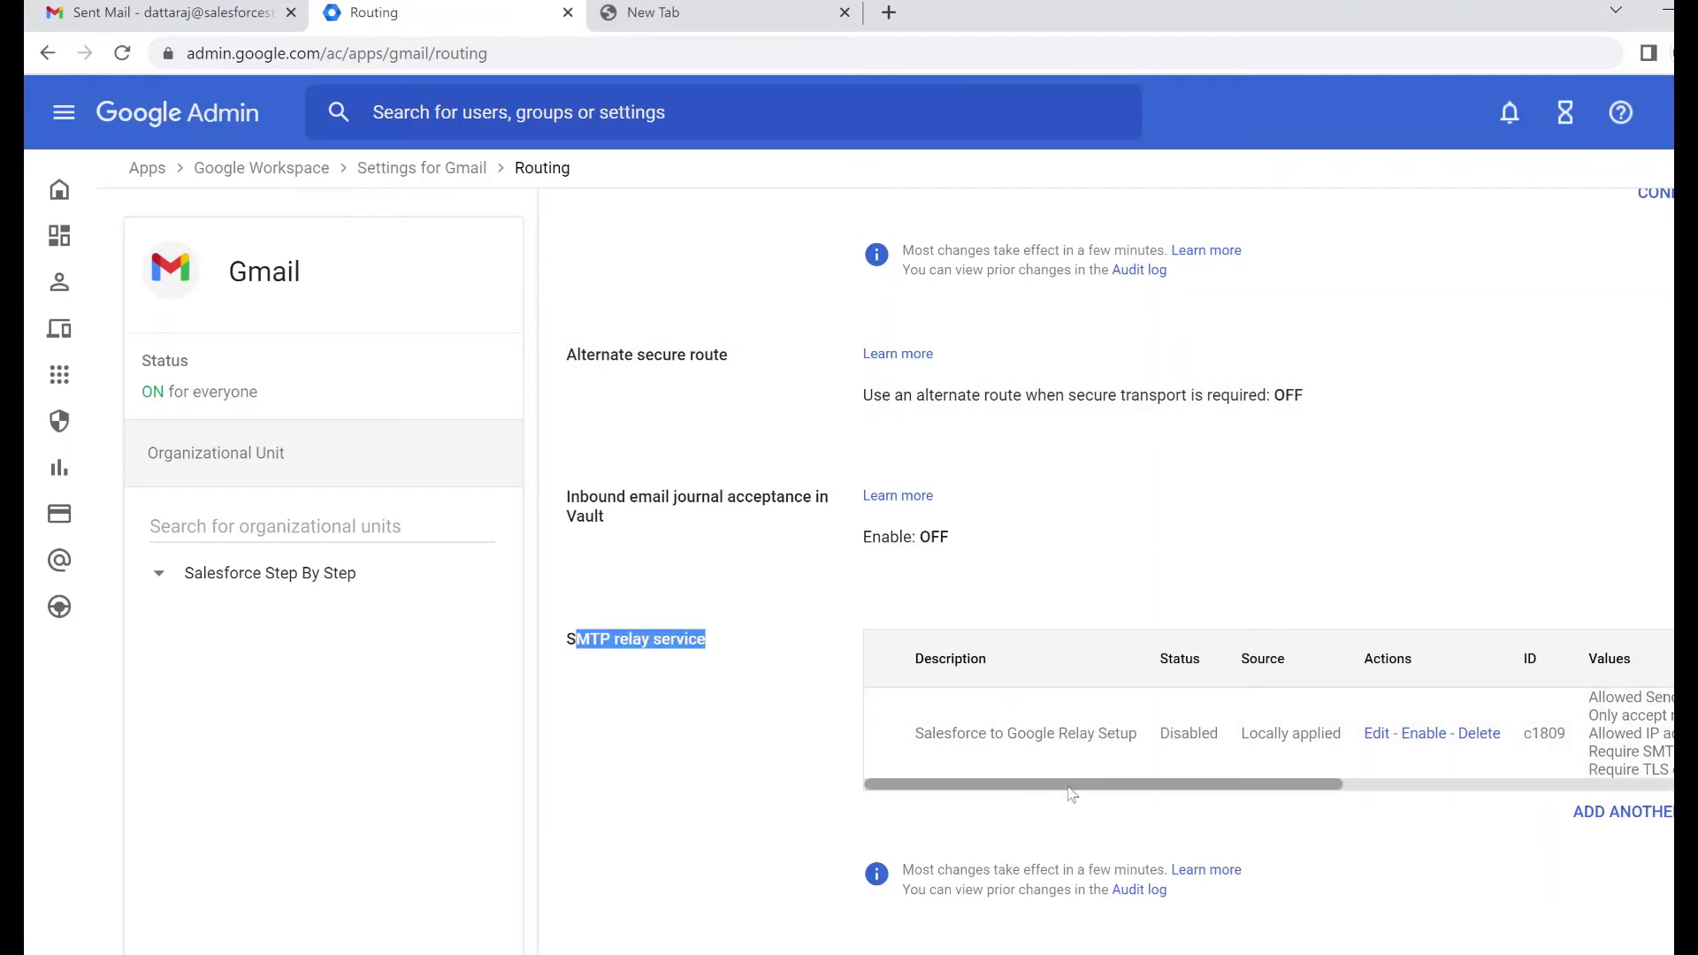
Edit the 'Salesforce to Google Relay Setup' rule, keeping Allowed Senders as Only addresses in my domains
click(1377, 734)
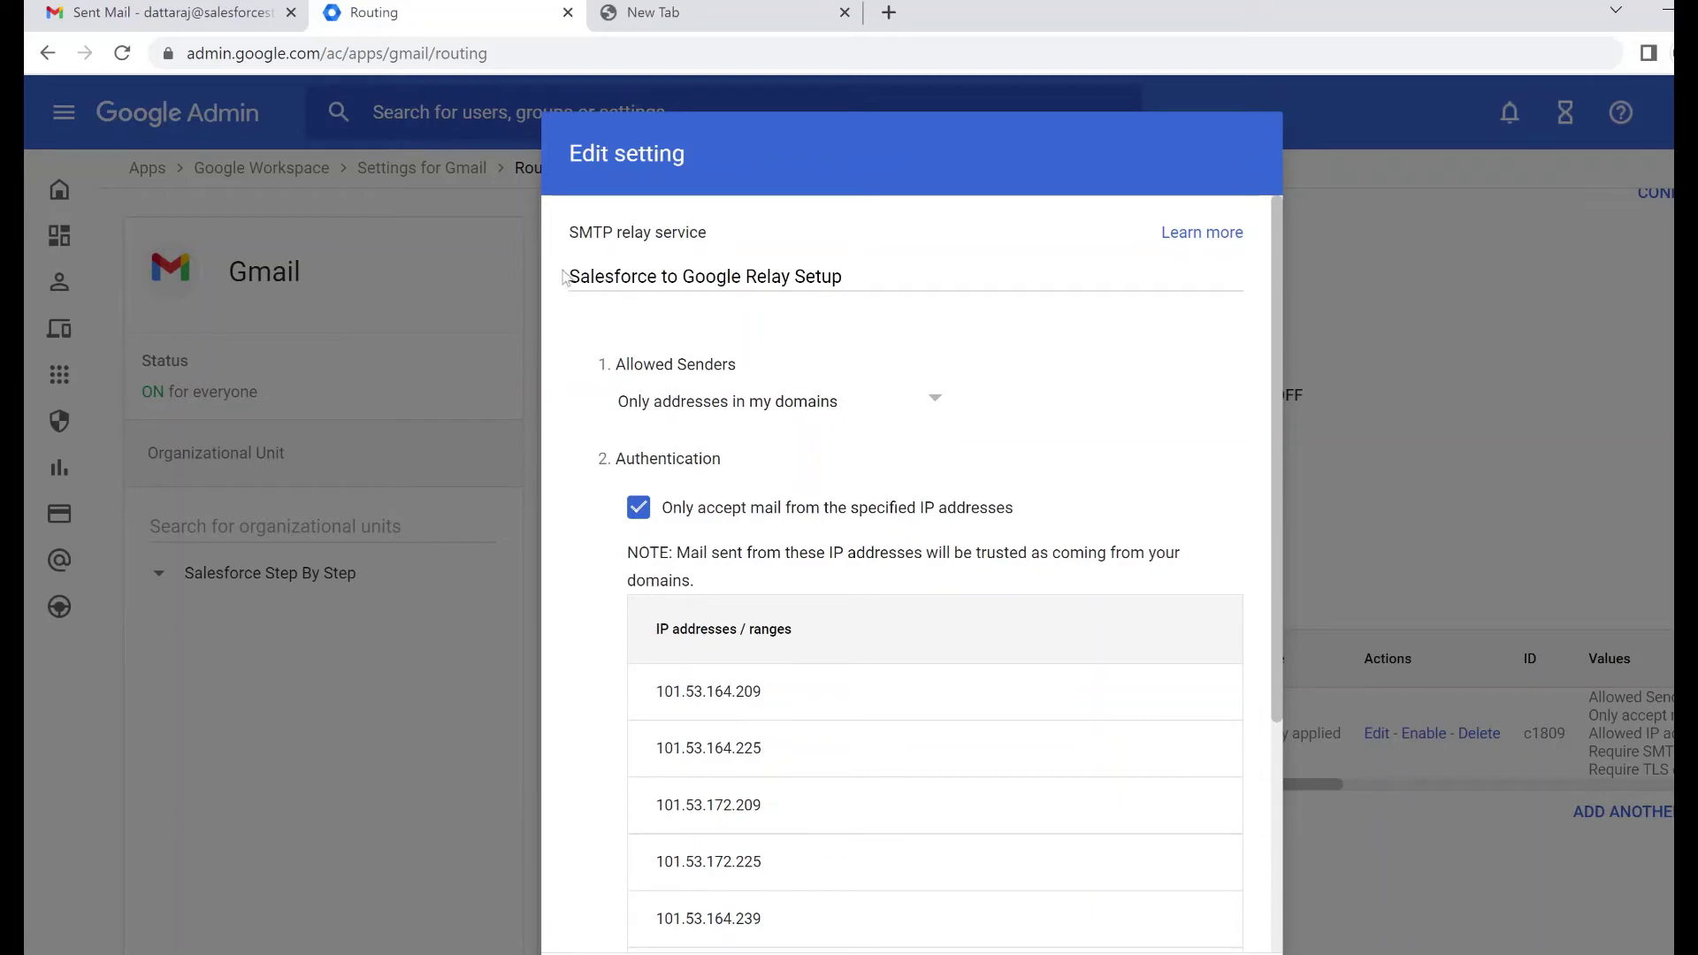
drag(616, 365, 763, 378)
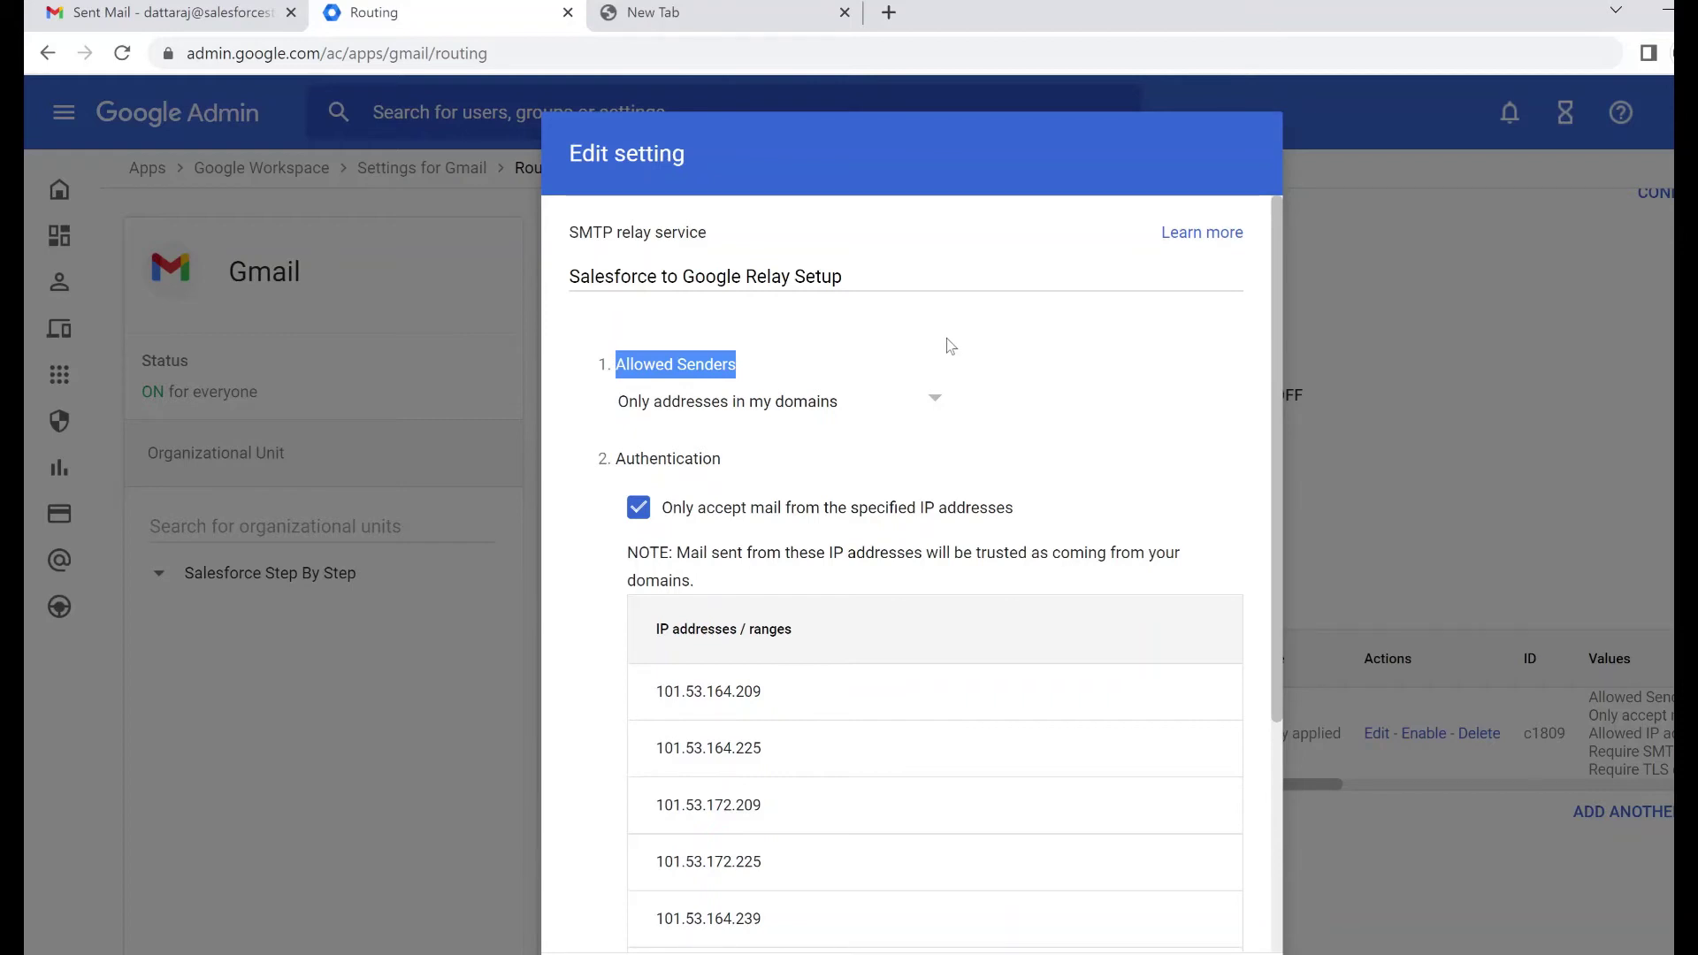
click(818, 418)
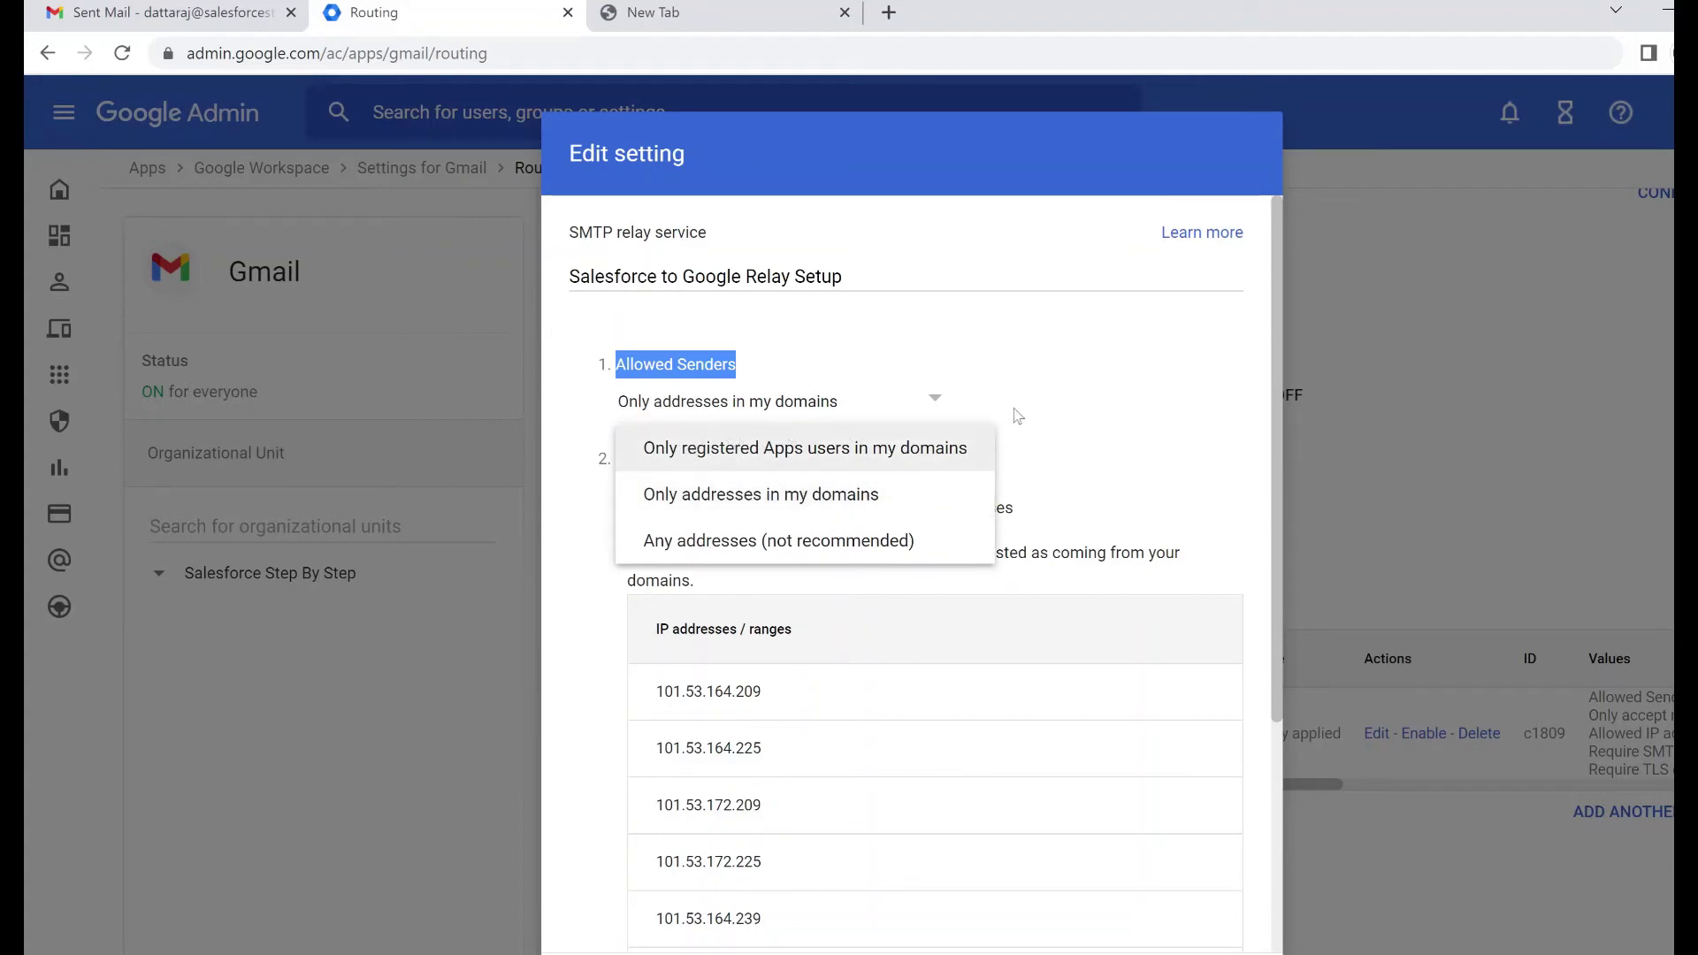
click(1118, 352)
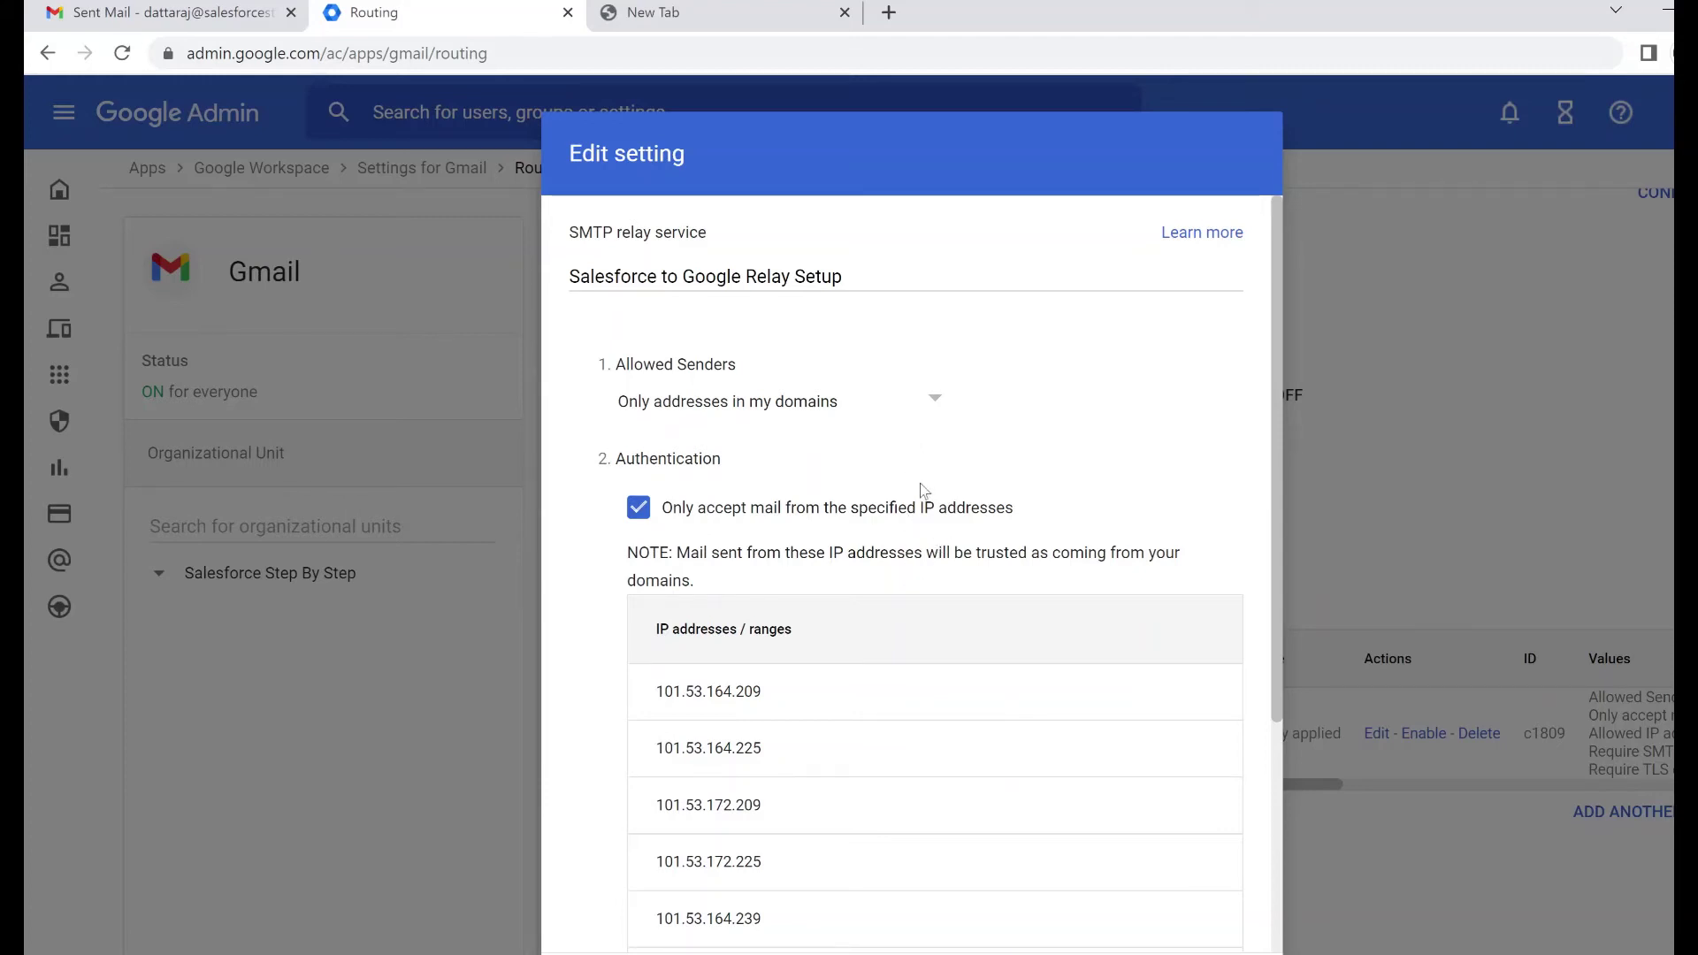
scroll(924, 487, down, 1)
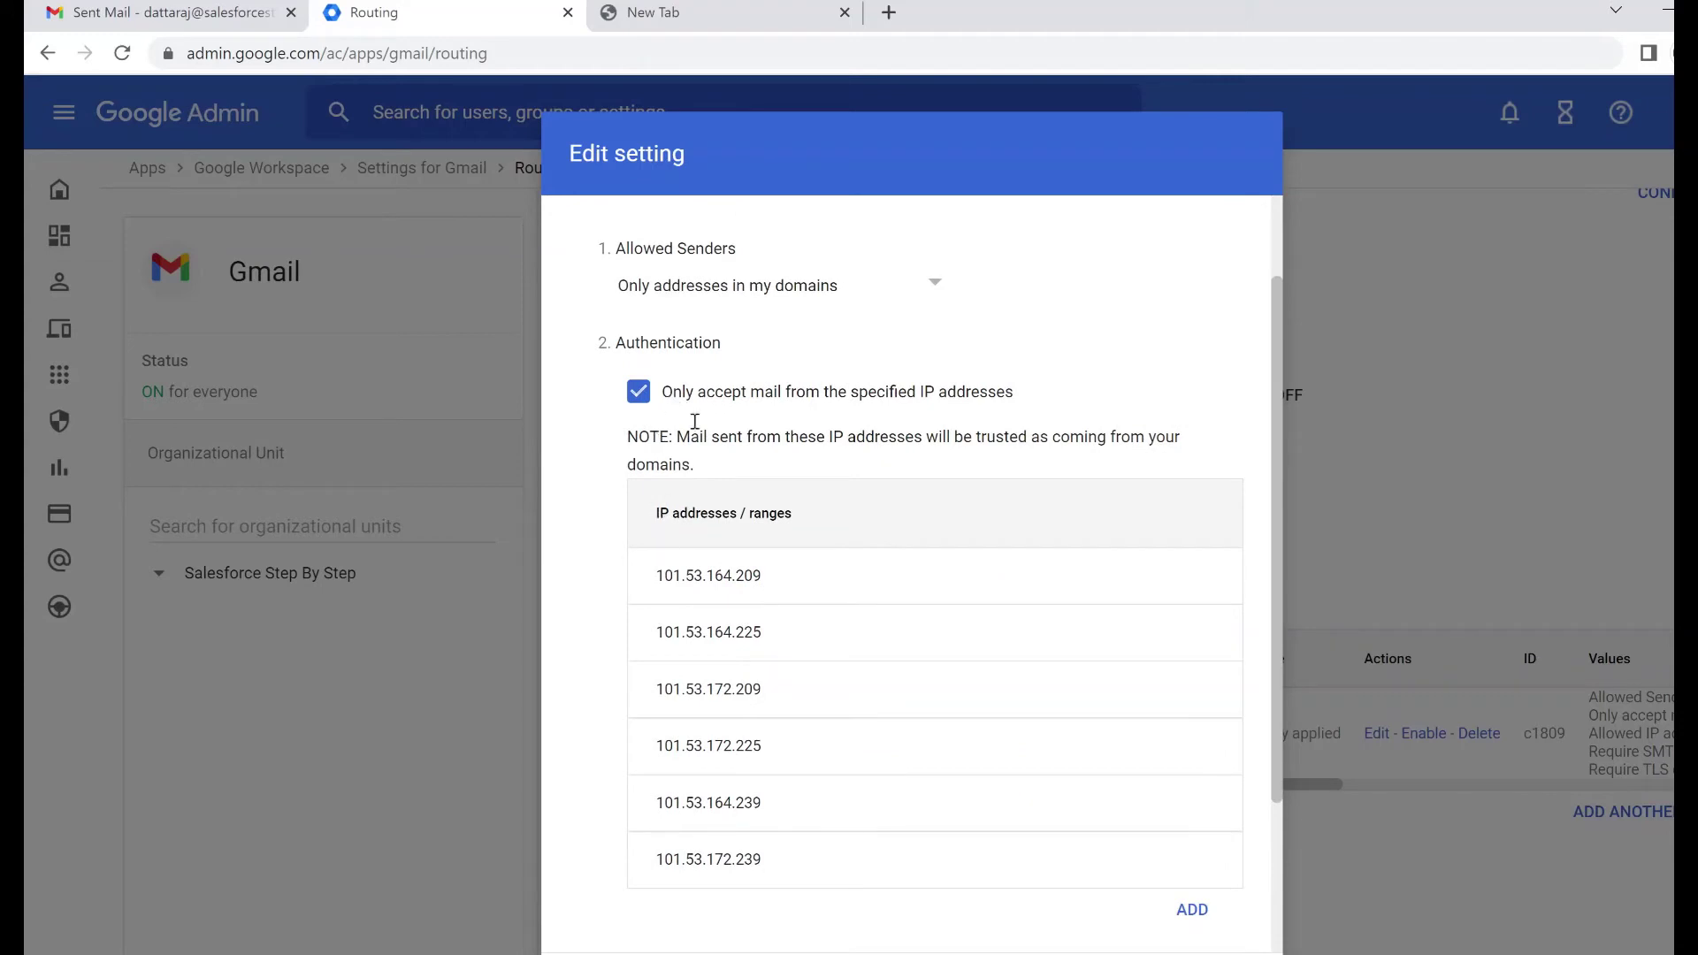
mouse_move(743, 584)
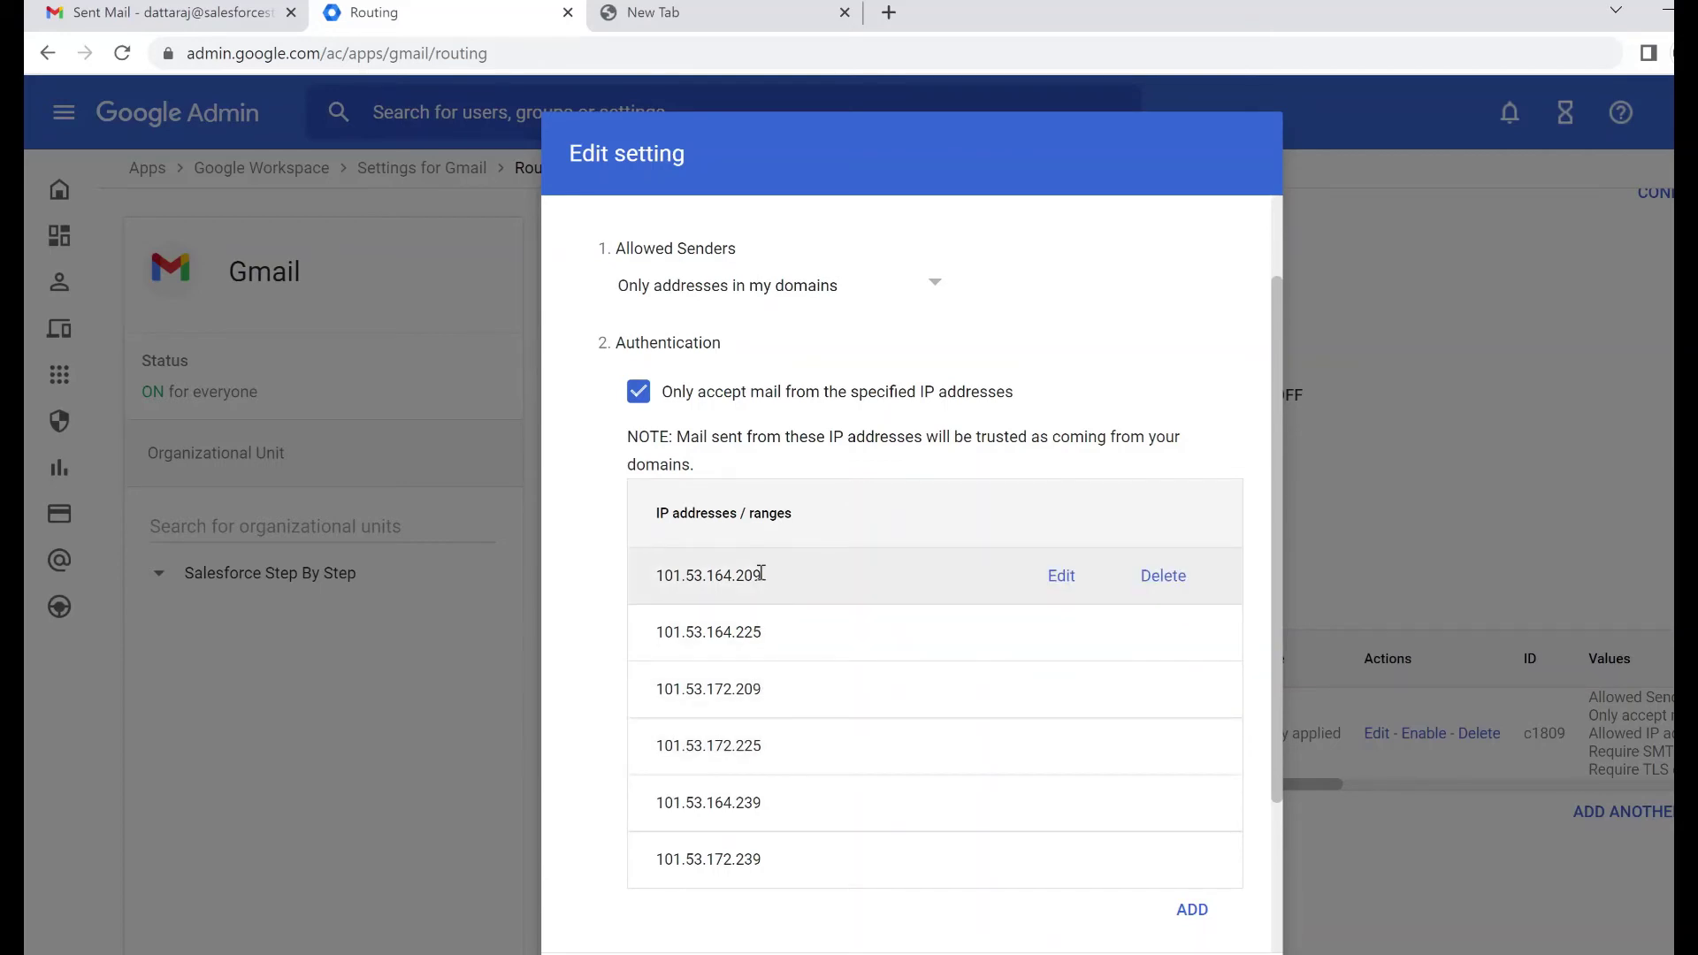
drag(761, 573, 635, 576)
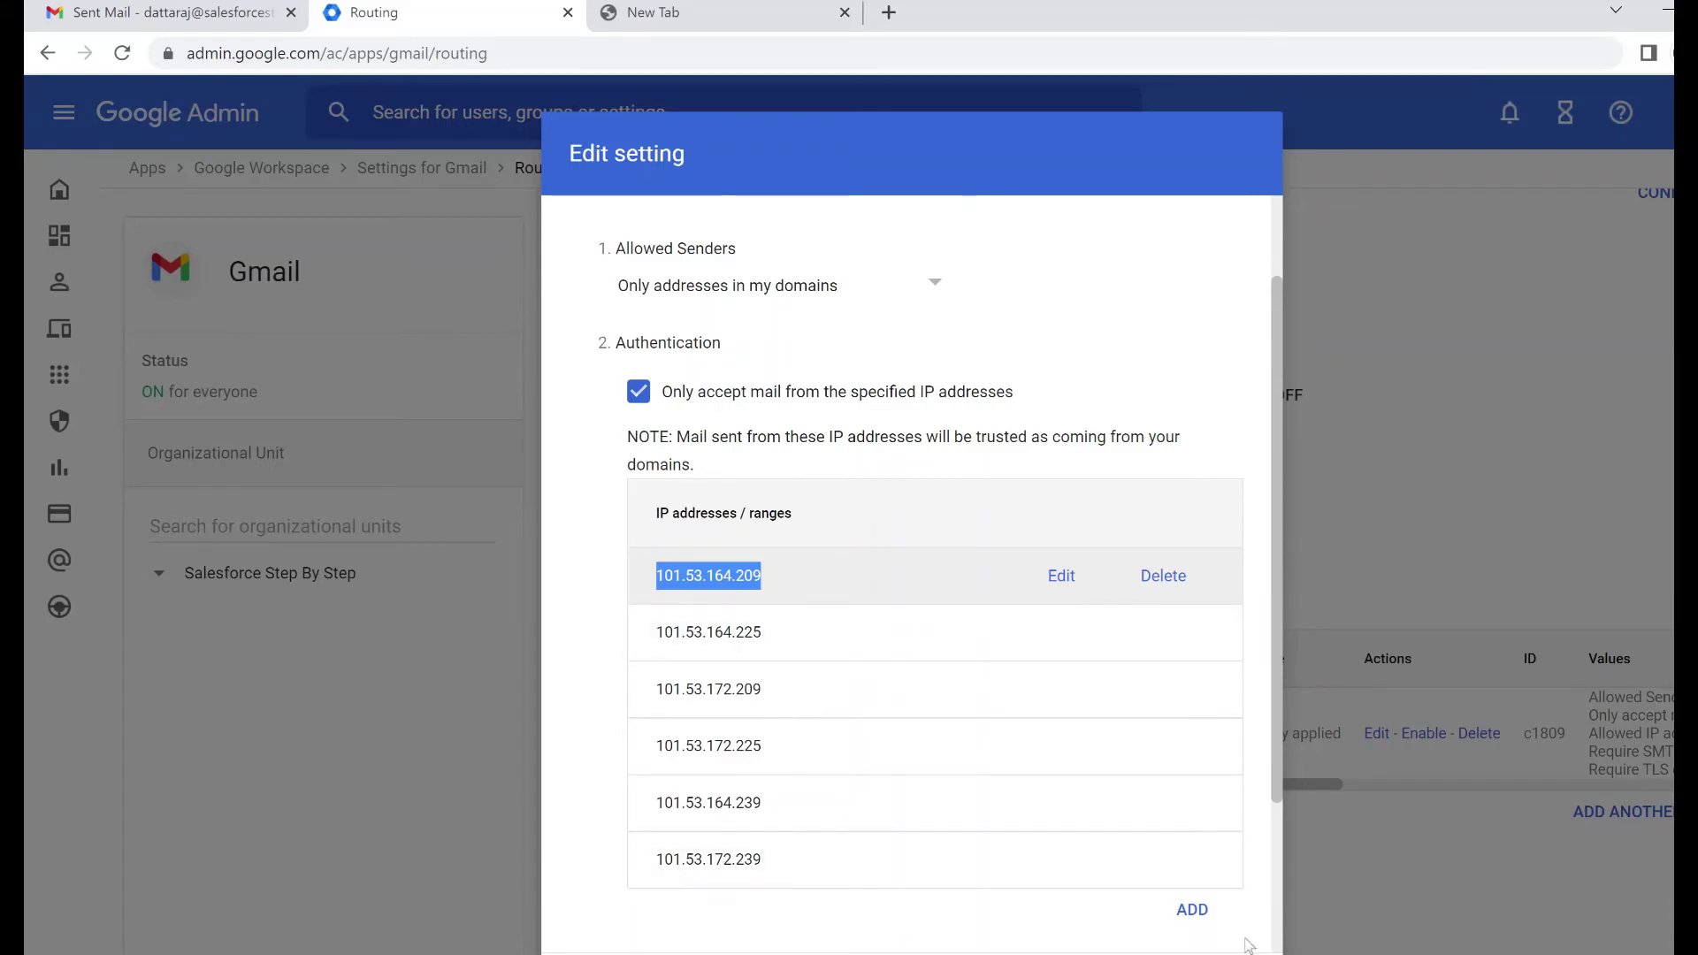
click(1192, 910)
click(698, 617)
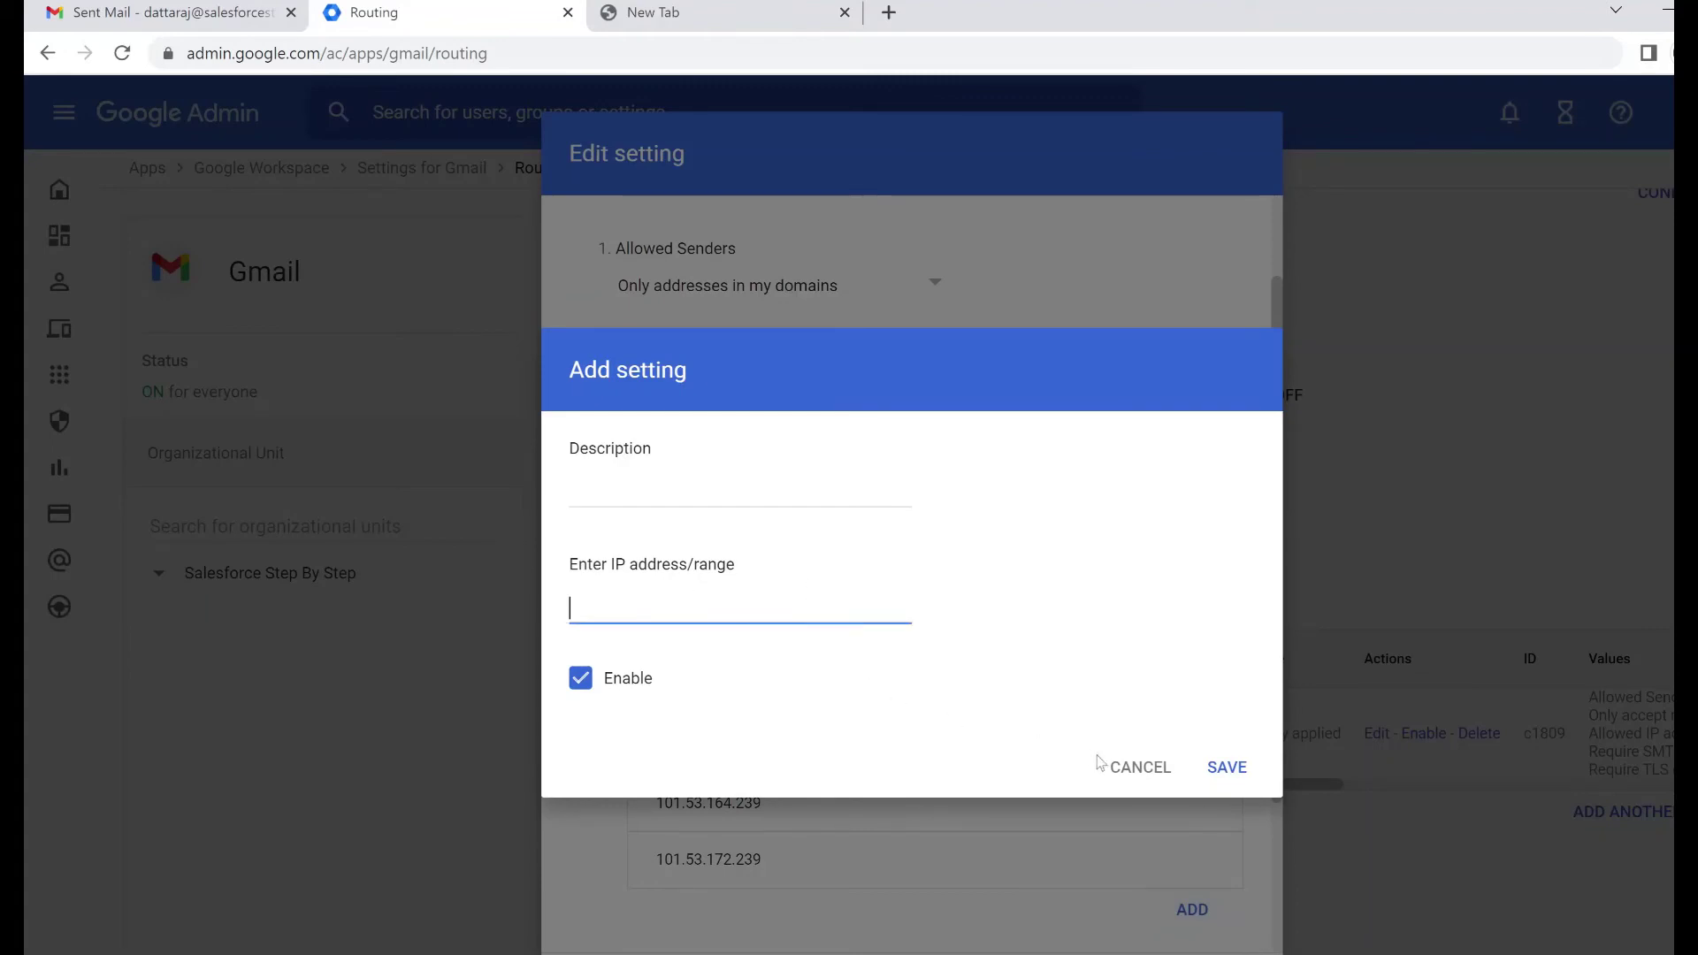
click(1138, 772)
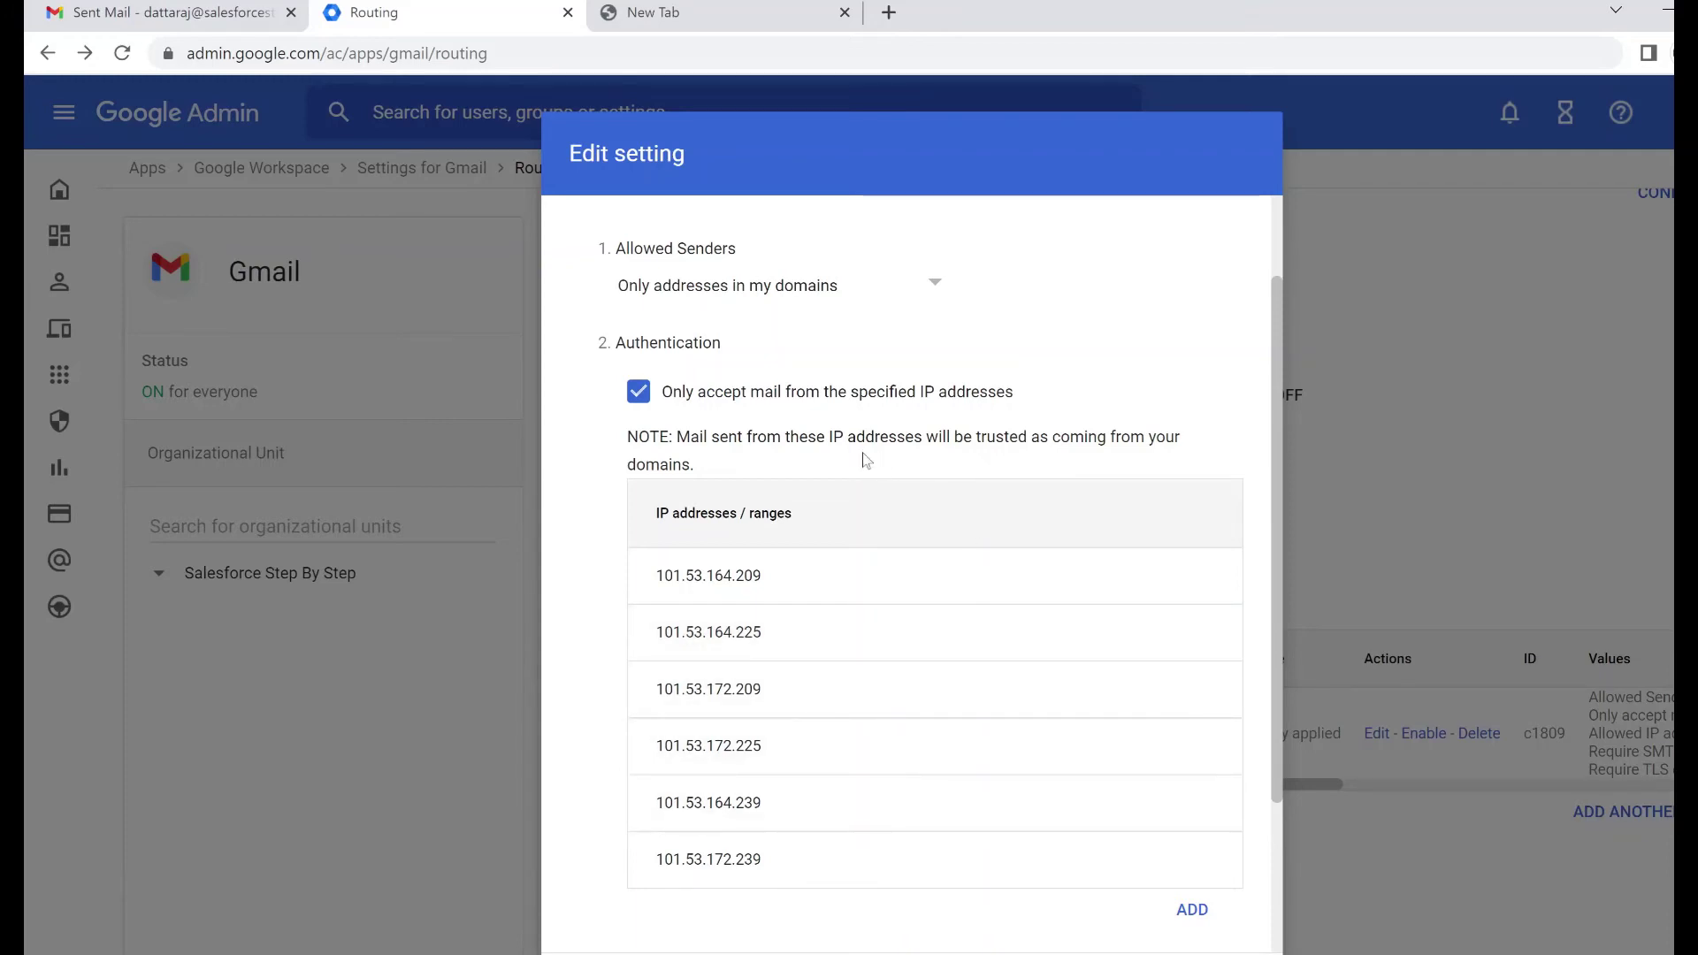
Scroll through the rule settings and close the edit dialog without changes
scroll(849, 601, down, 3)
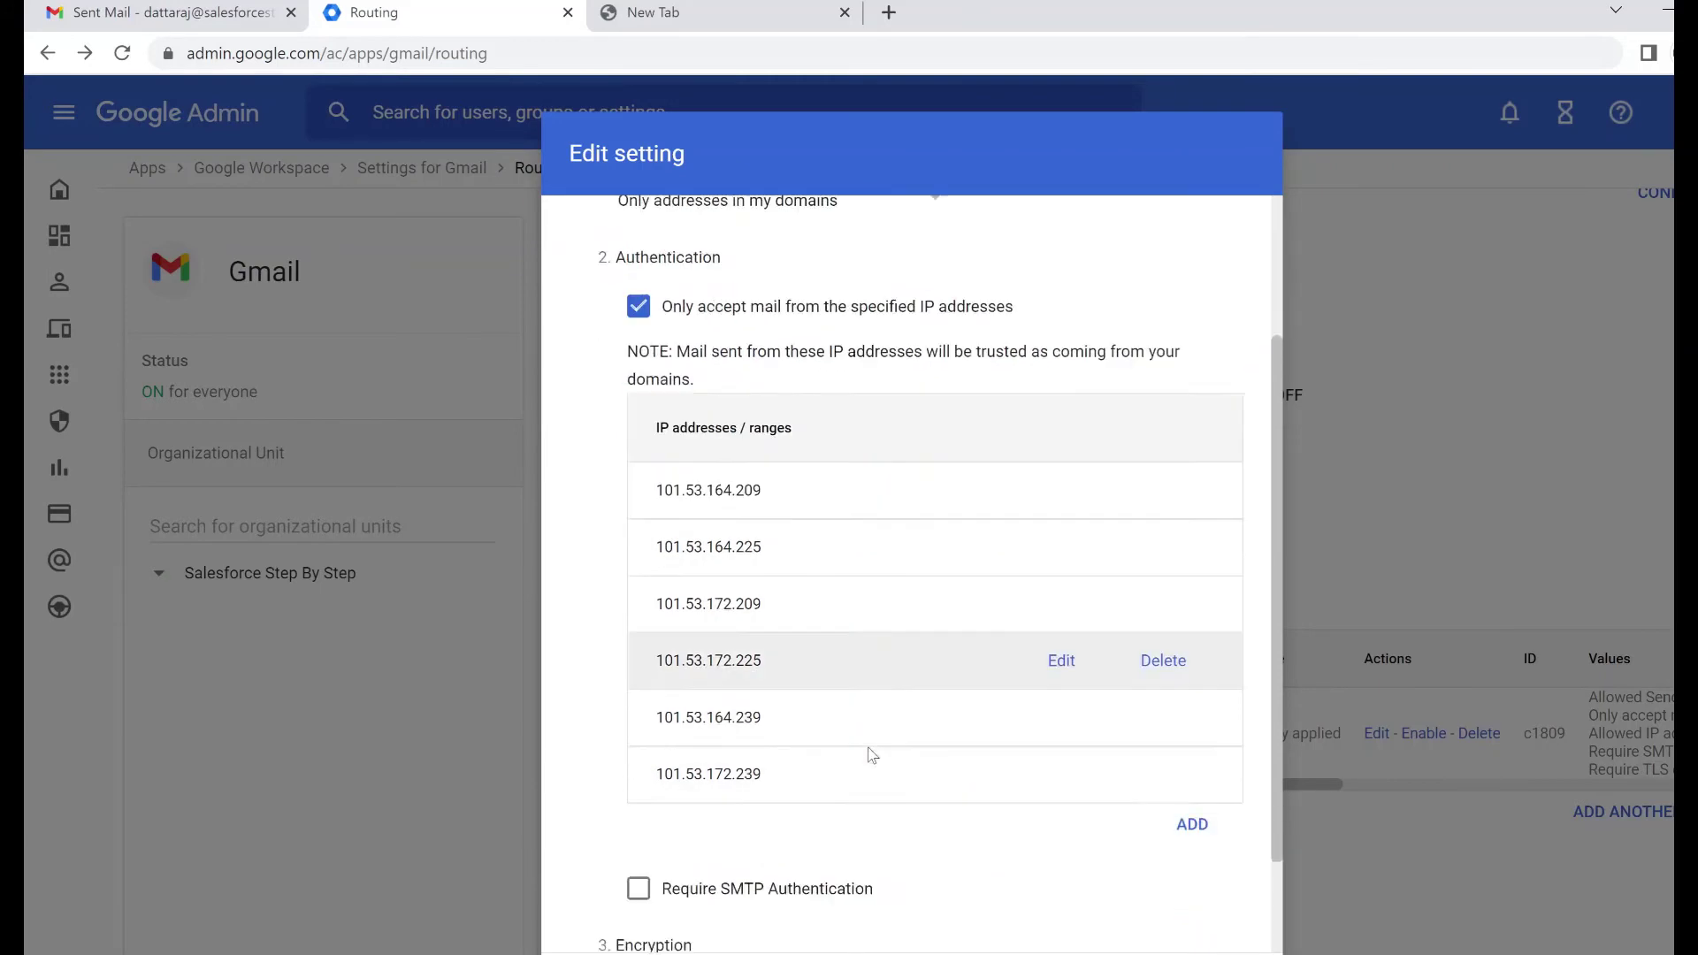
scroll(739, 713, up, 3)
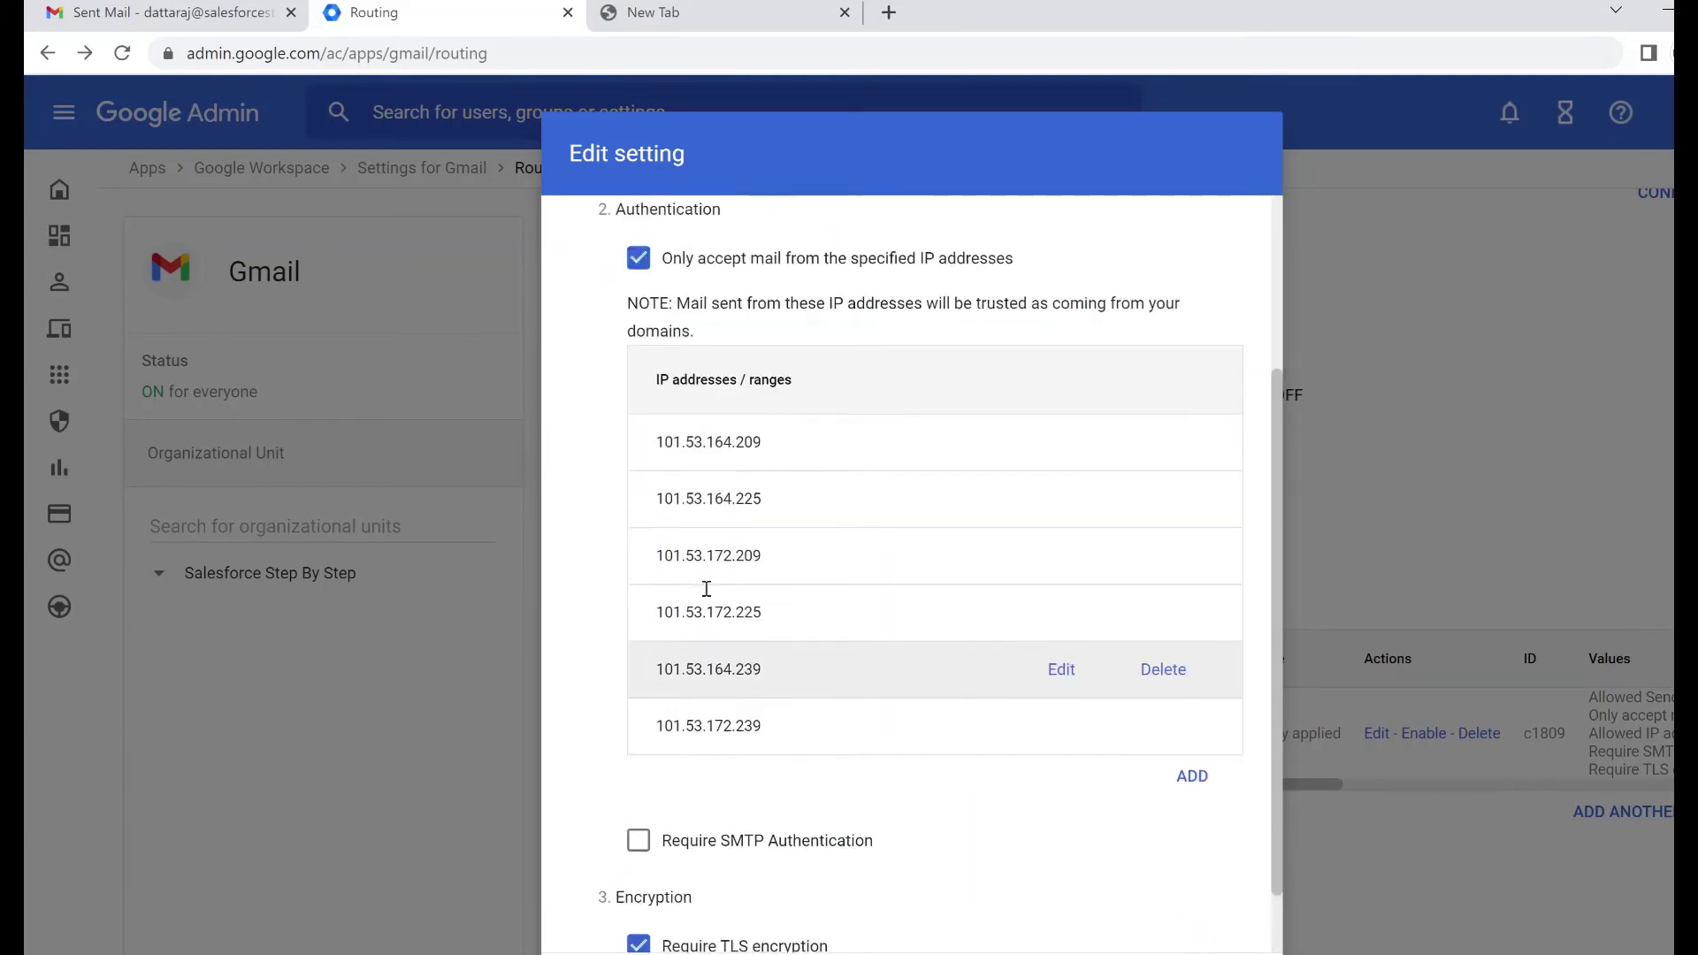
scroll(779, 398, down, 3)
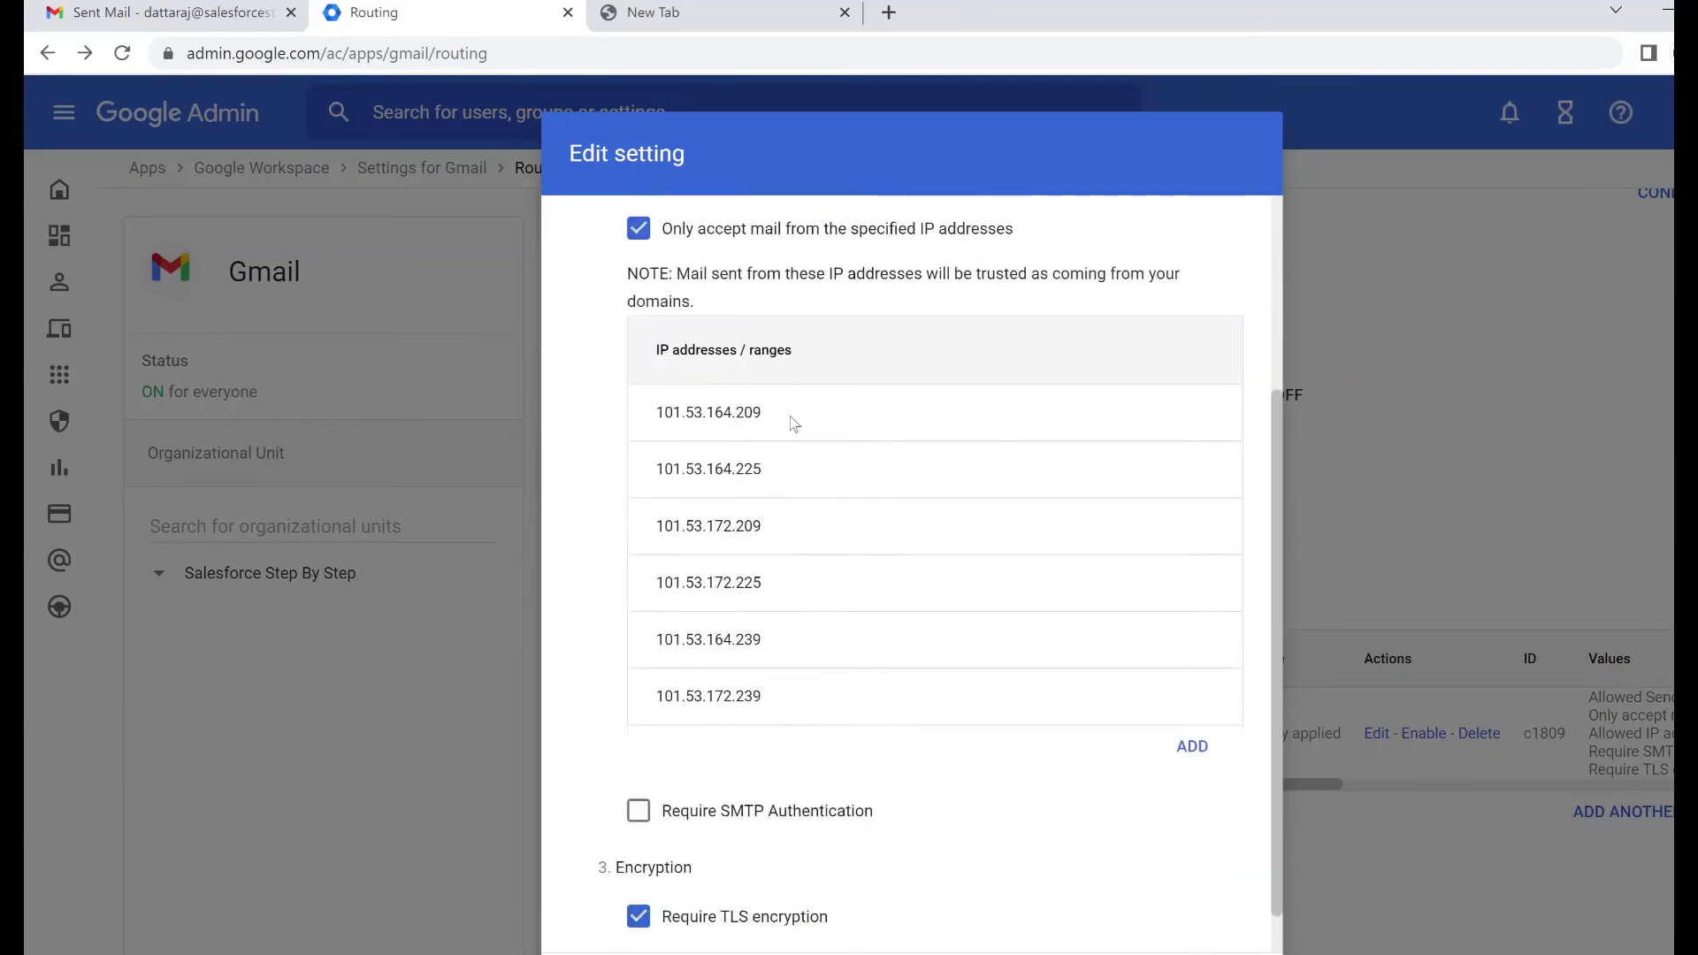
click(1410, 733)
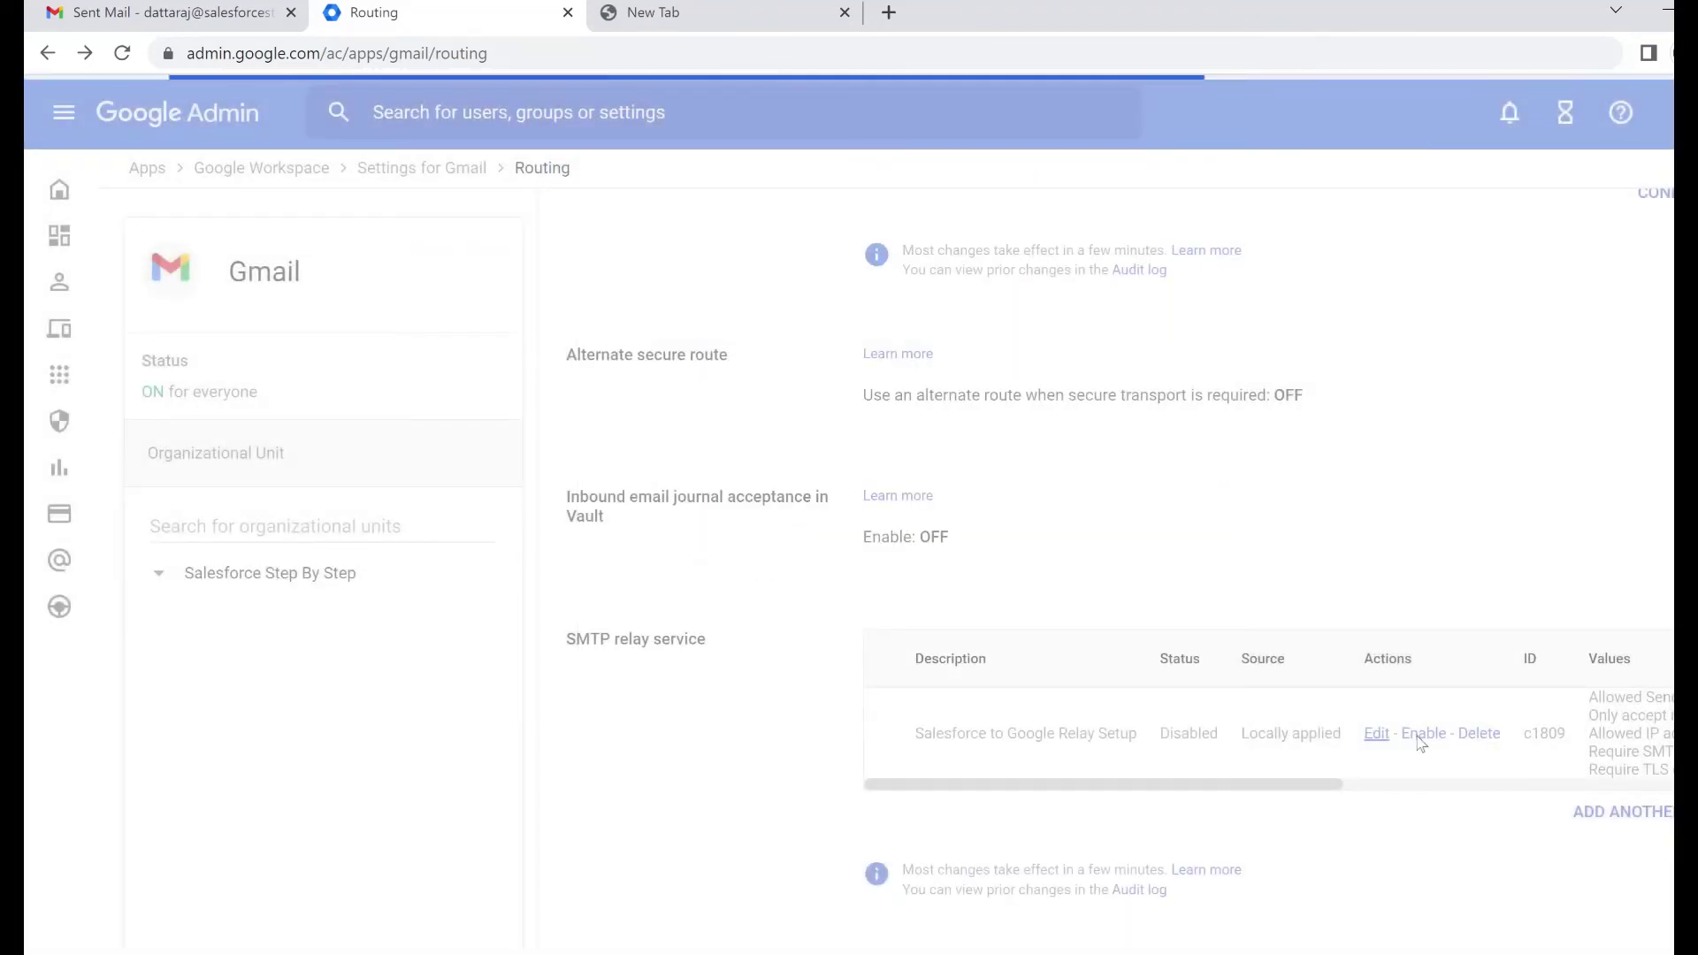
Enable the 'Salesforce to Google Relay Setup' rule and confirm with PROCEED
click(1422, 736)
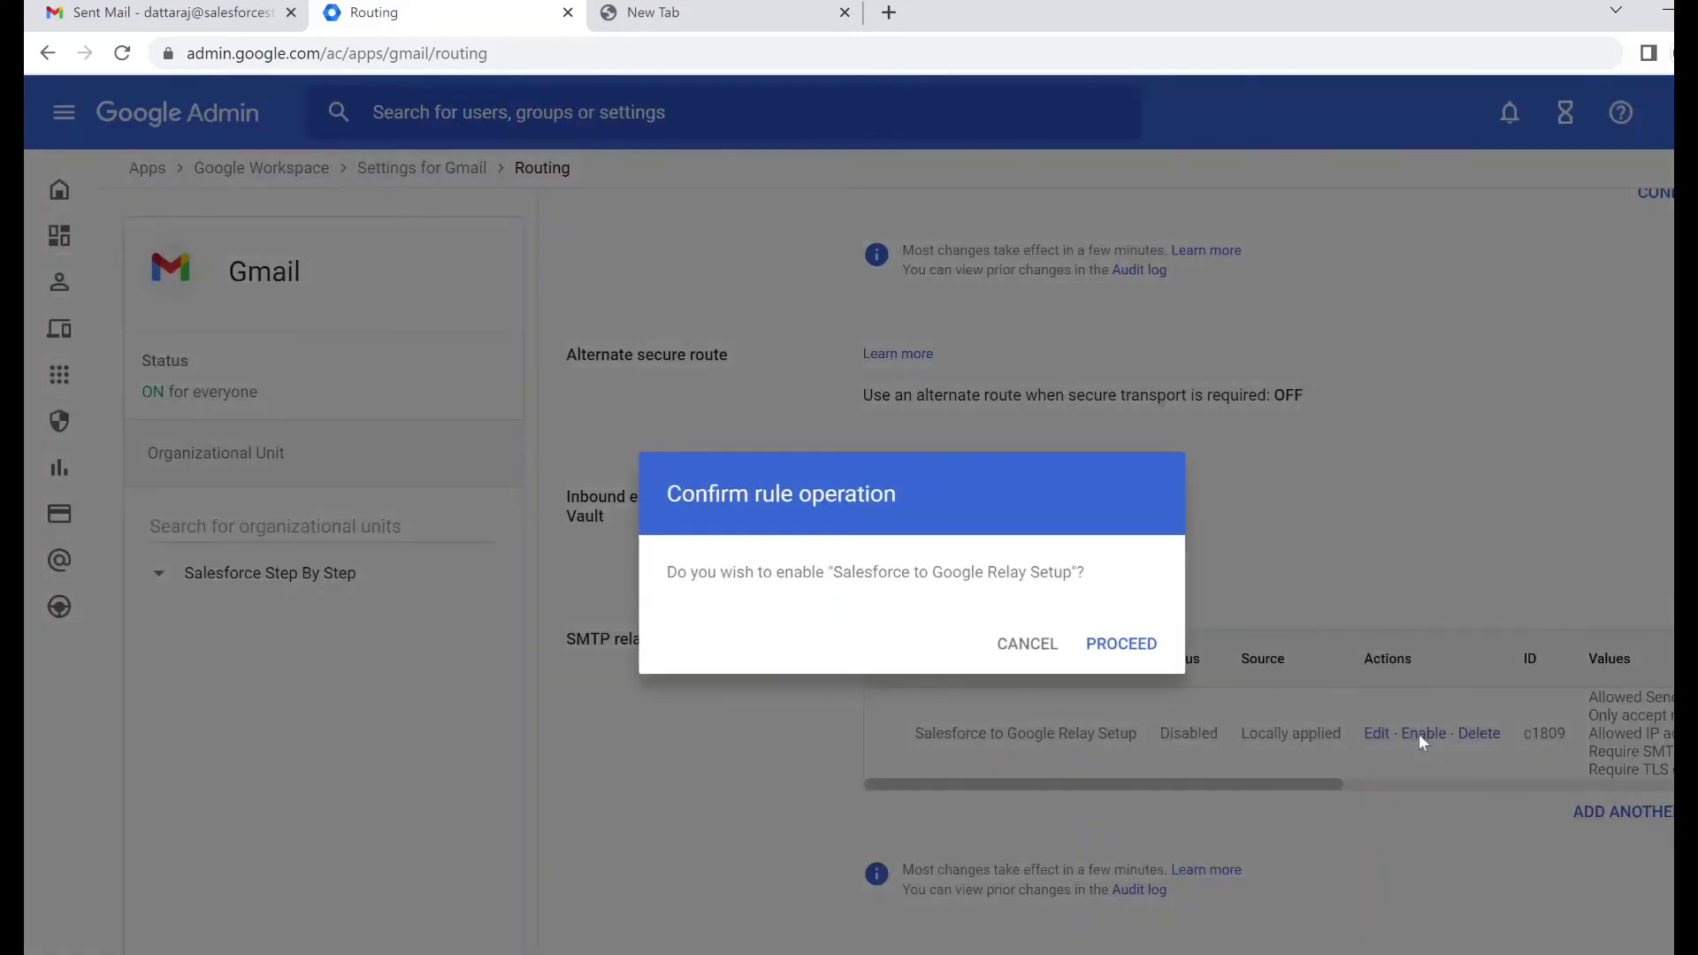
click(1137, 645)
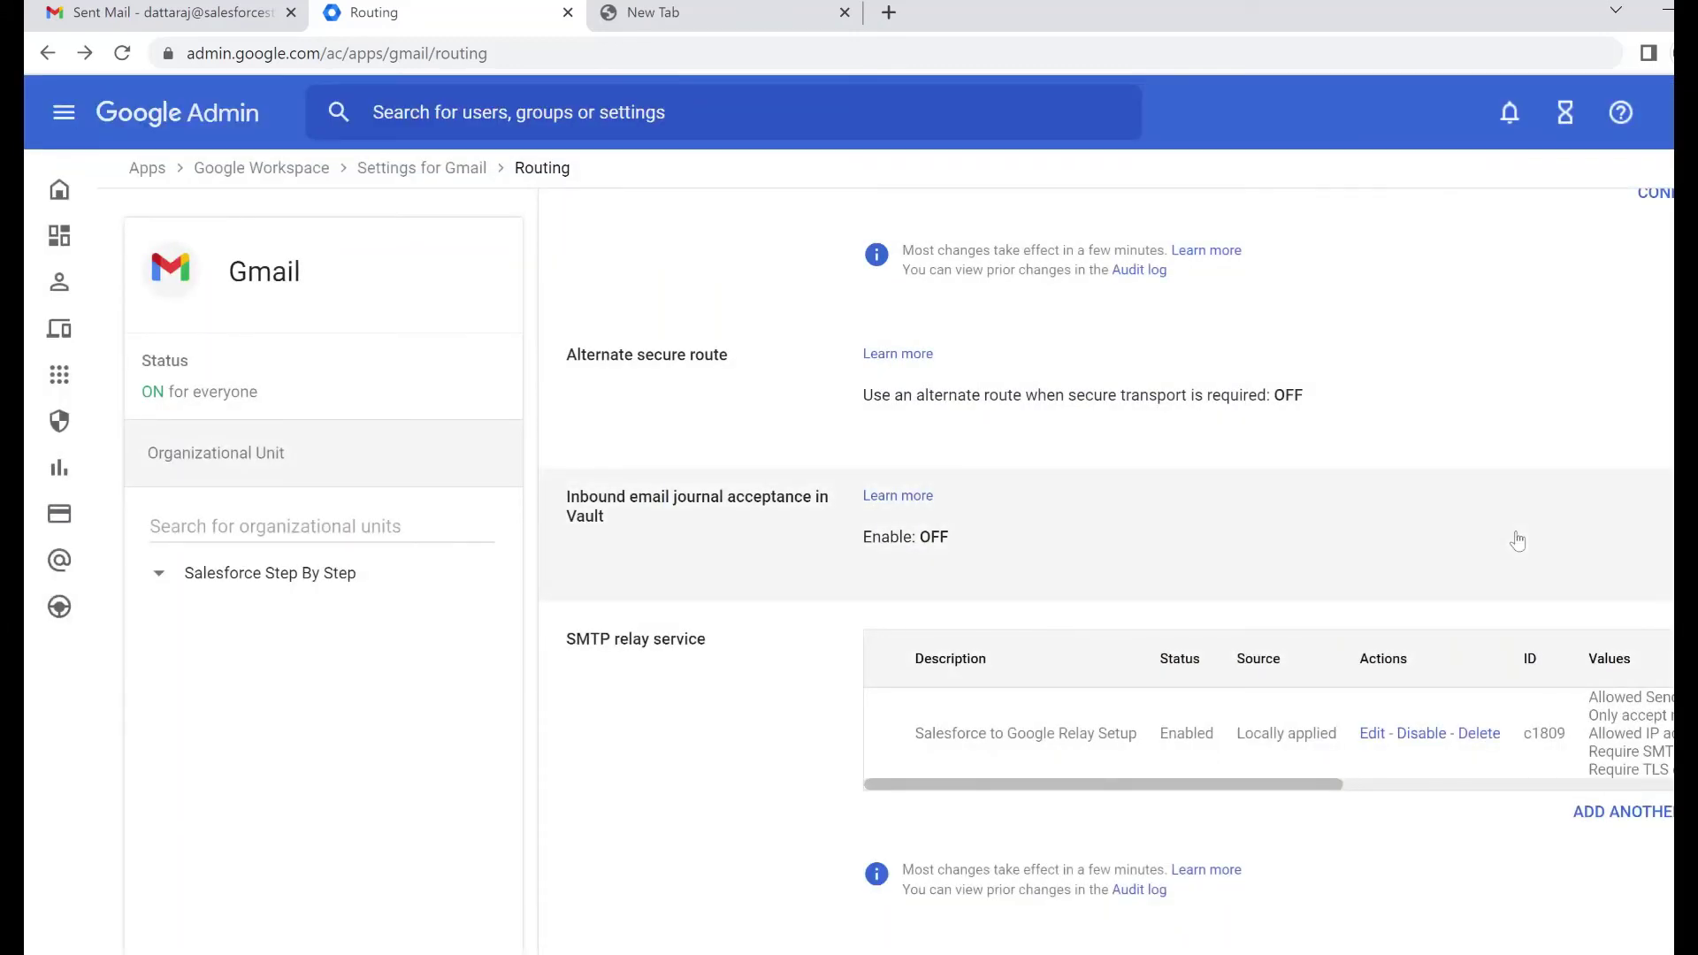
drag(1248, 798, 1633, 813)
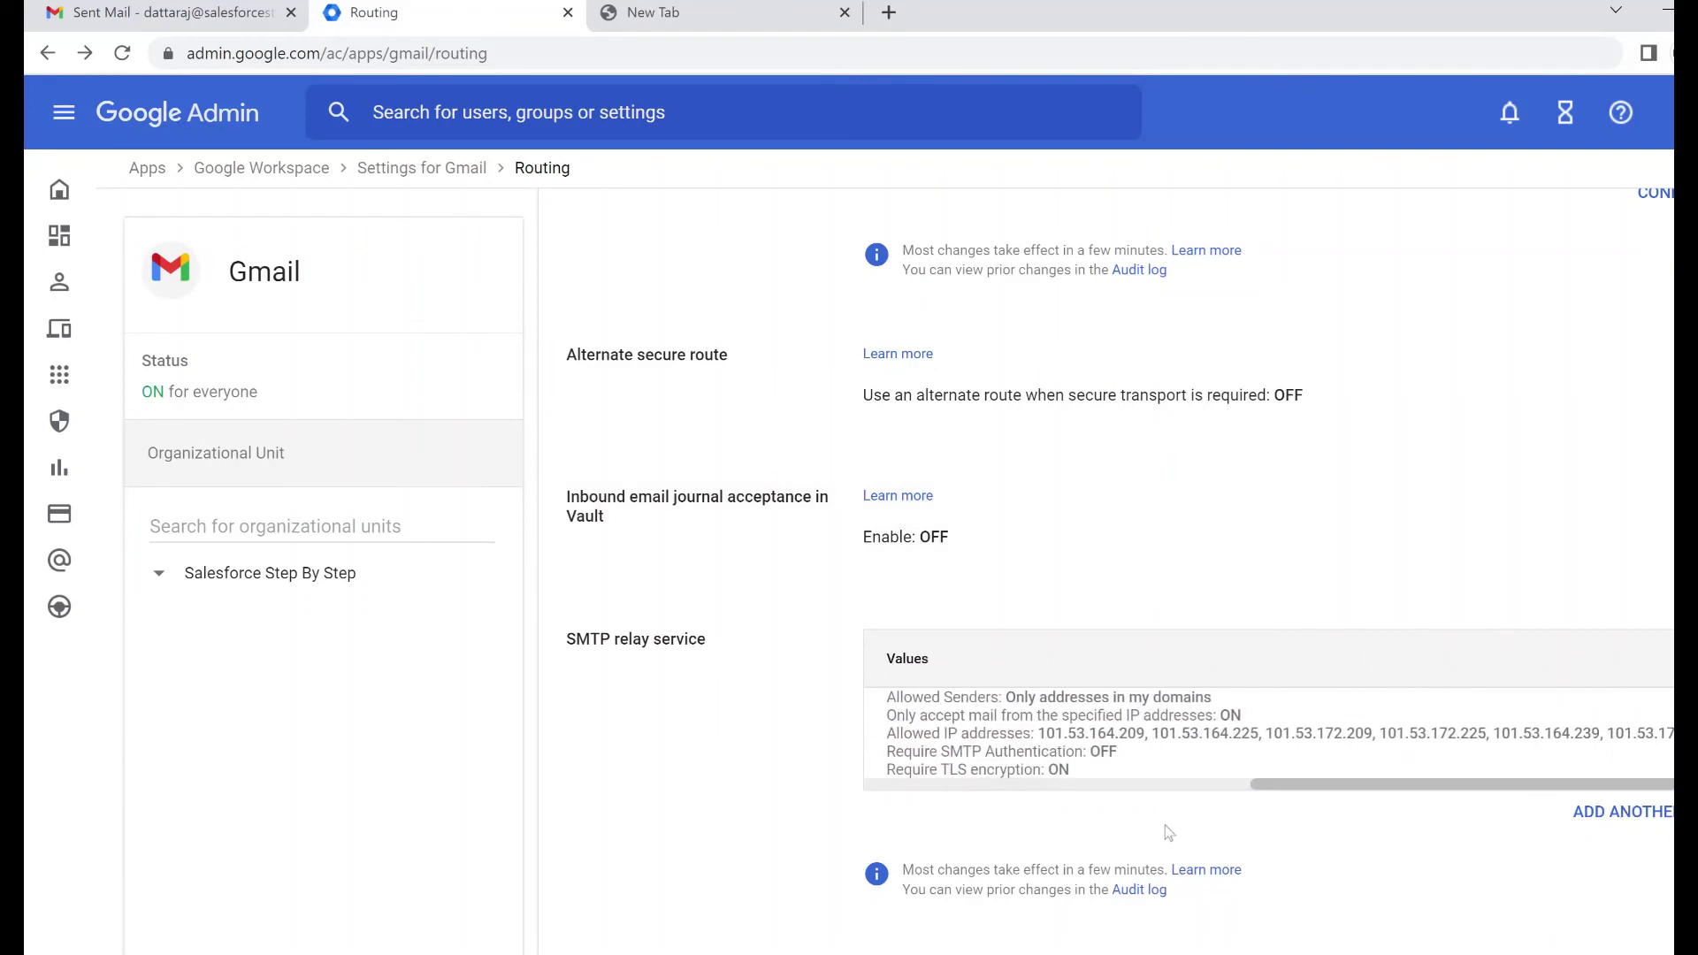
click(1066, 786)
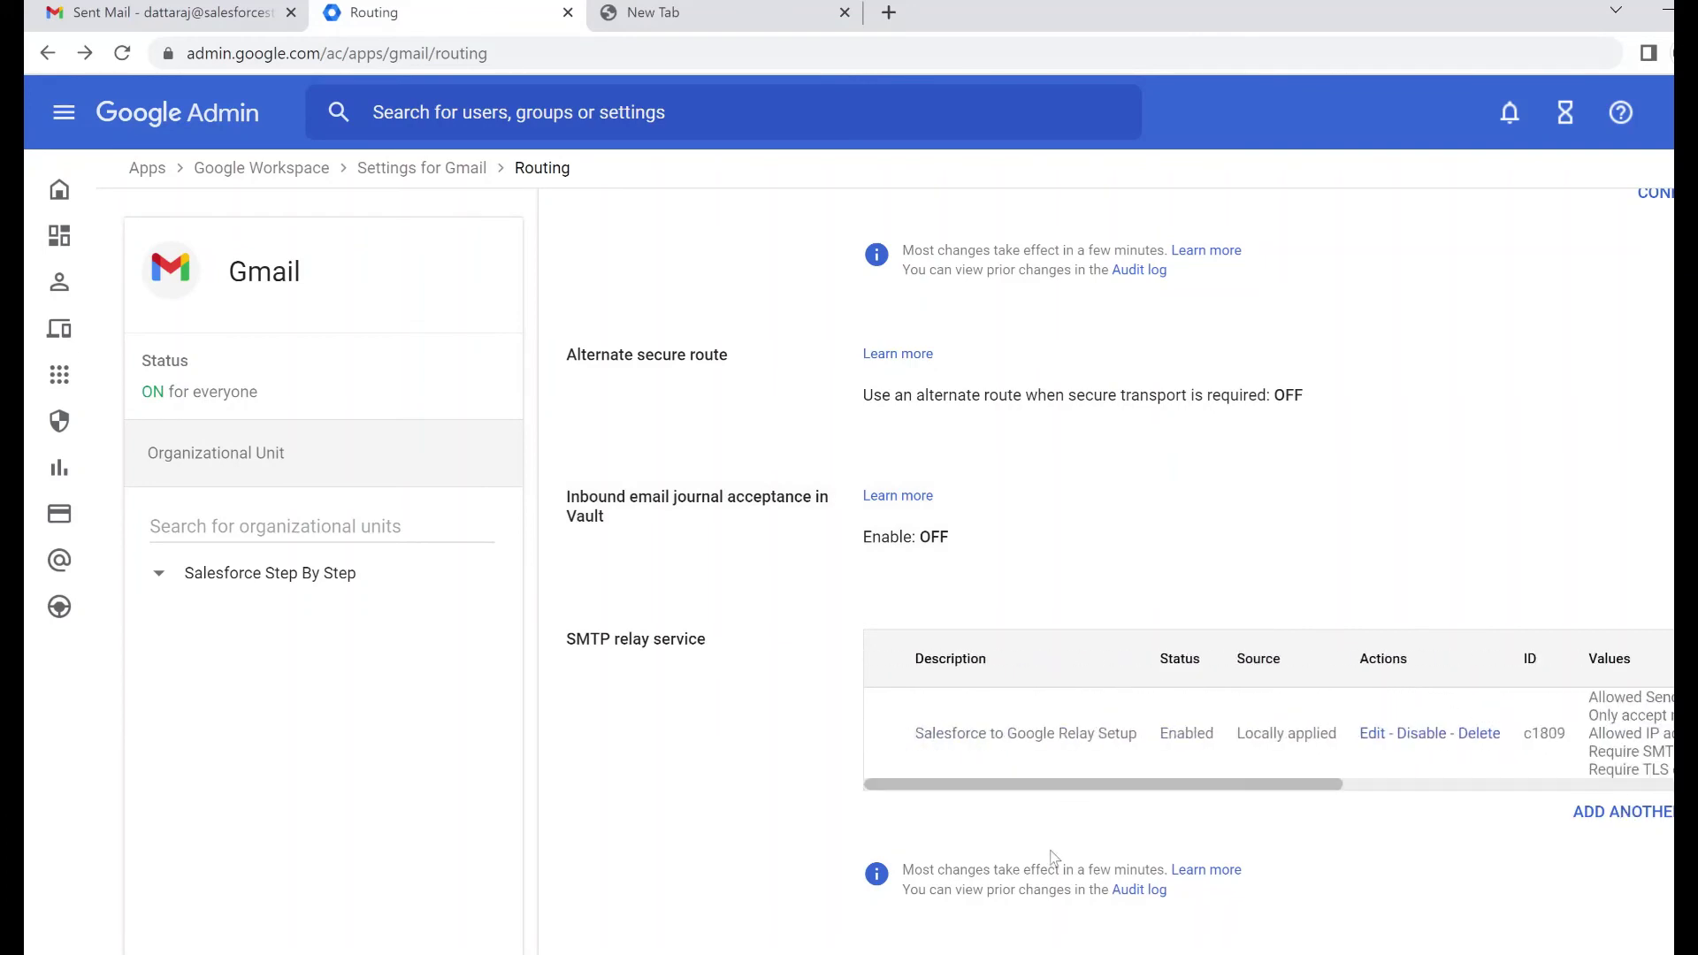
scroll(1053, 852, down, 1)
Start an email to the contact, removing the Bcc recipient and the default signature
scroll(1051, 851, down, 1)
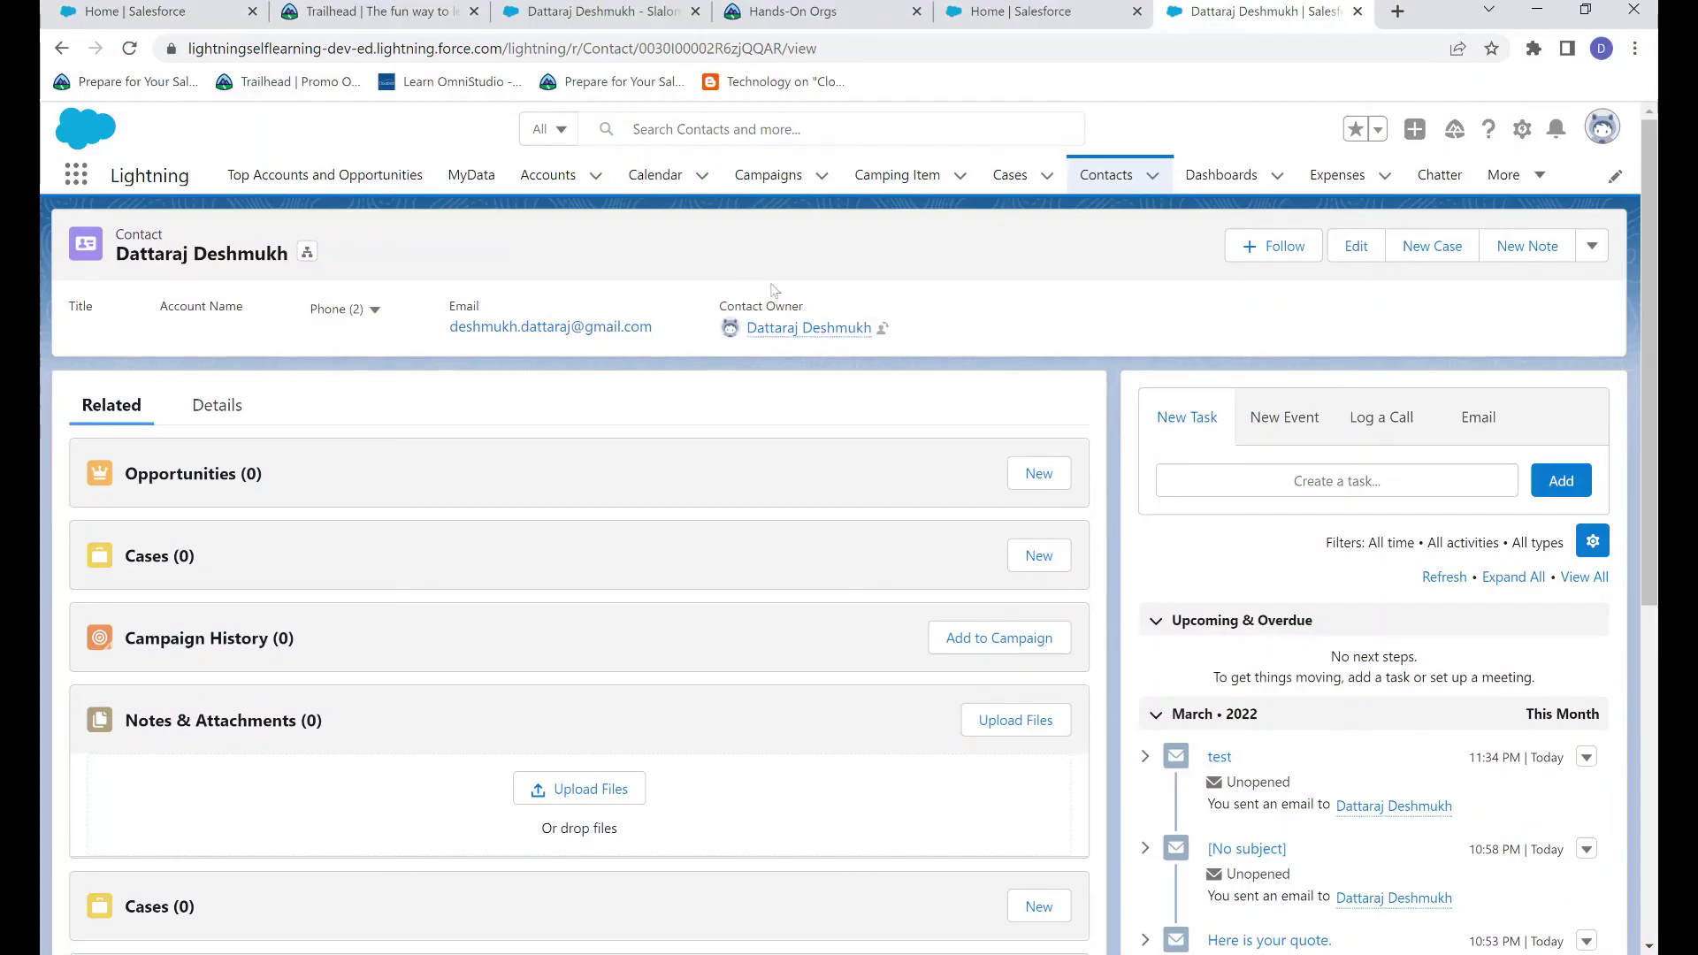
click(1602, 129)
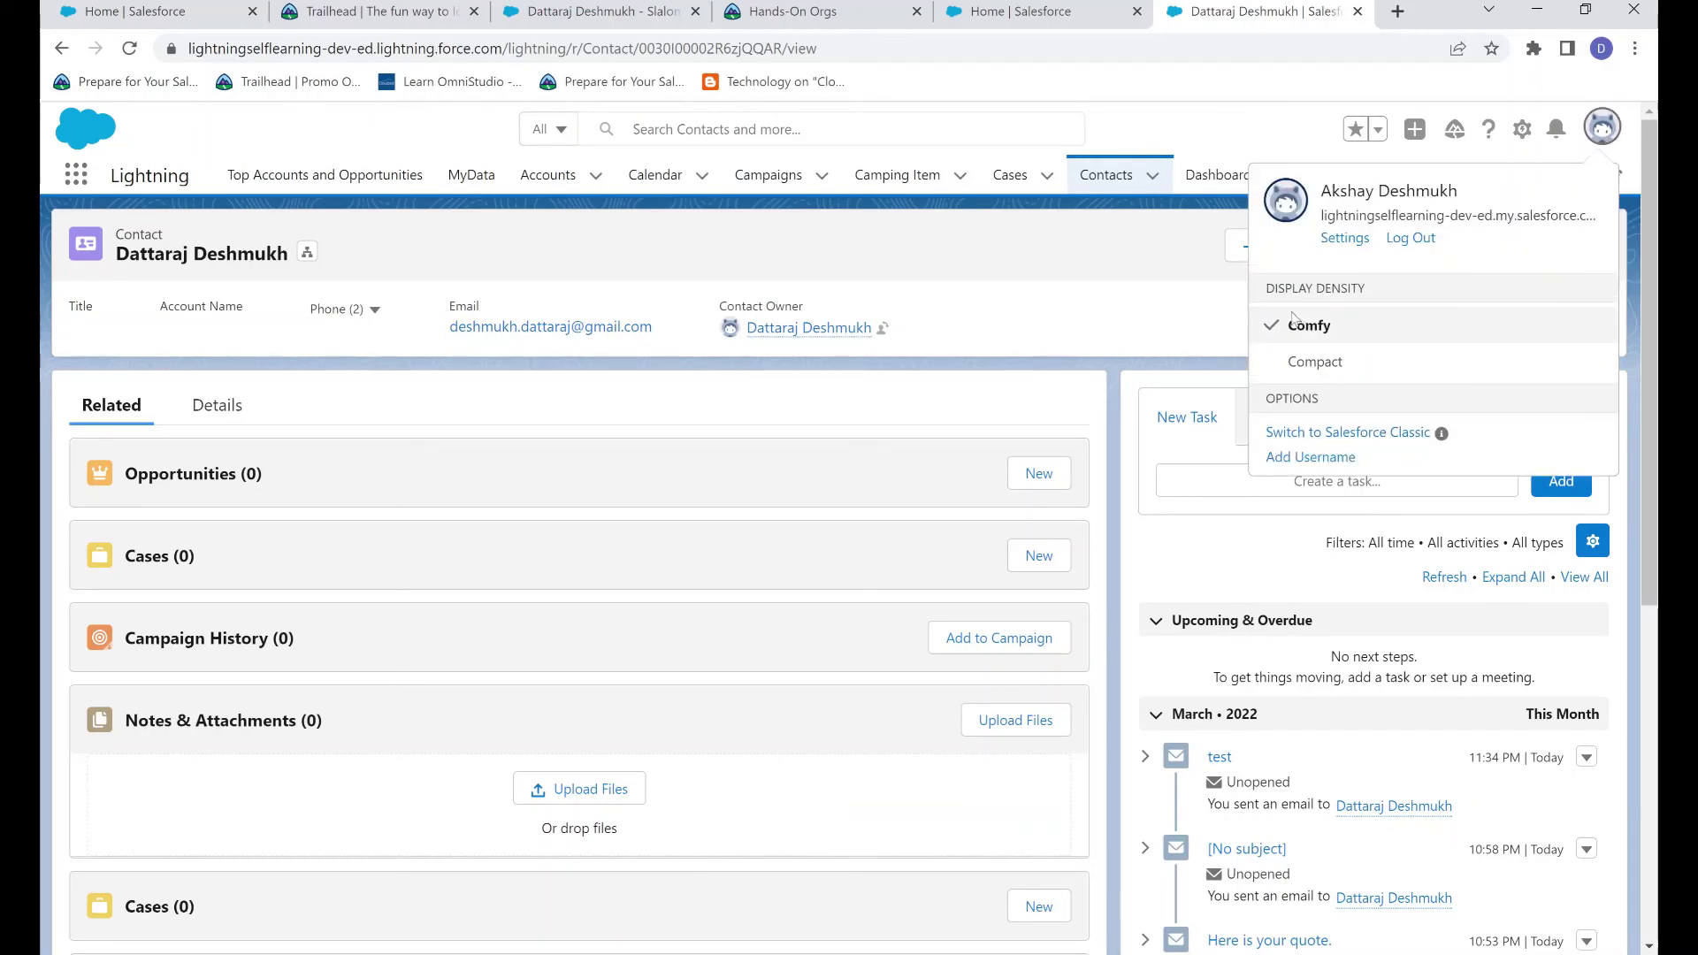
click(1115, 313)
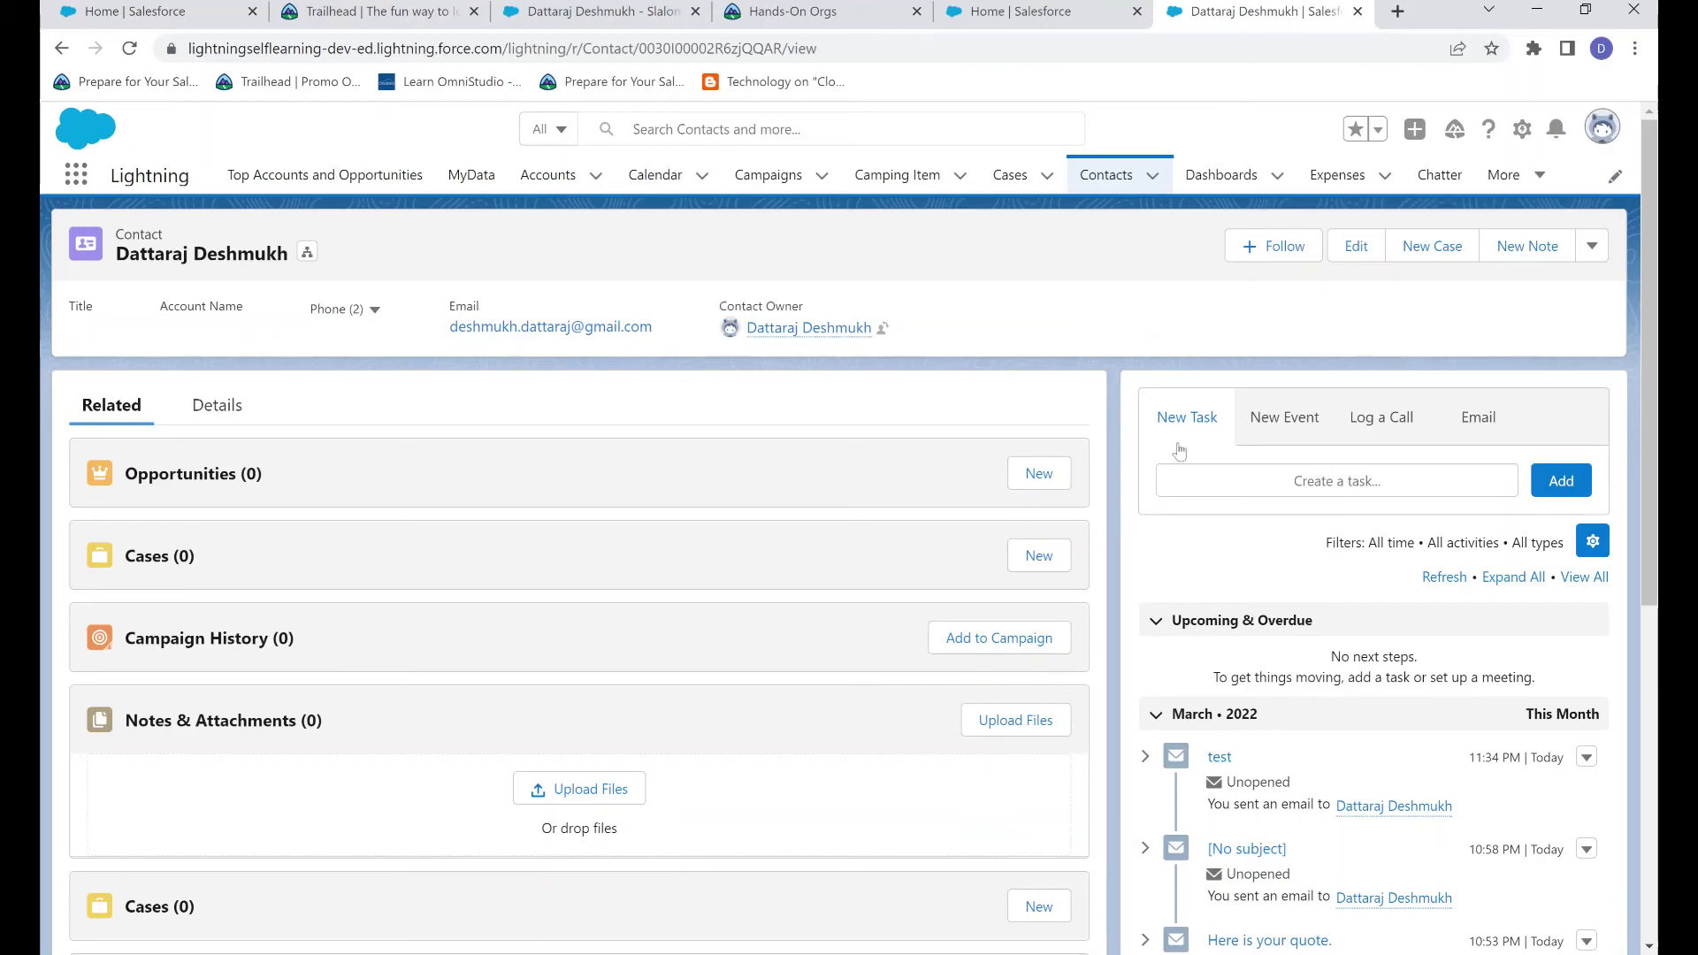
click(1508, 429)
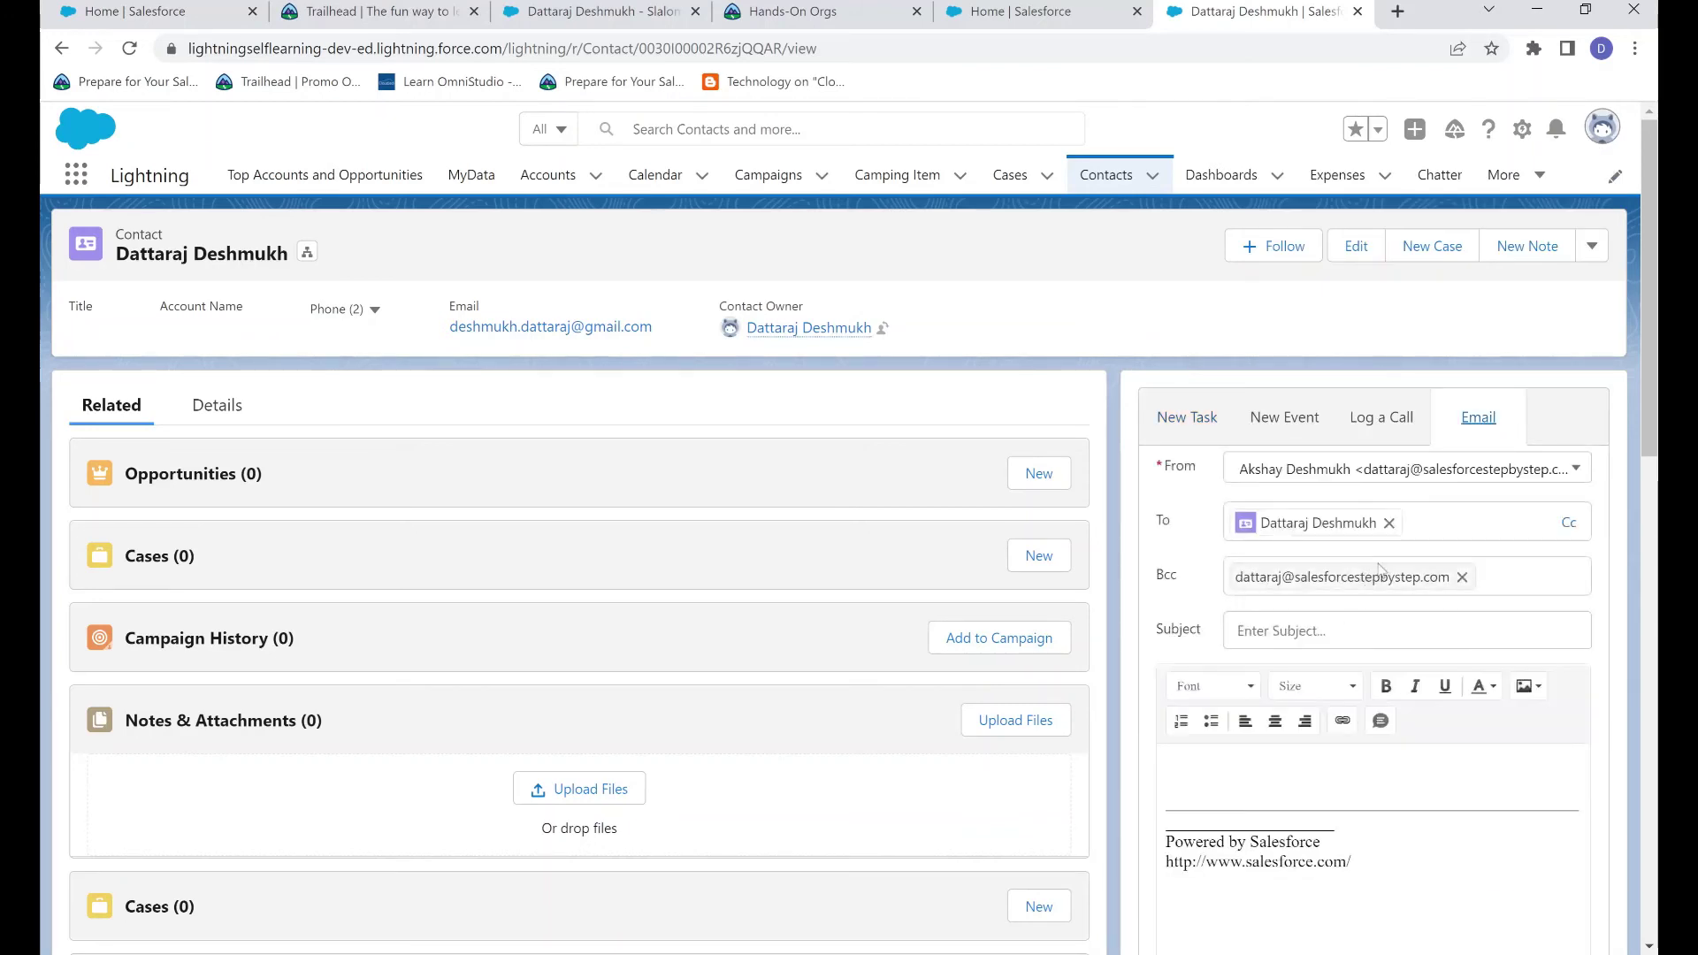
click(1462, 577)
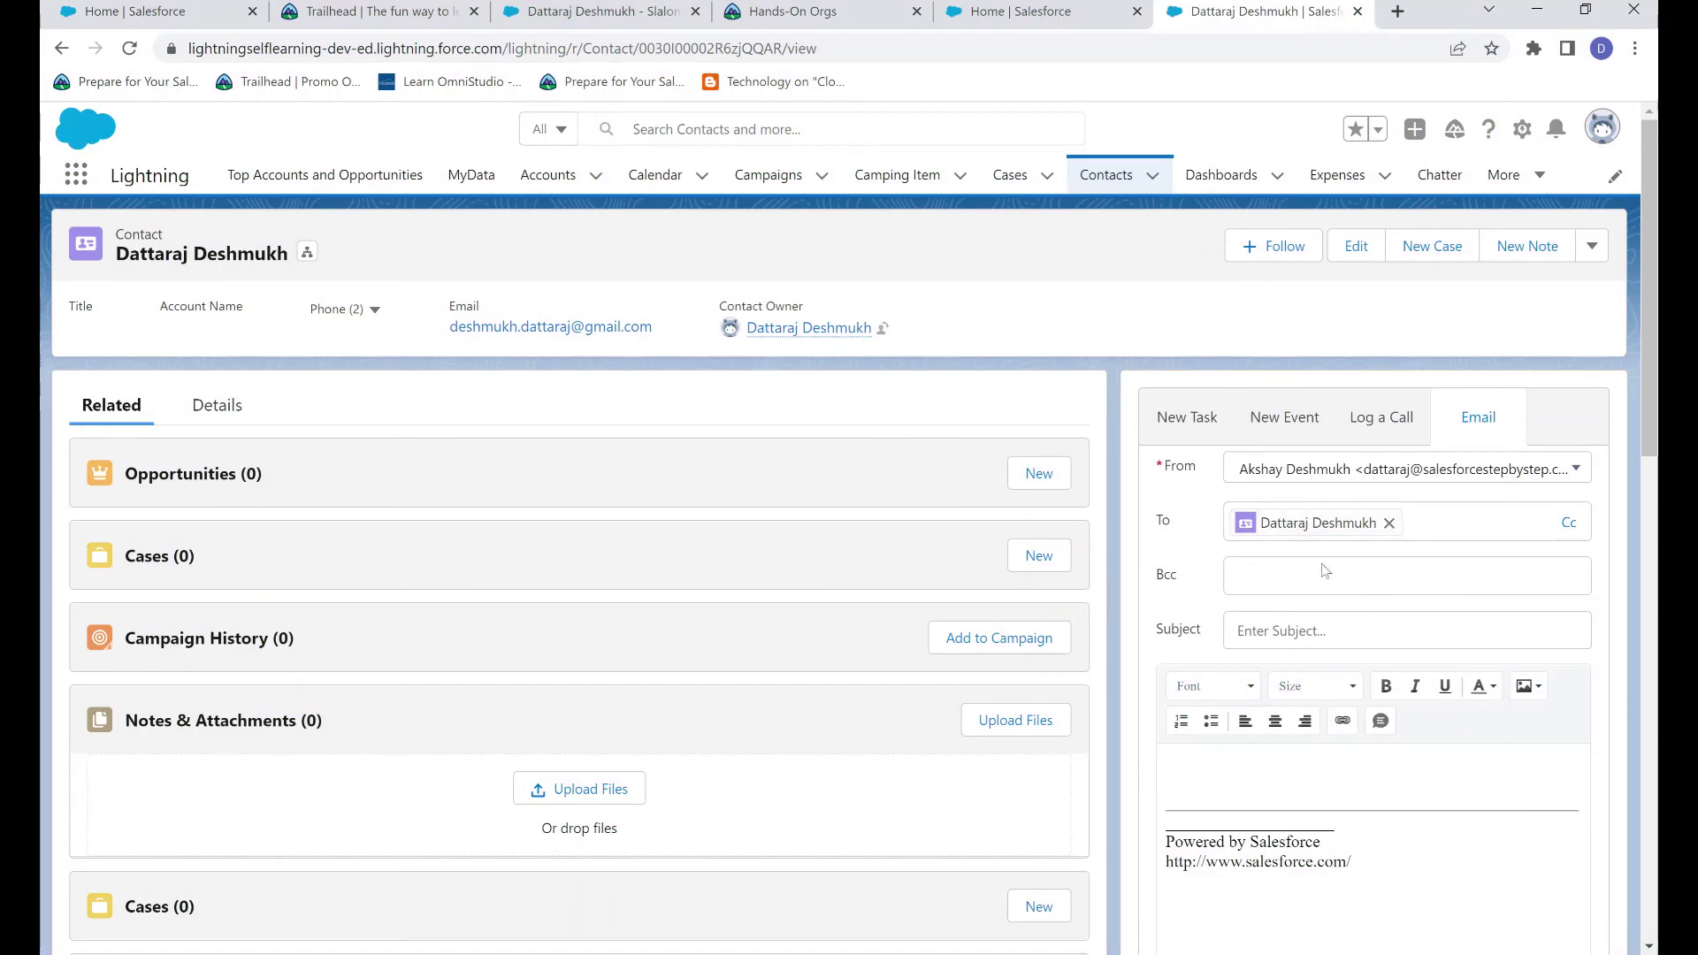
click(1365, 868)
key(ctrl+a)
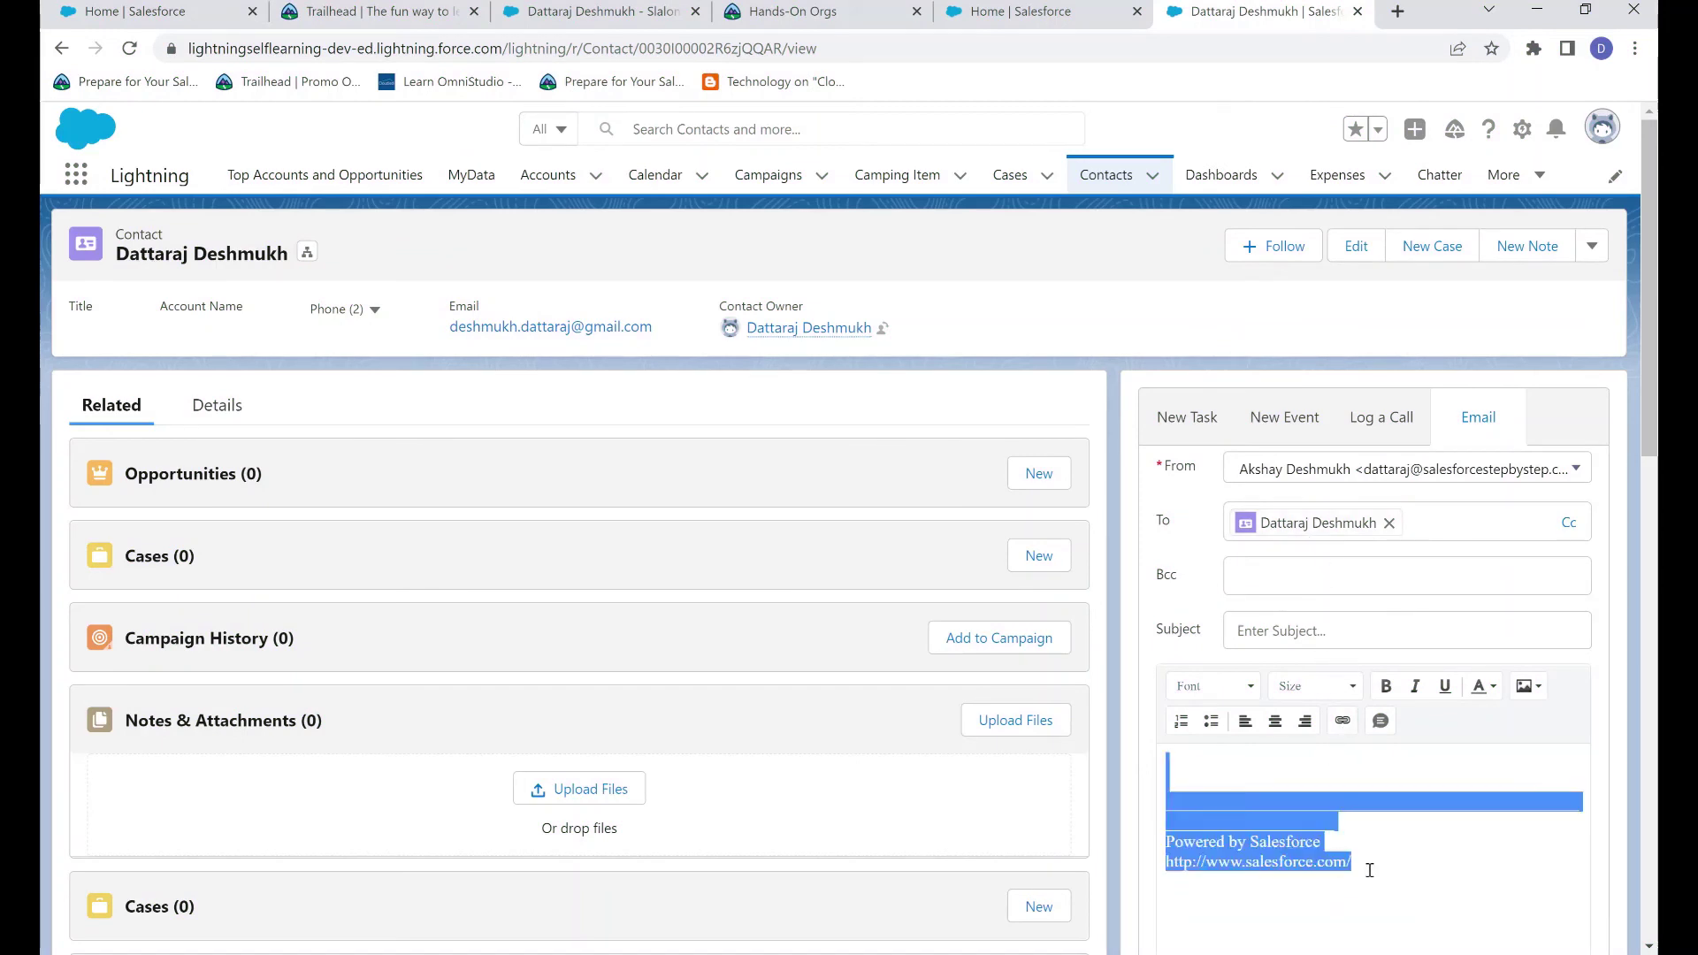
key(Delete)
Enter subject 'Here is your quote' and a short greeting body signed 'Regards, Business Development Team'
click(1287, 633)
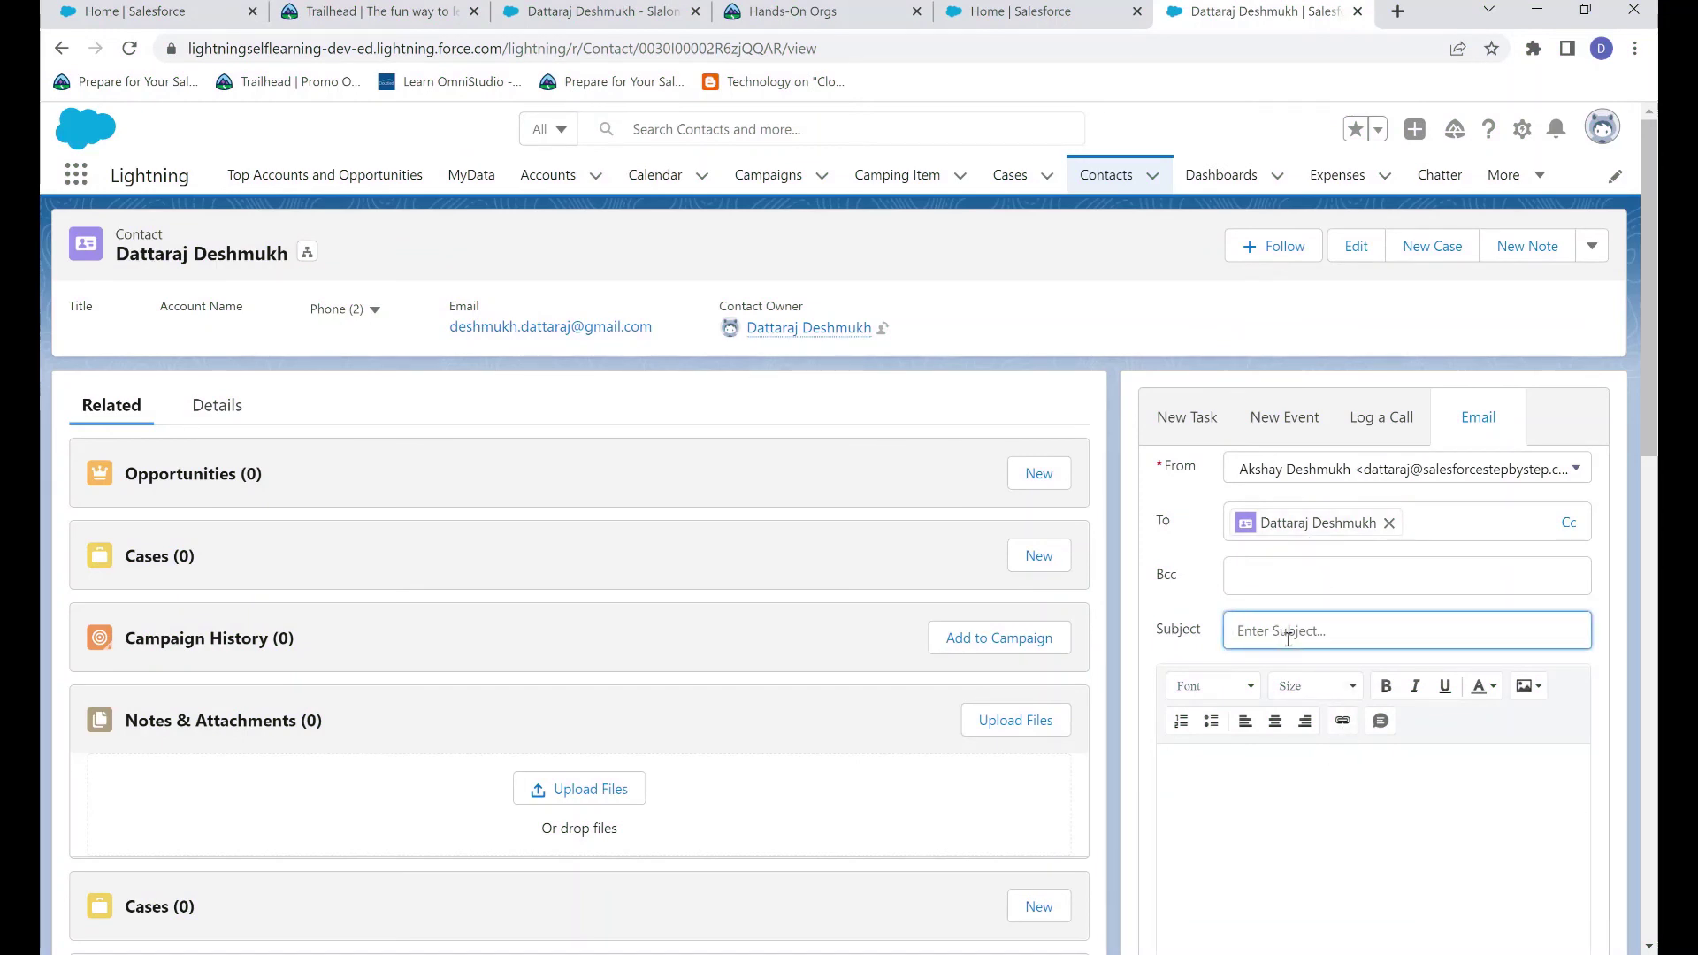
text(Here is your quote)
key(Tab)
text(Hello Da)
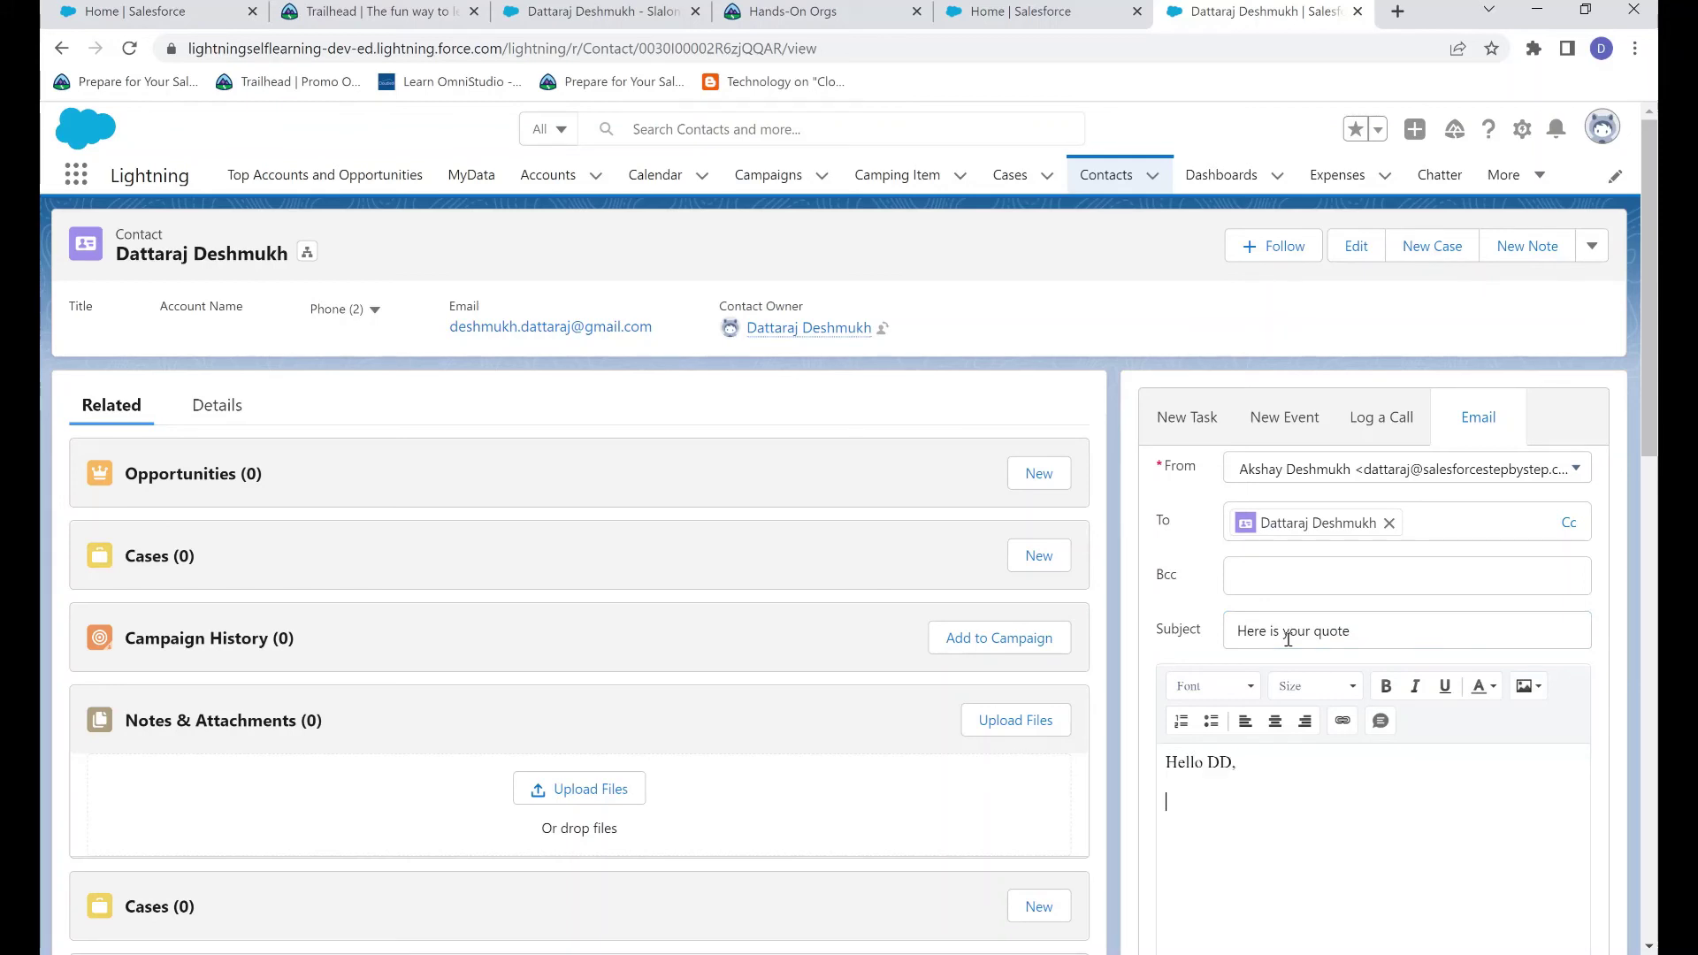
text(Here is your quote)
key(Return)
text(THank)
key(BackSpace)
key(BackSpace)
key(BackSpace)
key(BackSpace)
text(Regards)
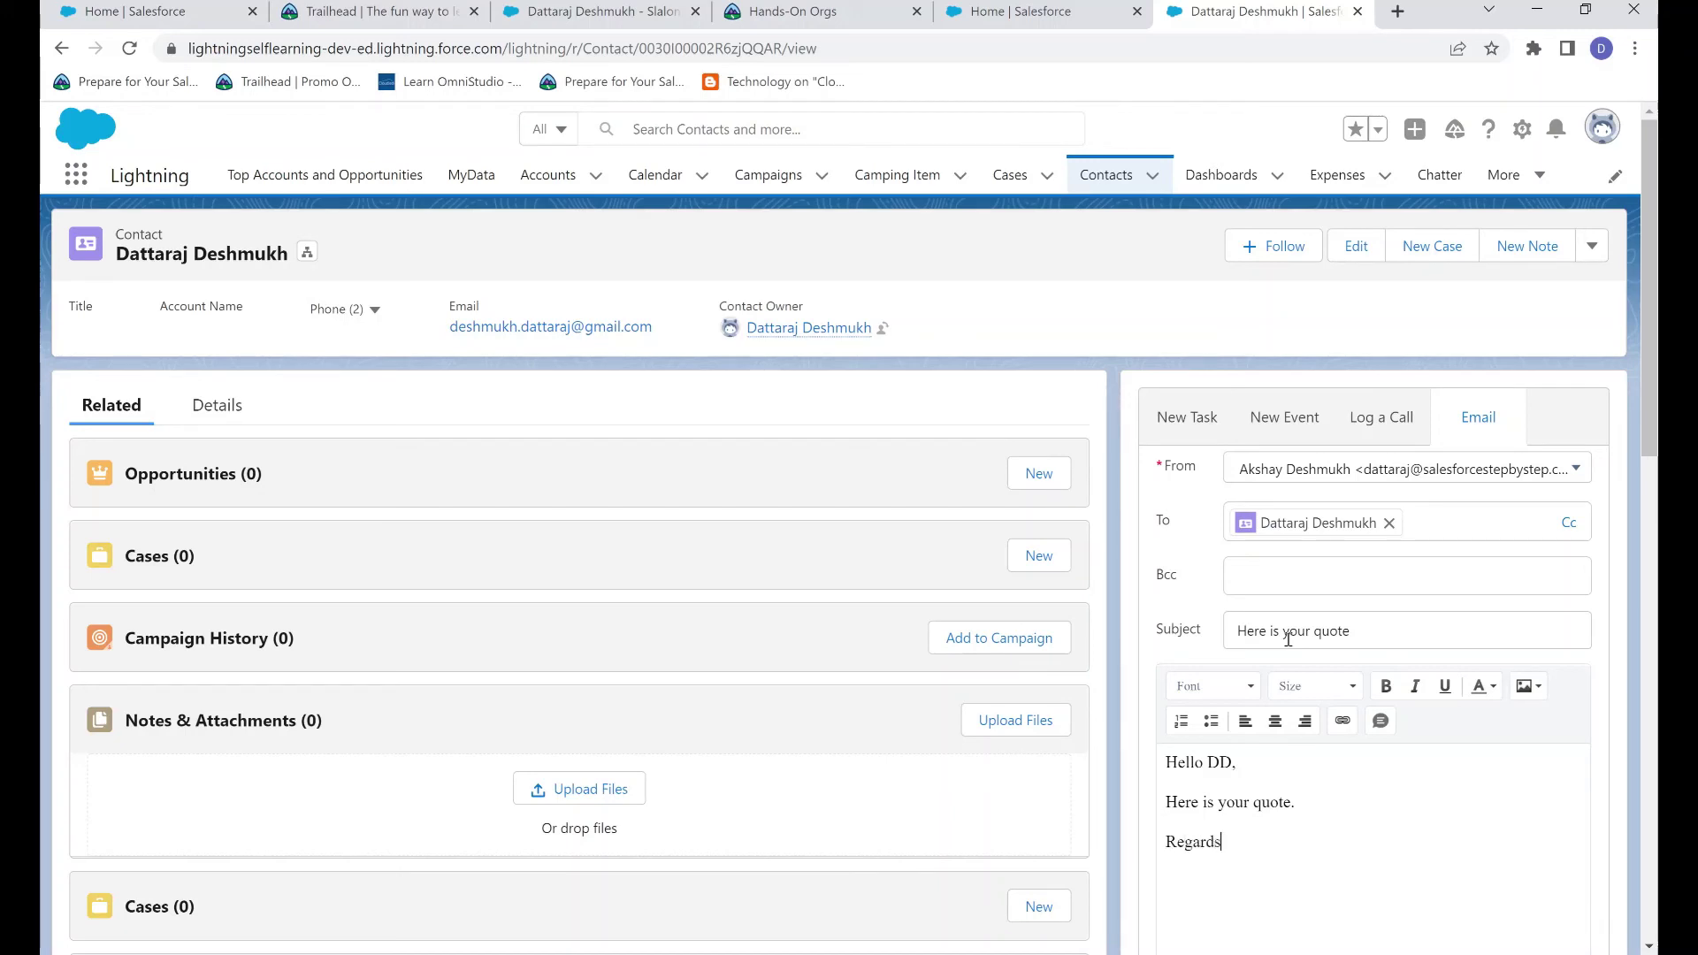
text(, Business Development Team.)
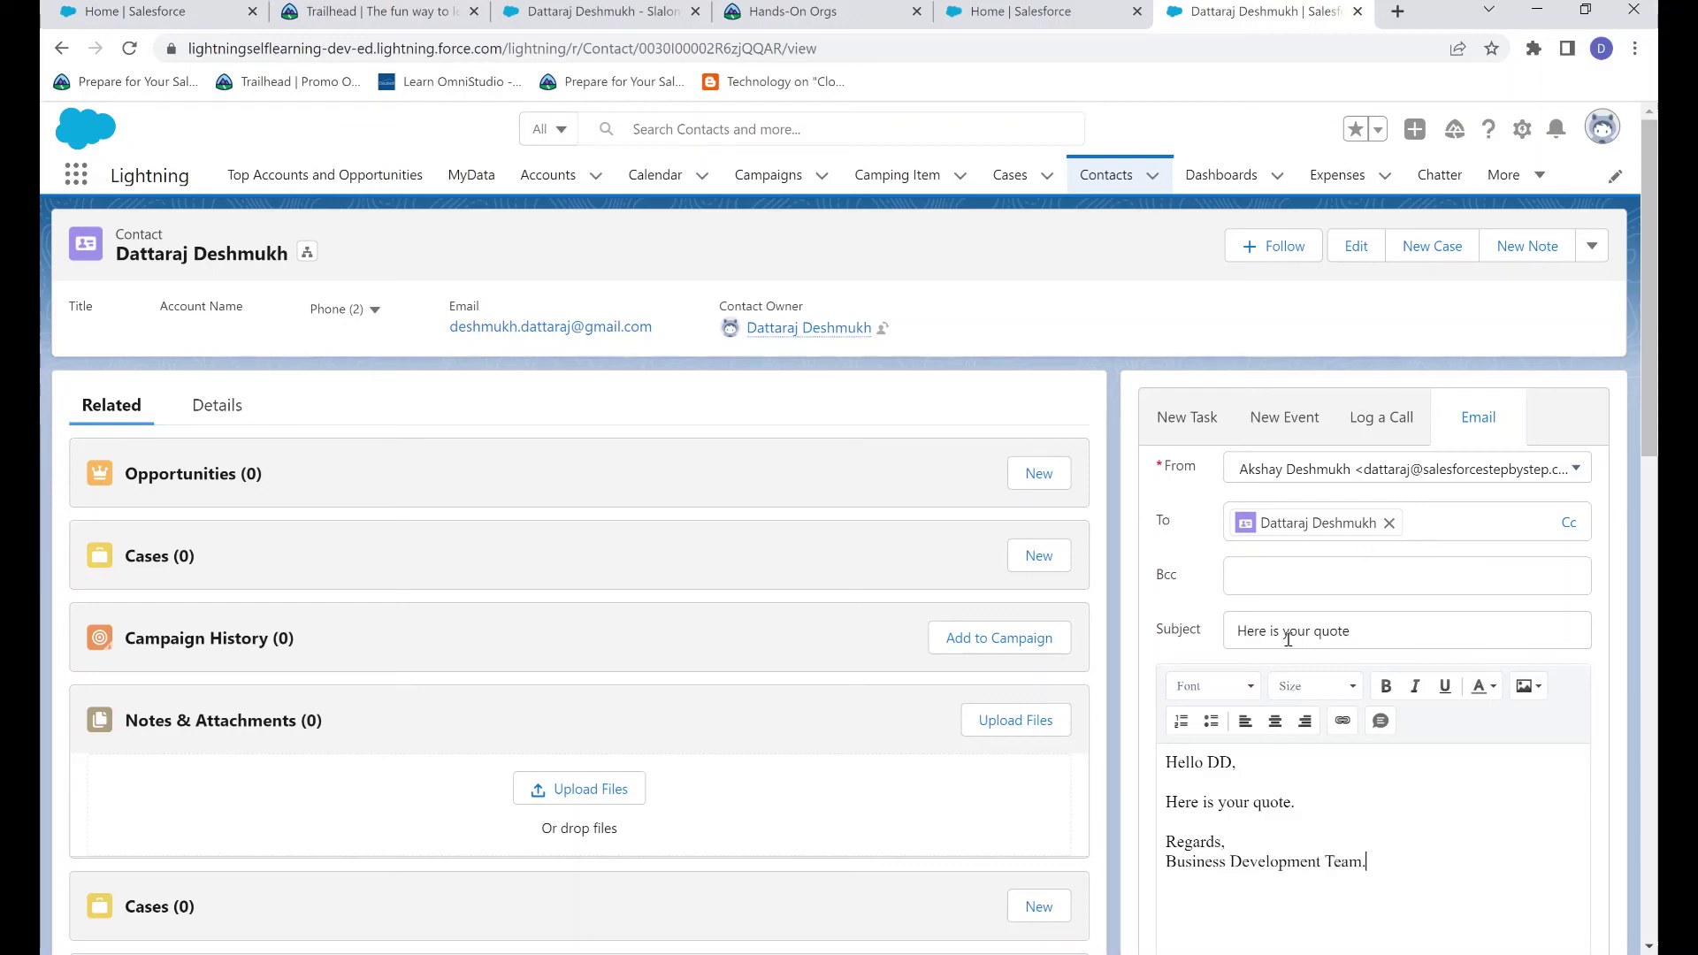
Send the email and dismiss the 'Email sent.' confirmation
scroll(1415, 752, down, 2)
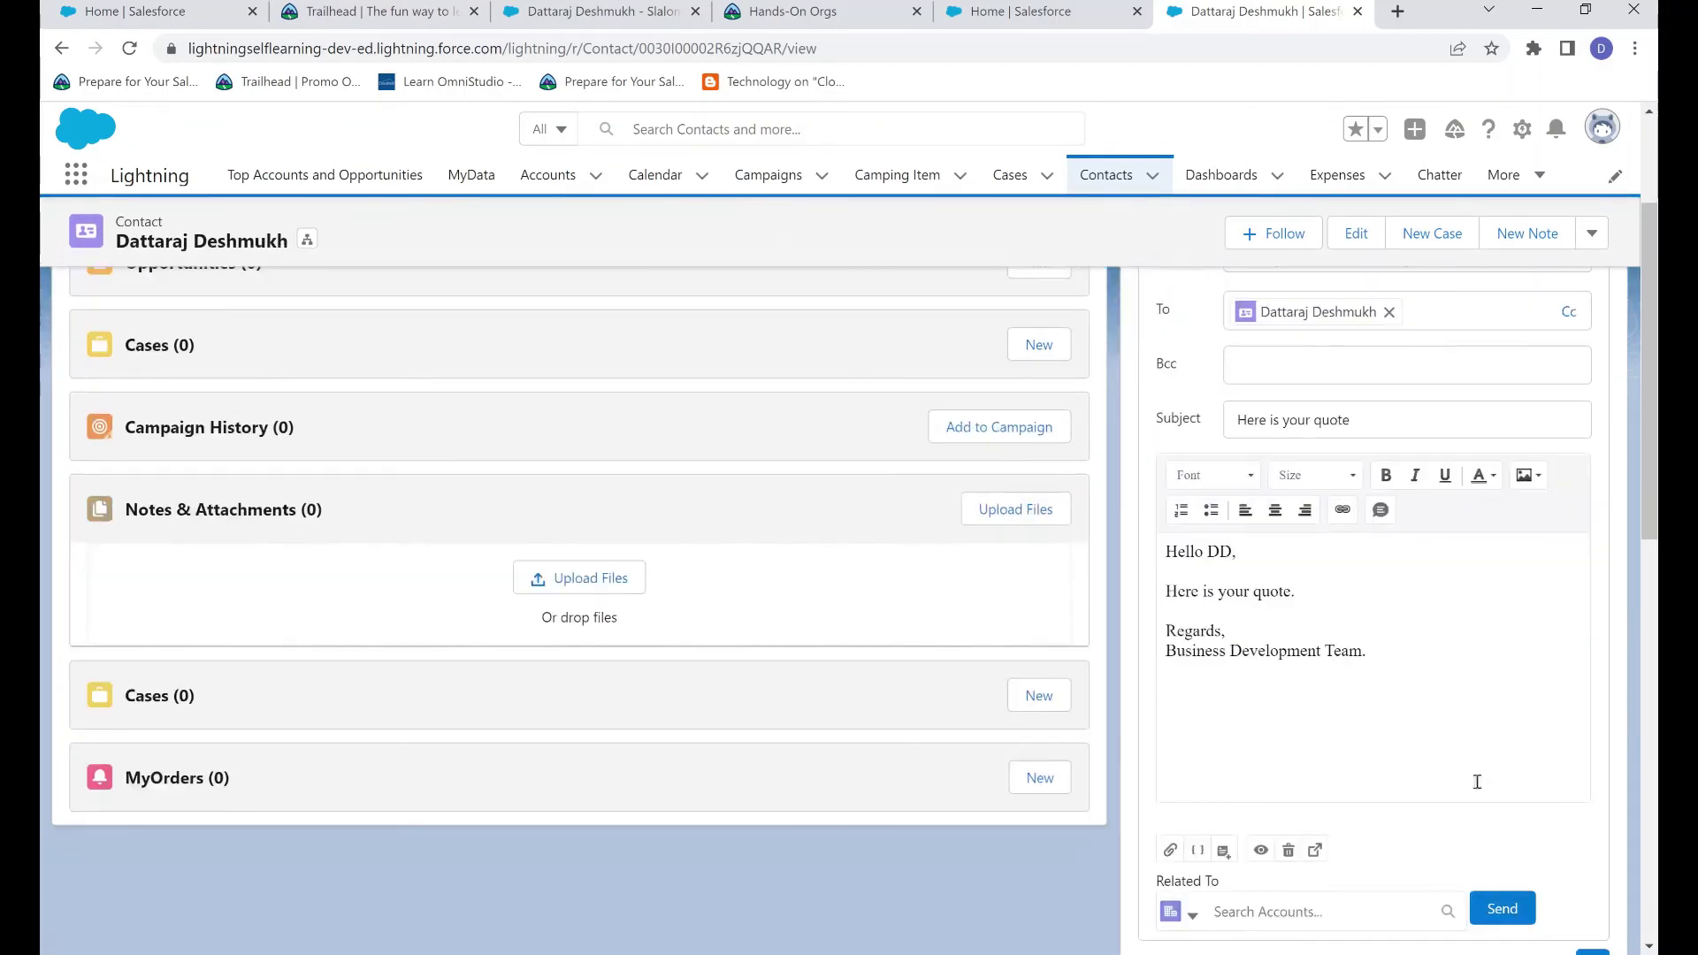
click(1503, 910)
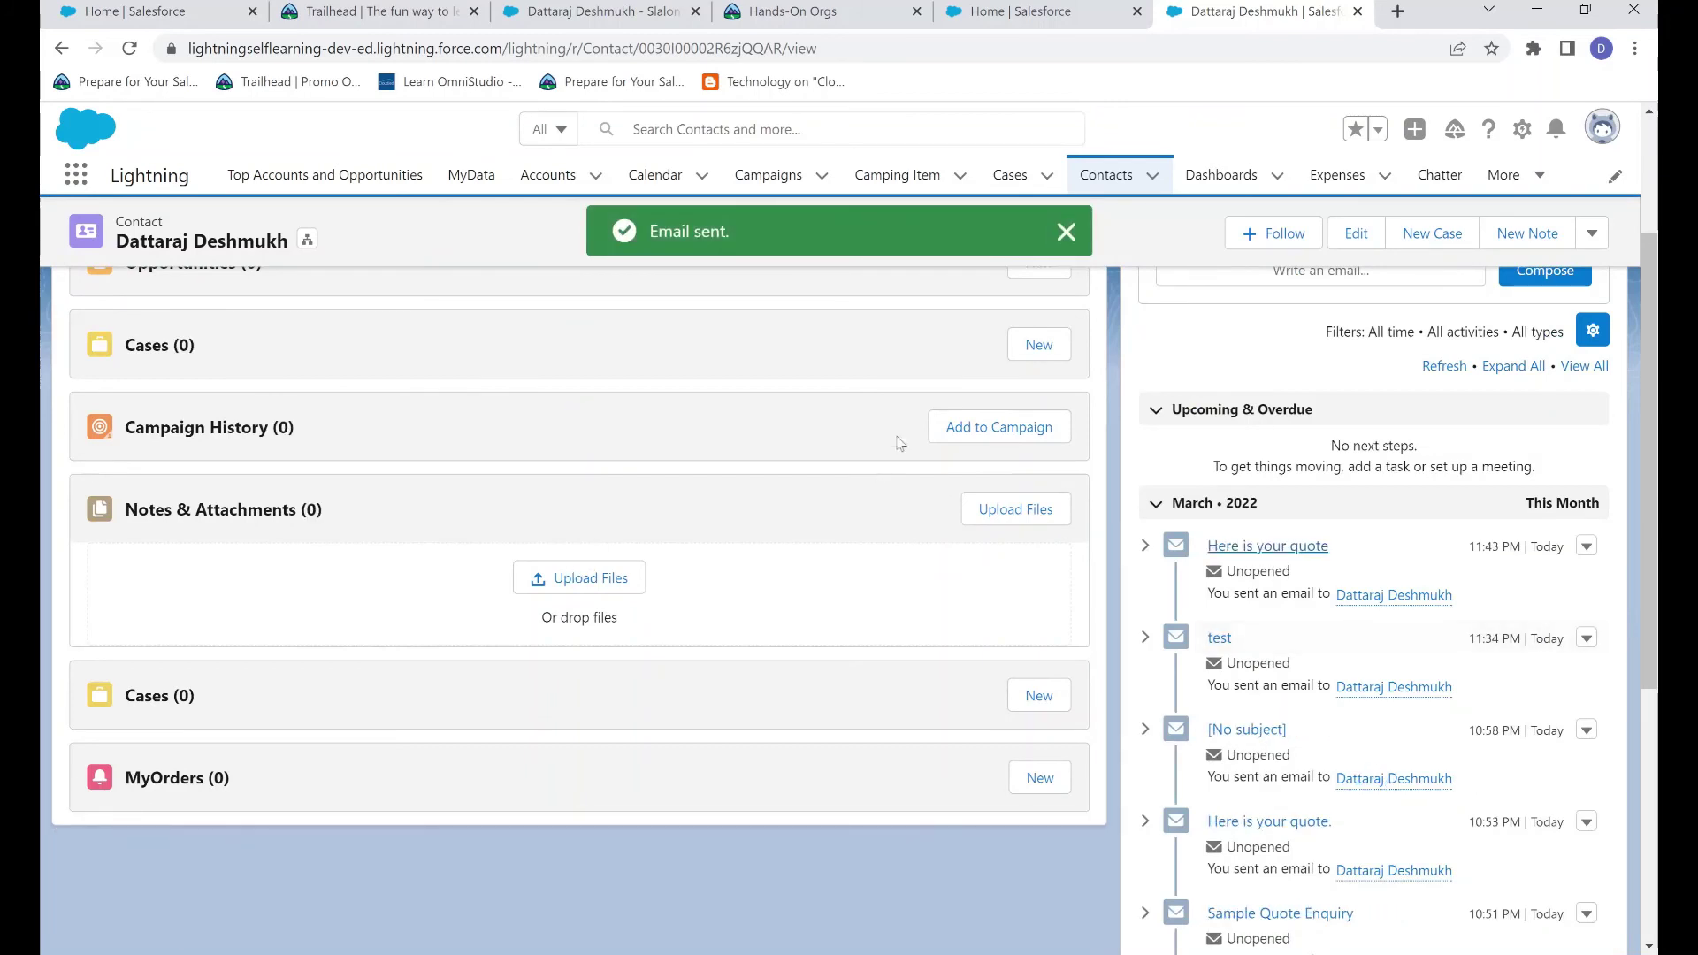
scroll(1172, 485, up, 2)
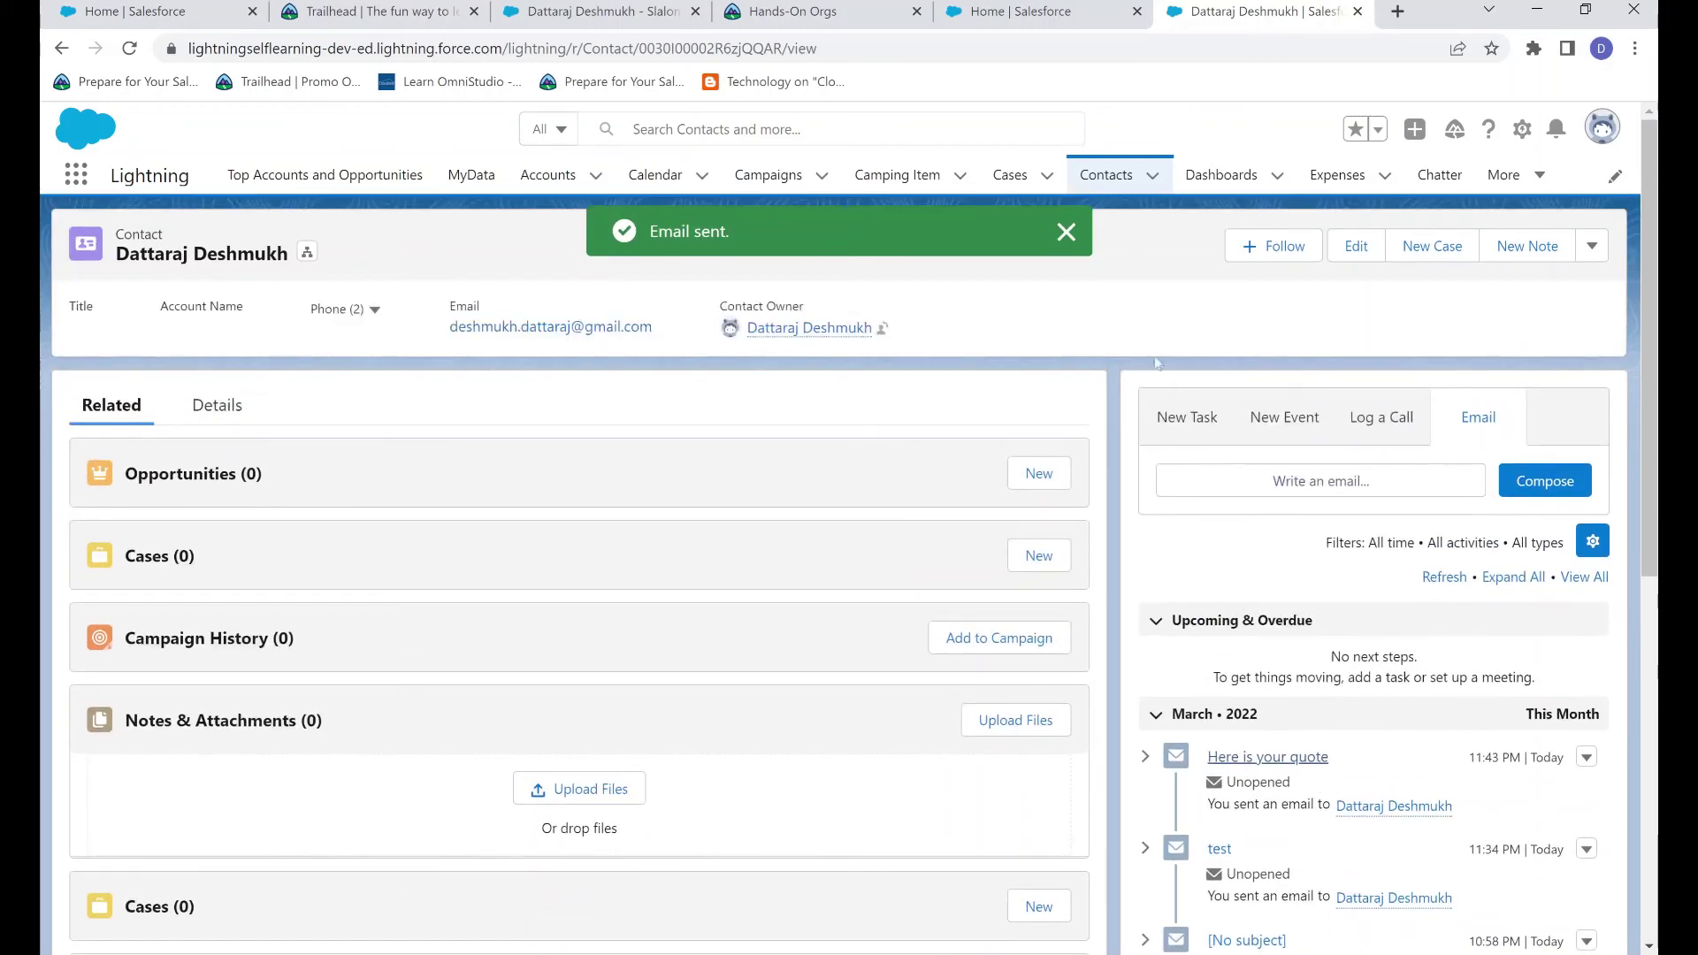
click(1065, 231)
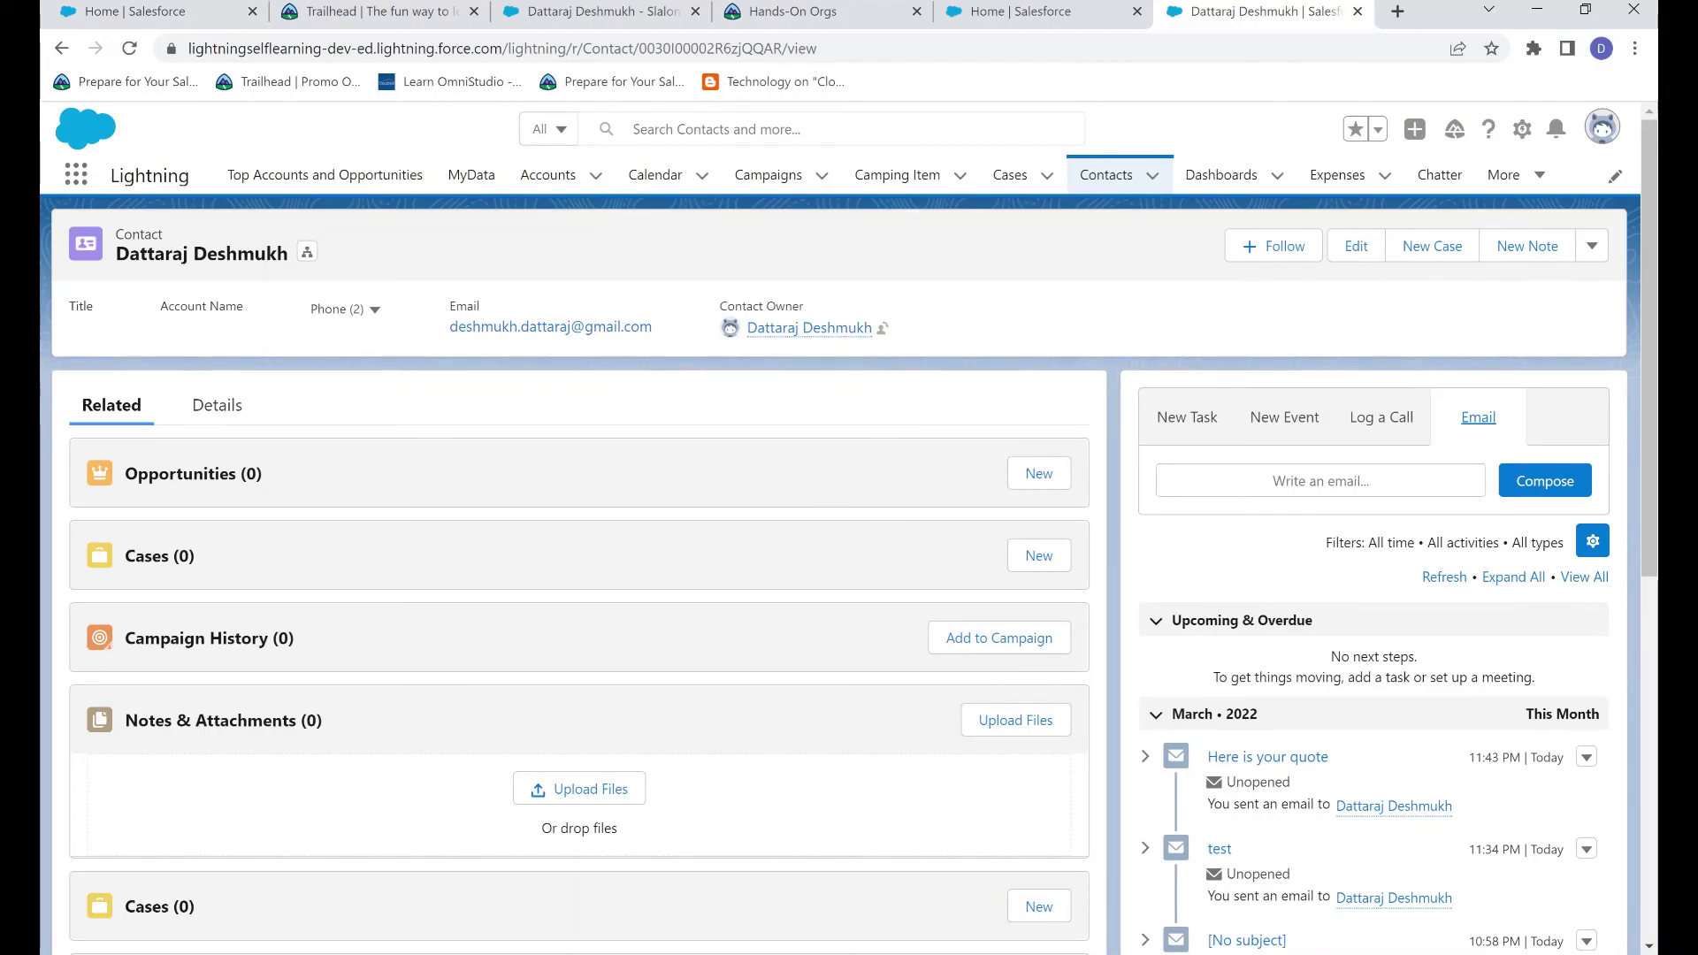
Bring up the received 'Here is your quote' email in Gmail and highlight the sender's name
key(alt+Tab)
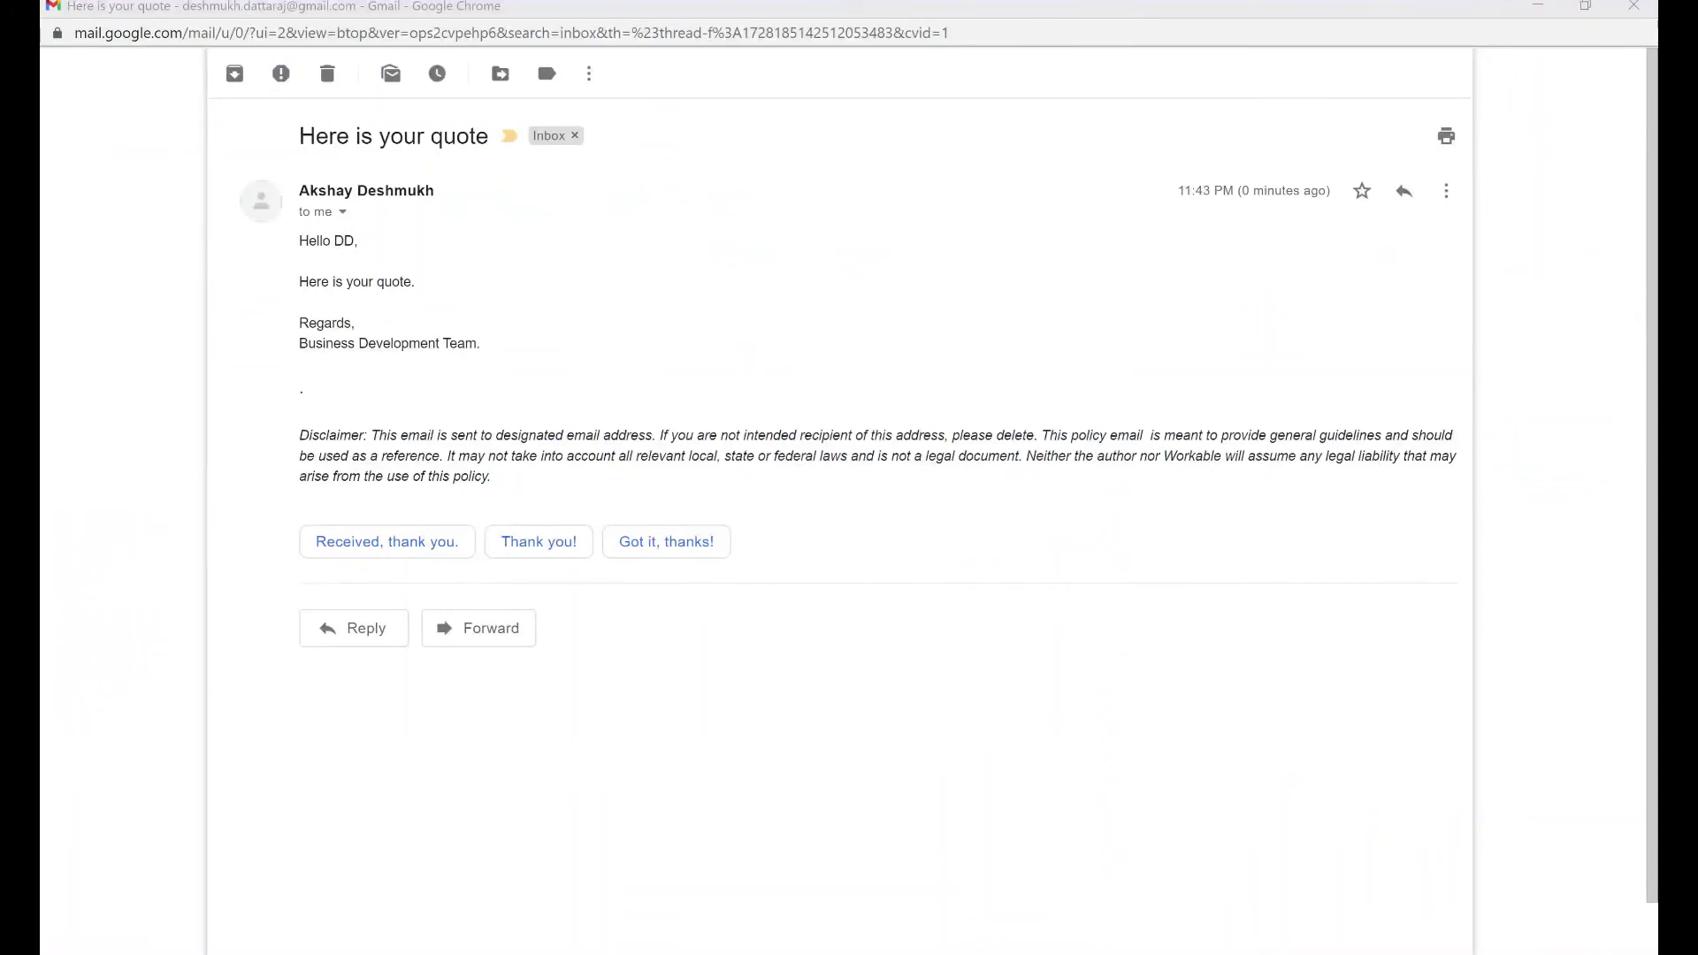
click(883, 583)
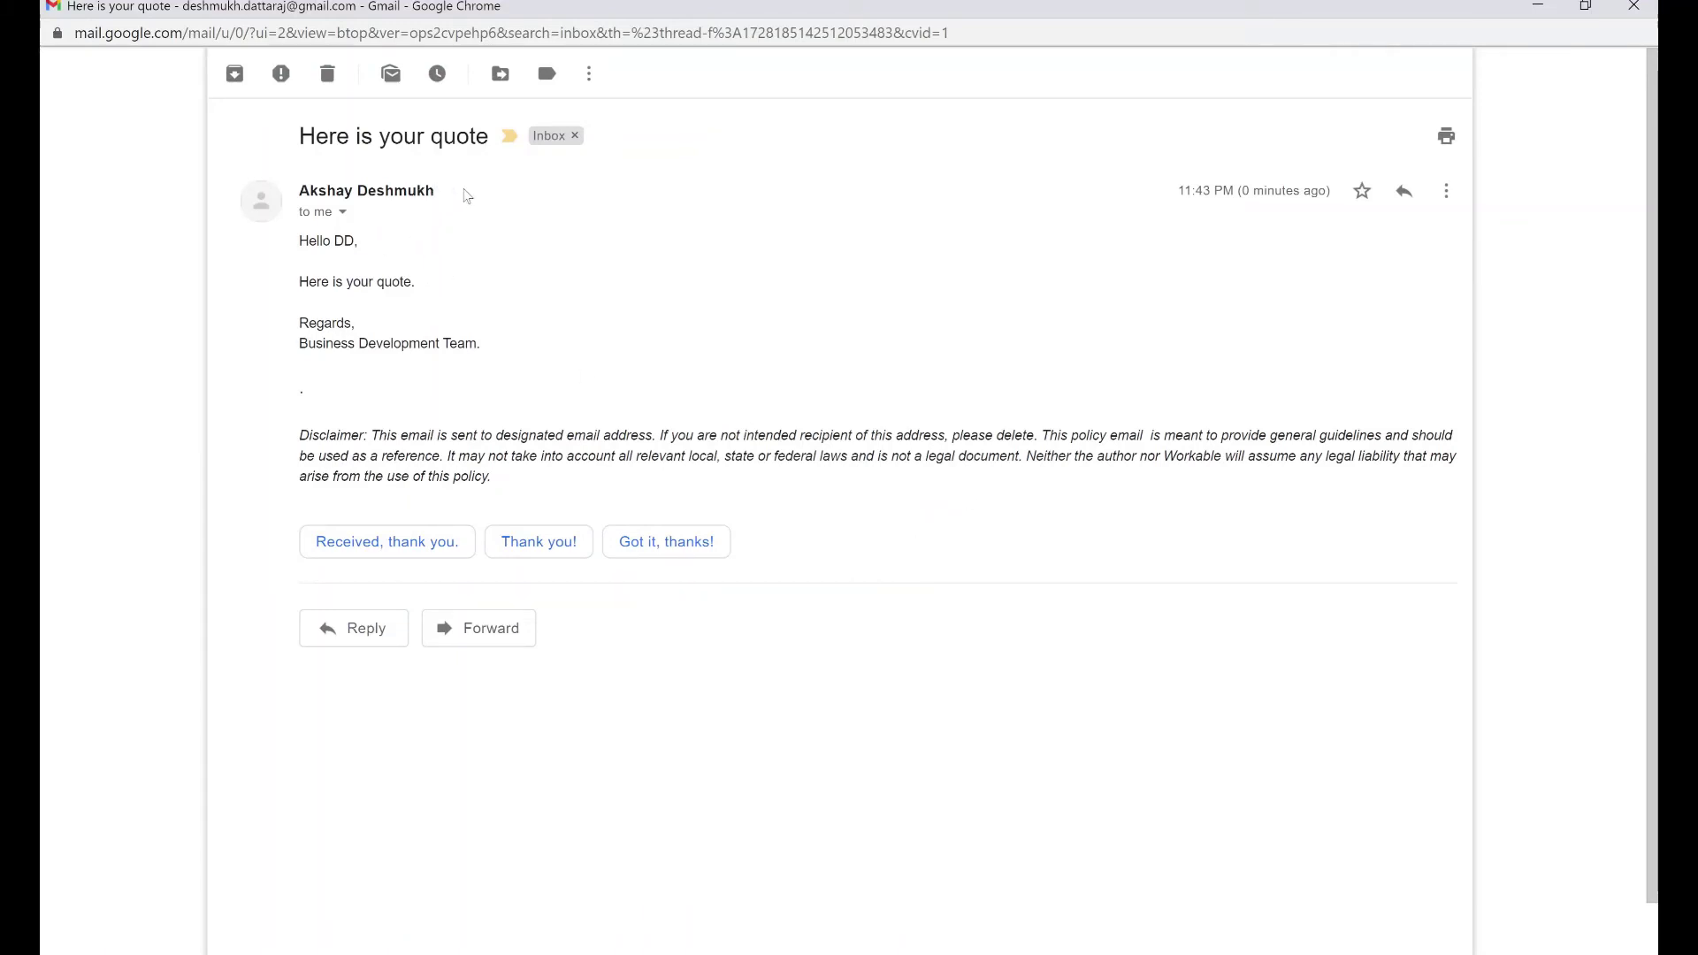
triple_click(588, 188)
click(535, 201)
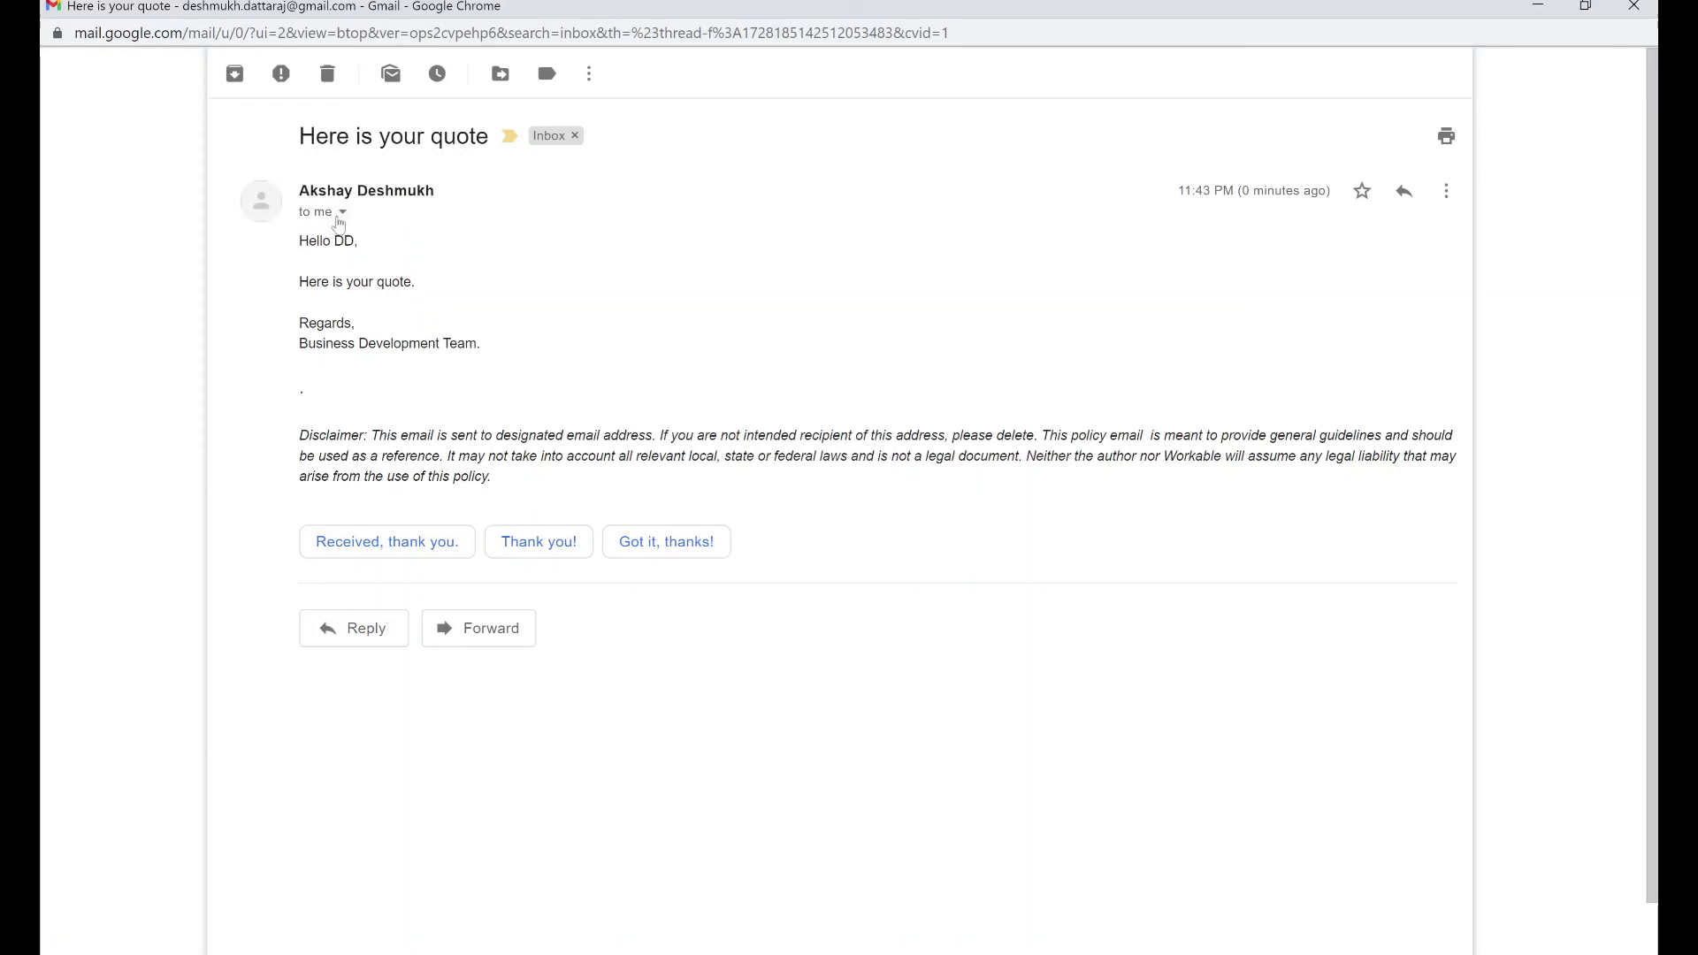
Expand the sender details and highlight the from address and the salesforcestepbystep.com mailed-by and signed-by domains
click(339, 214)
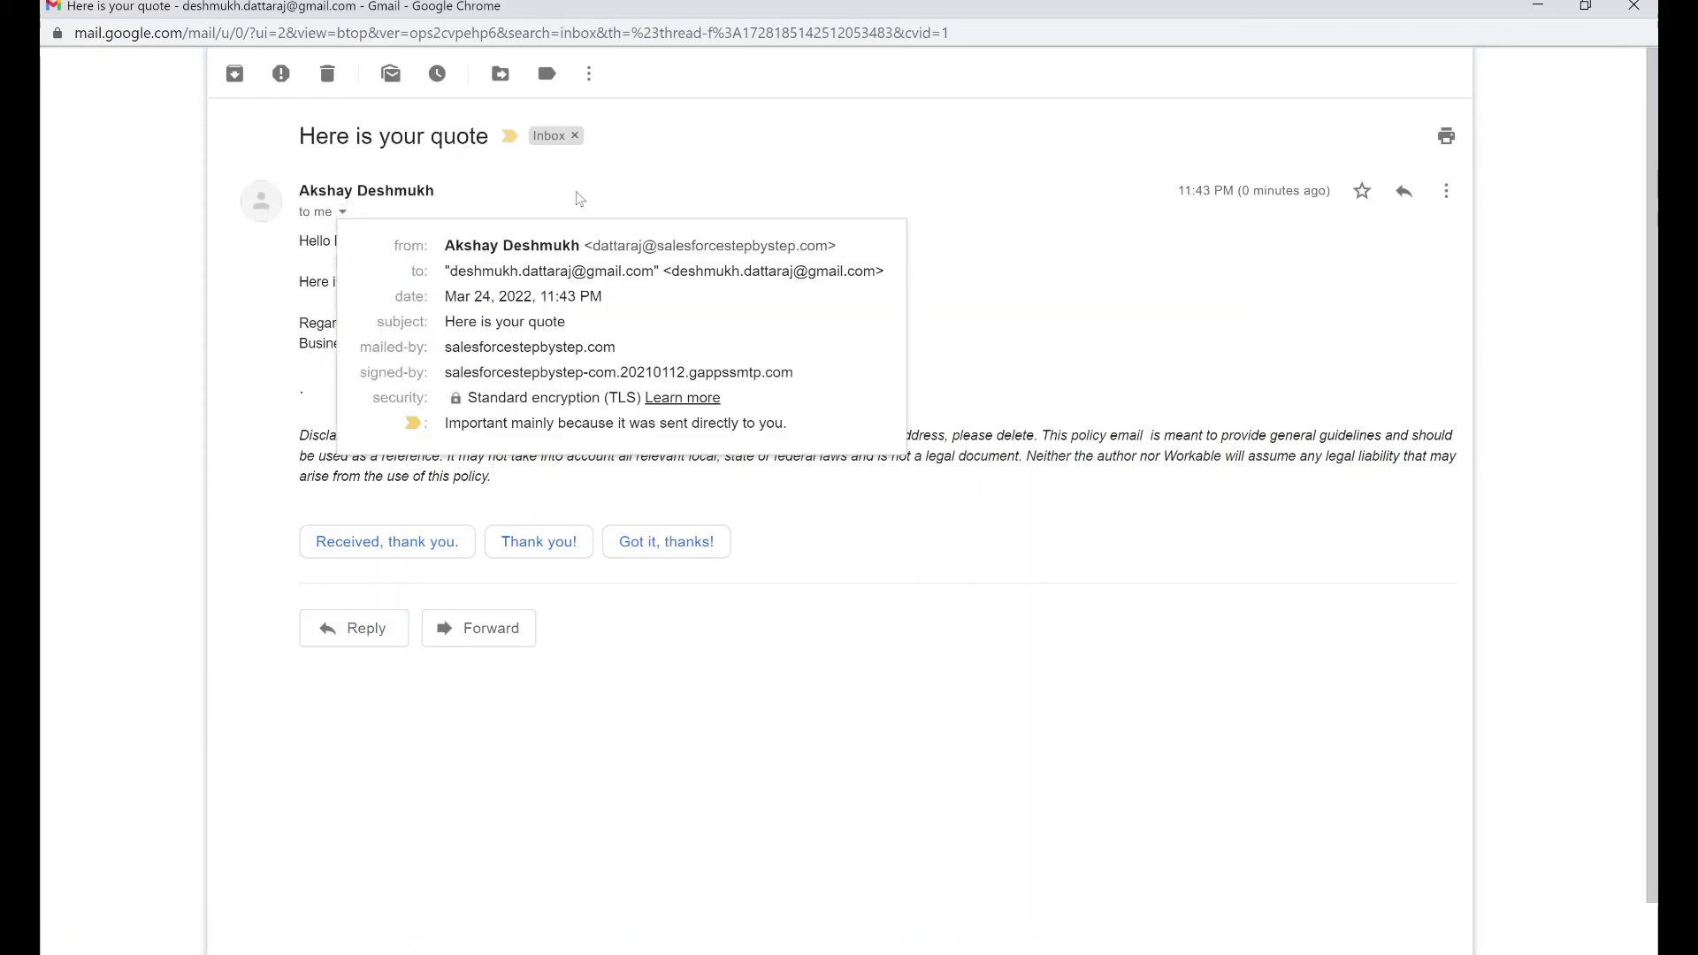
drag(595, 250, 828, 247)
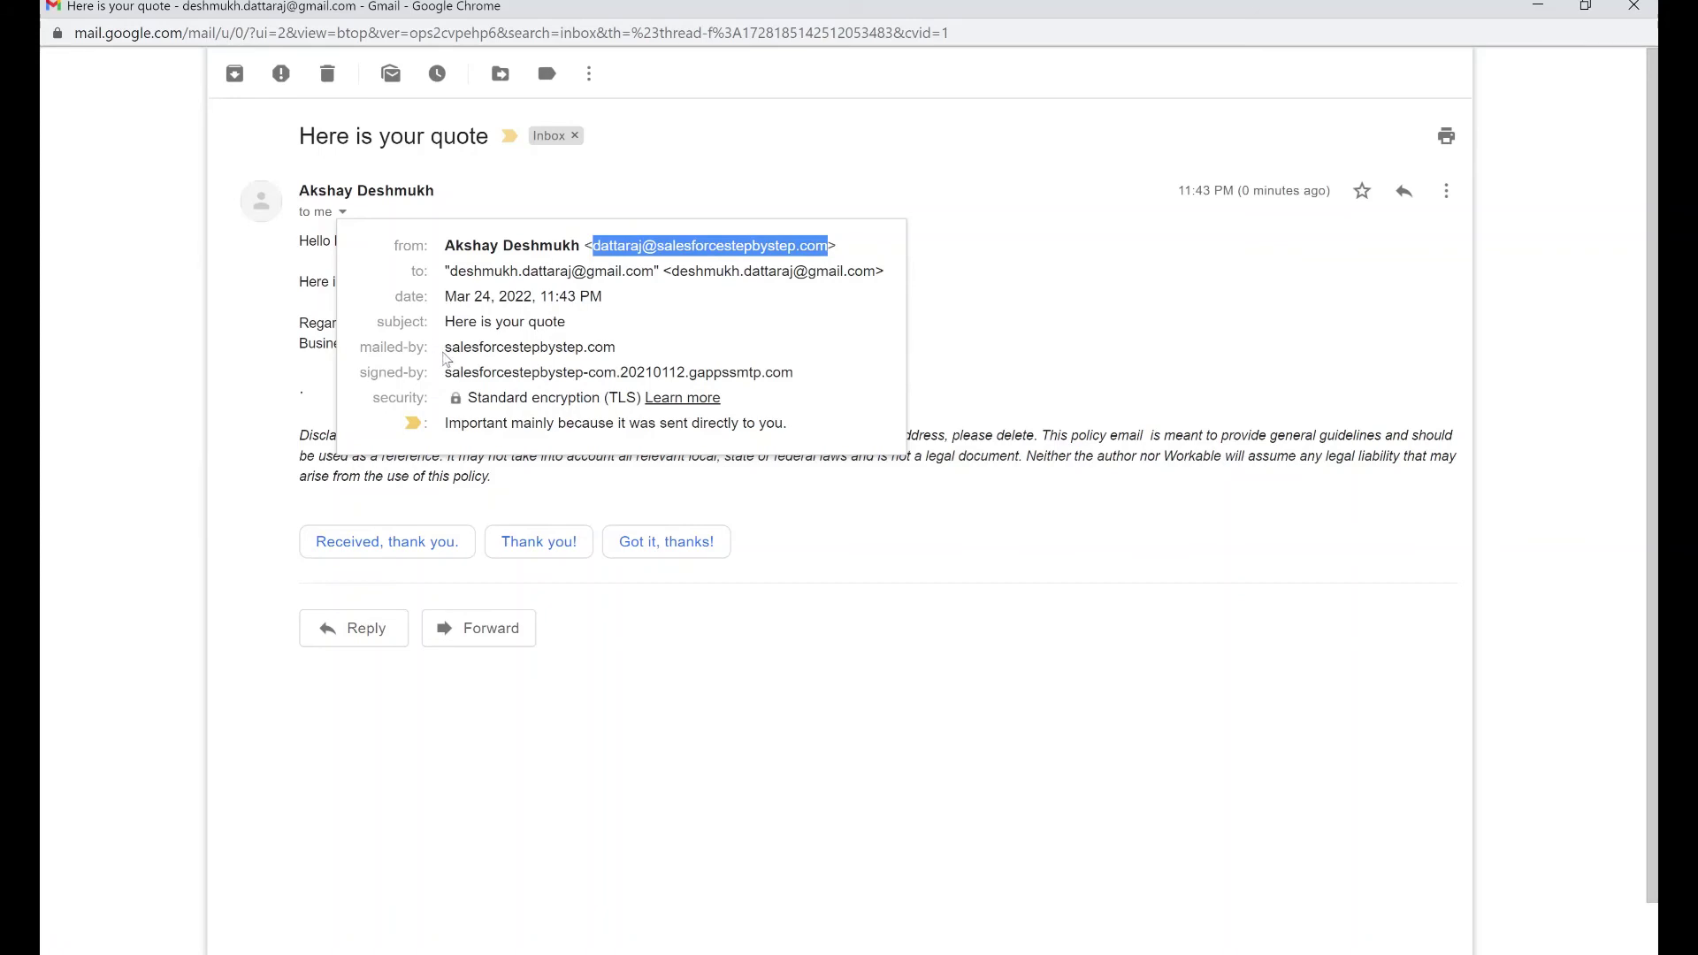
drag(445, 346, 656, 354)
click(656, 353)
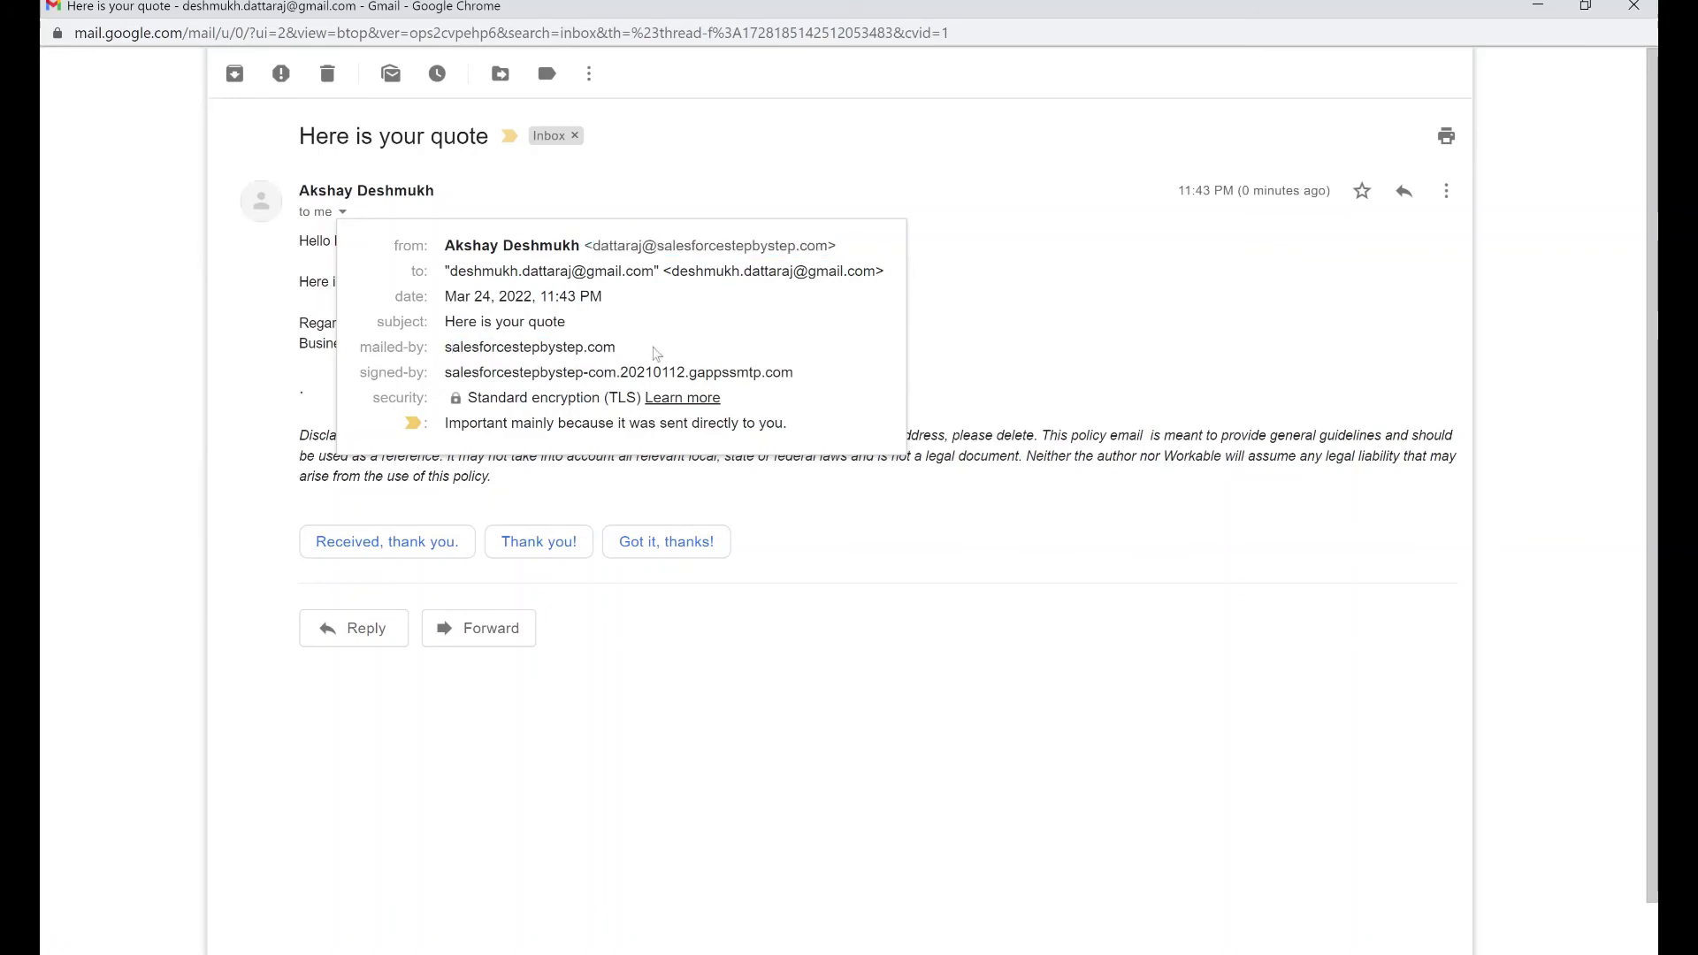
double_click(566, 346)
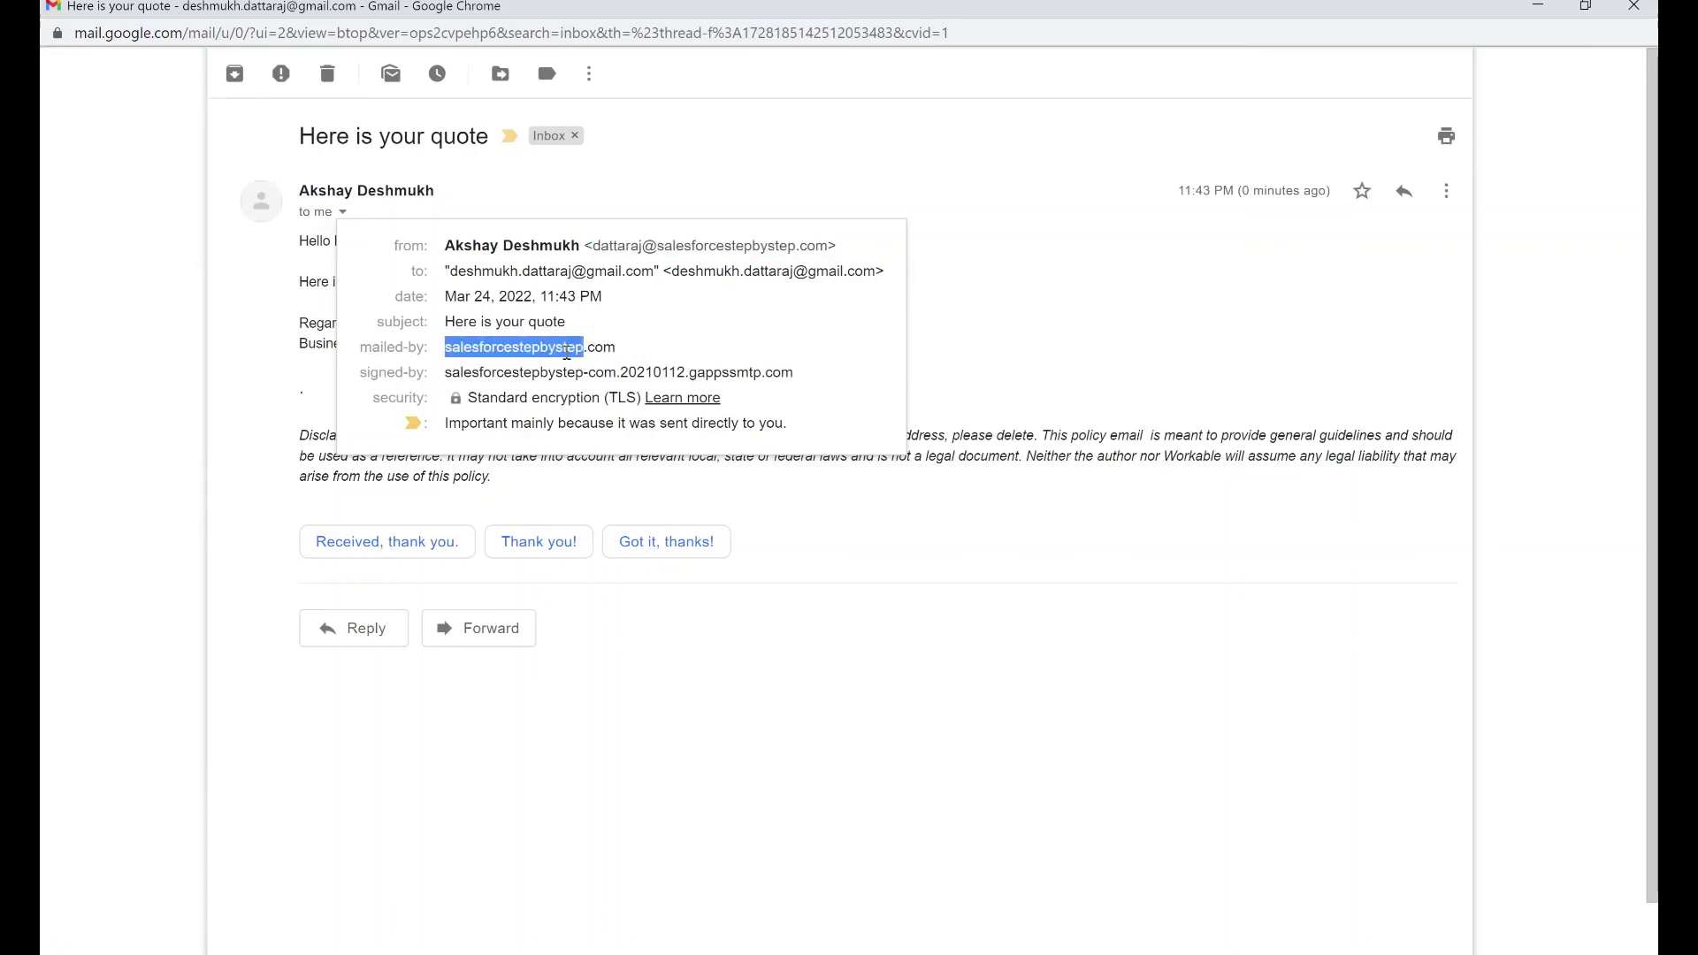
click(662, 346)
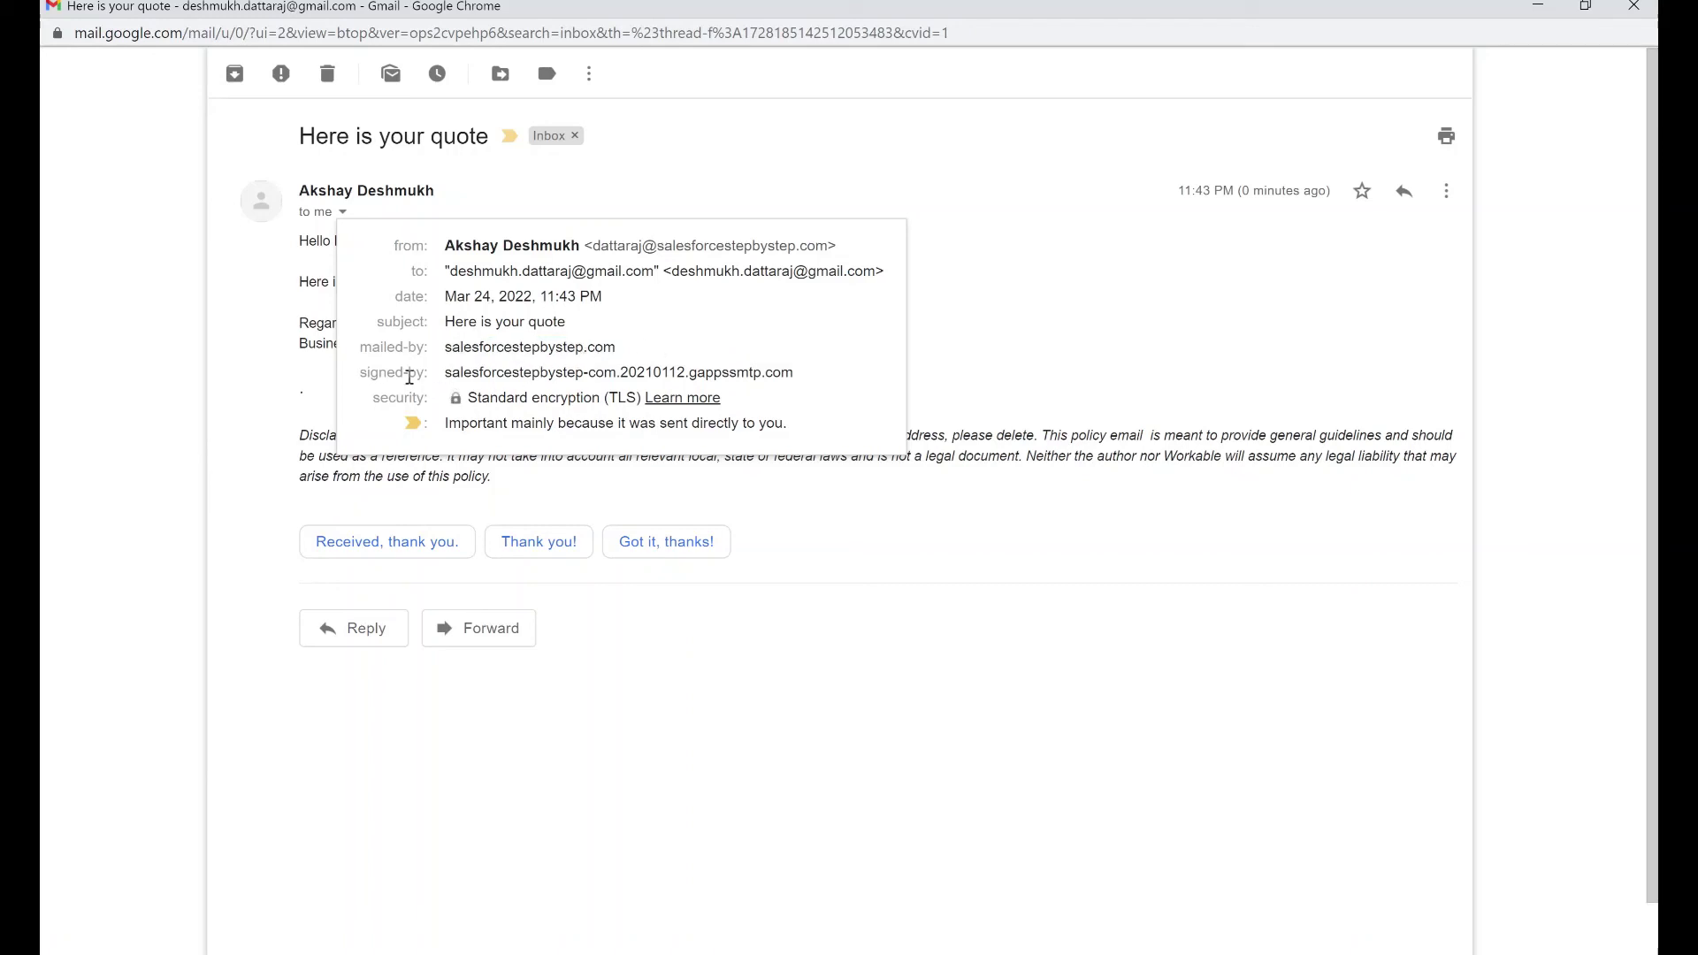
drag(452, 373, 583, 374)
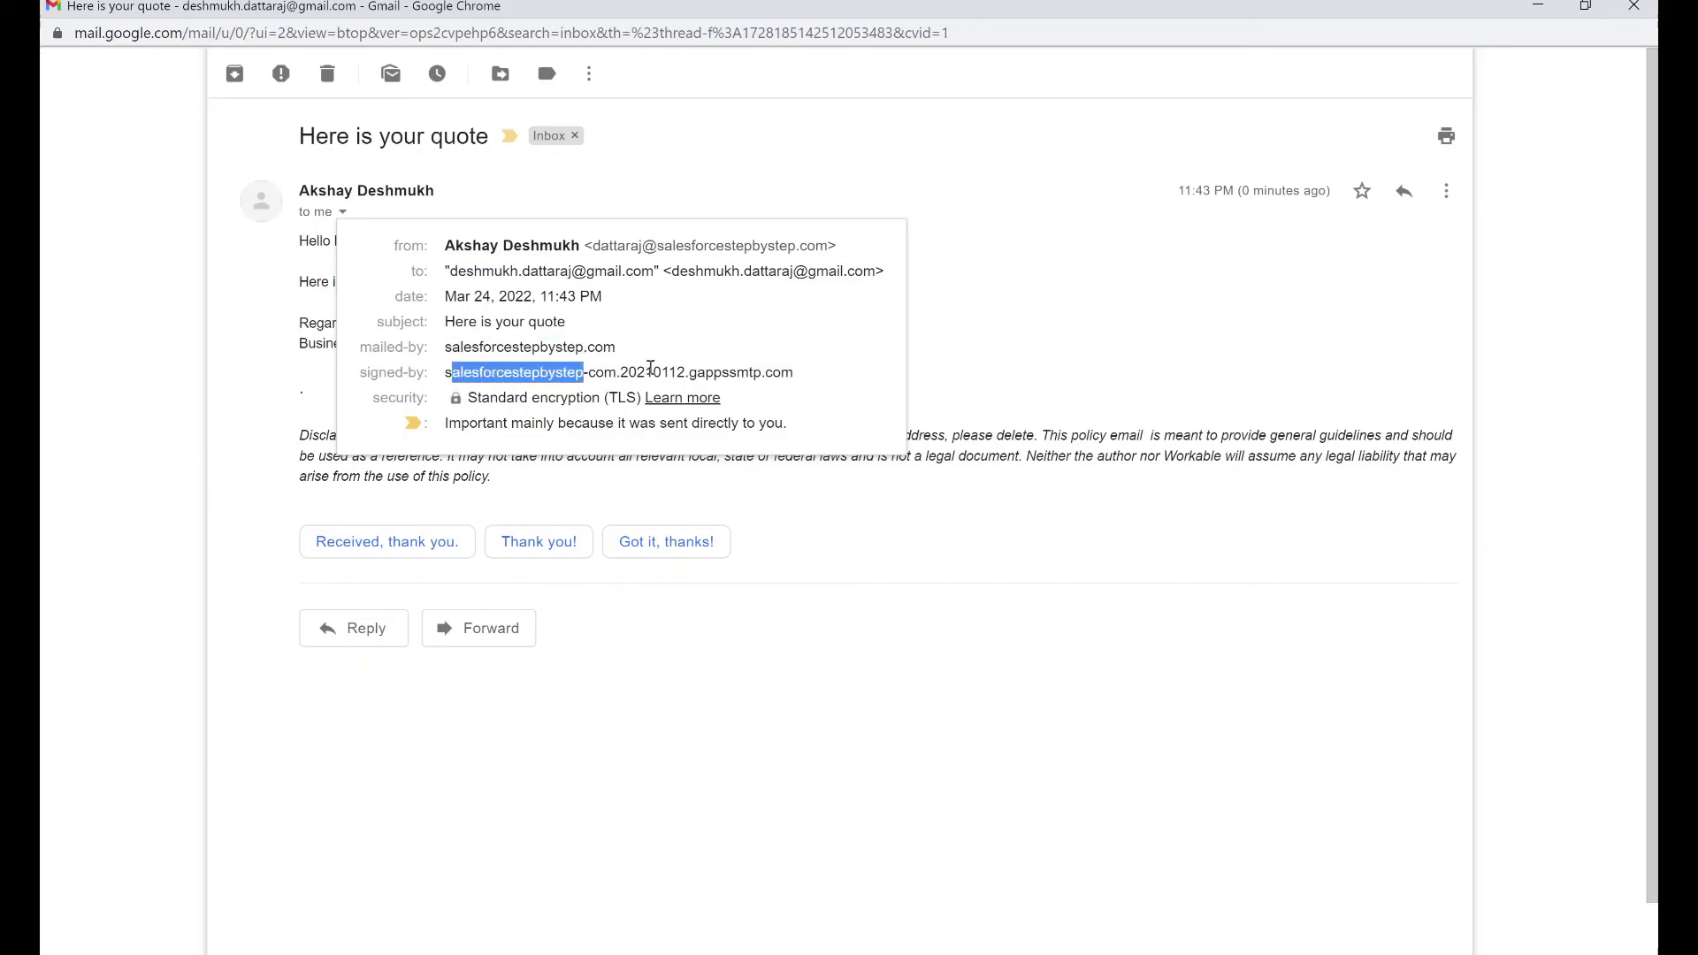
click(961, 334)
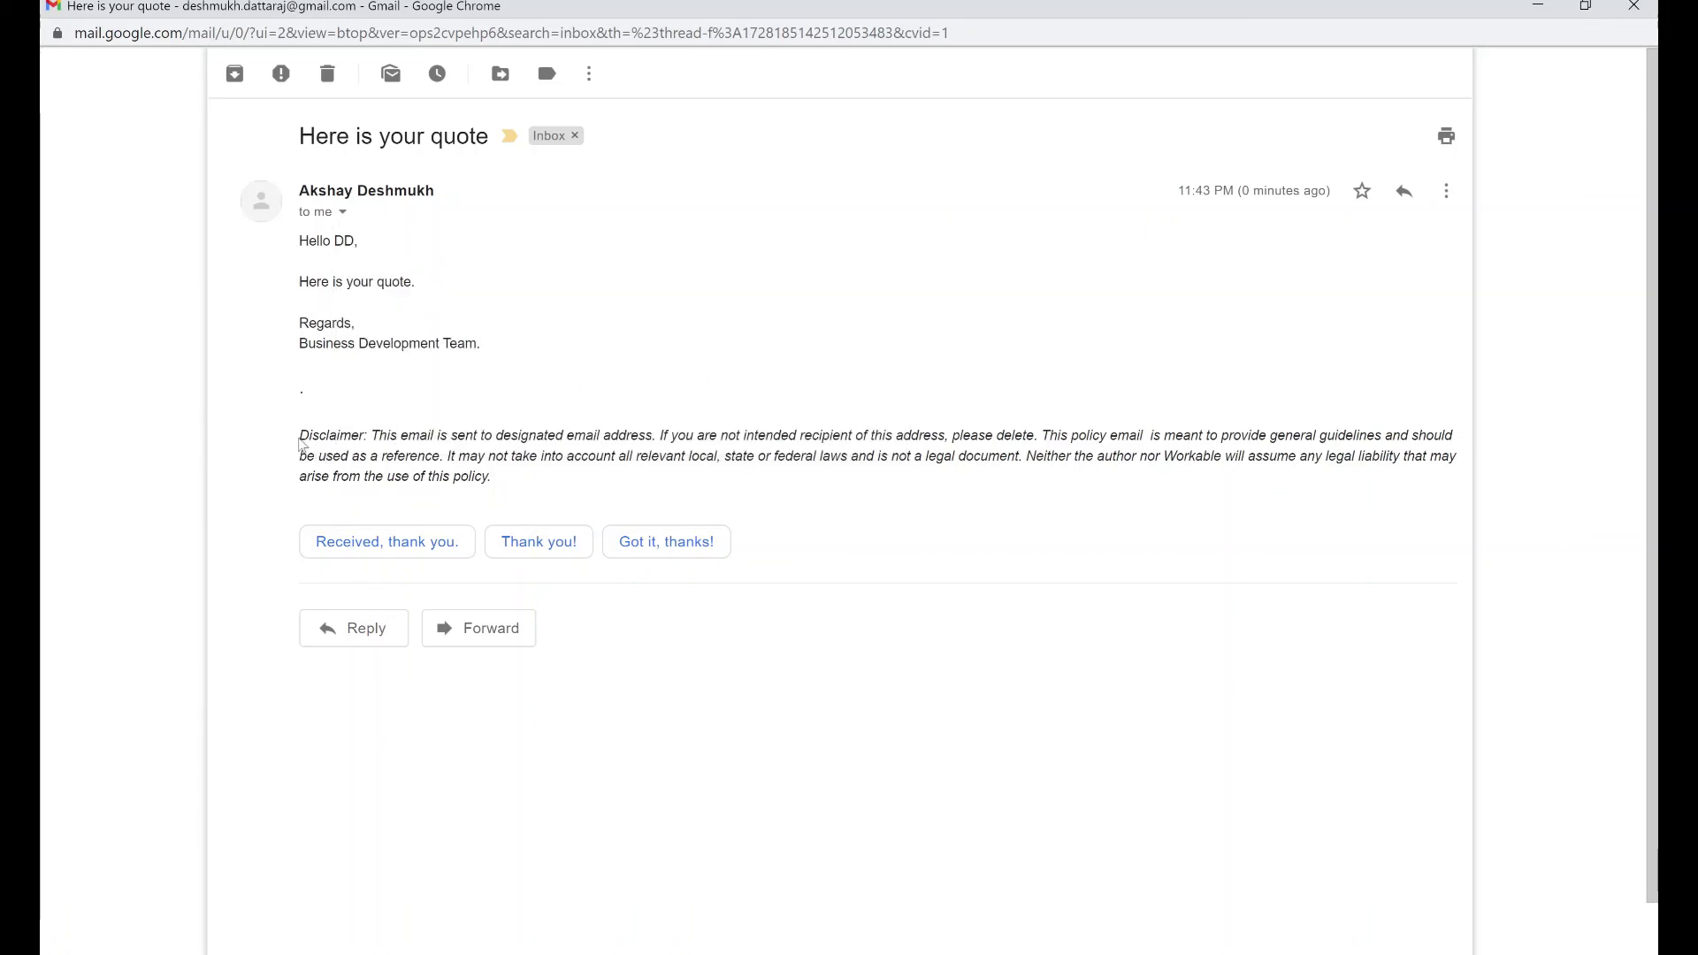
Highlight the email's disclaimer paragraph and recheck the sender's address in the details
drag(300, 444, 535, 497)
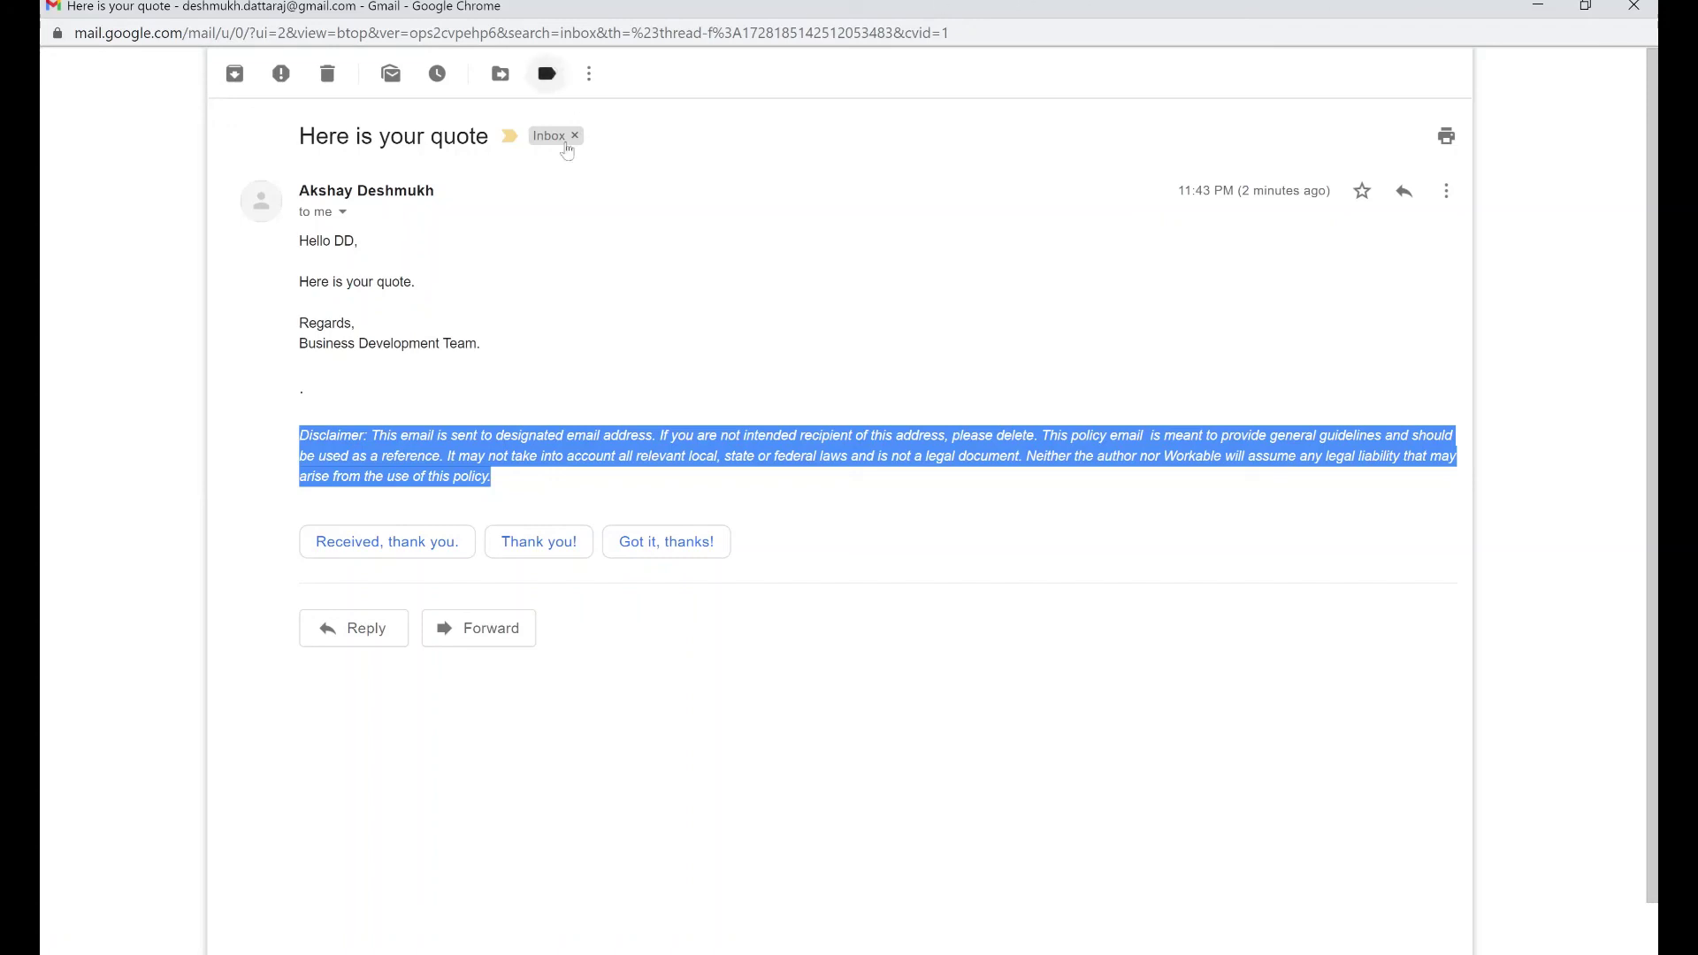
click(342, 212)
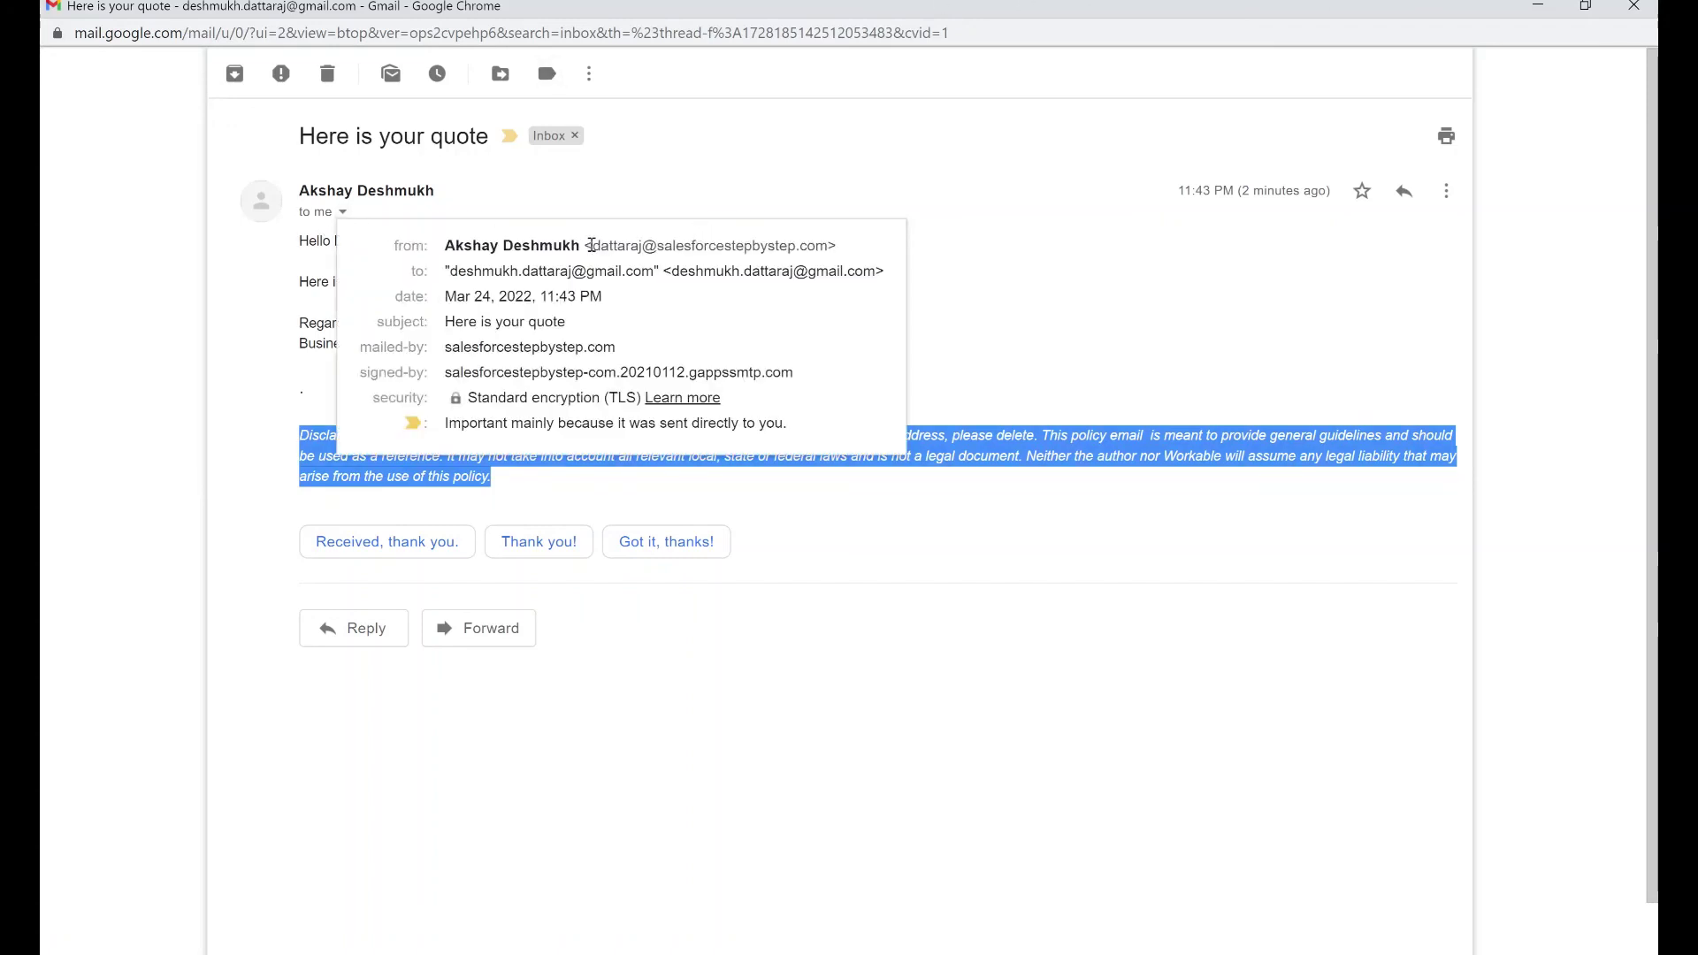
drag(591, 245, 829, 245)
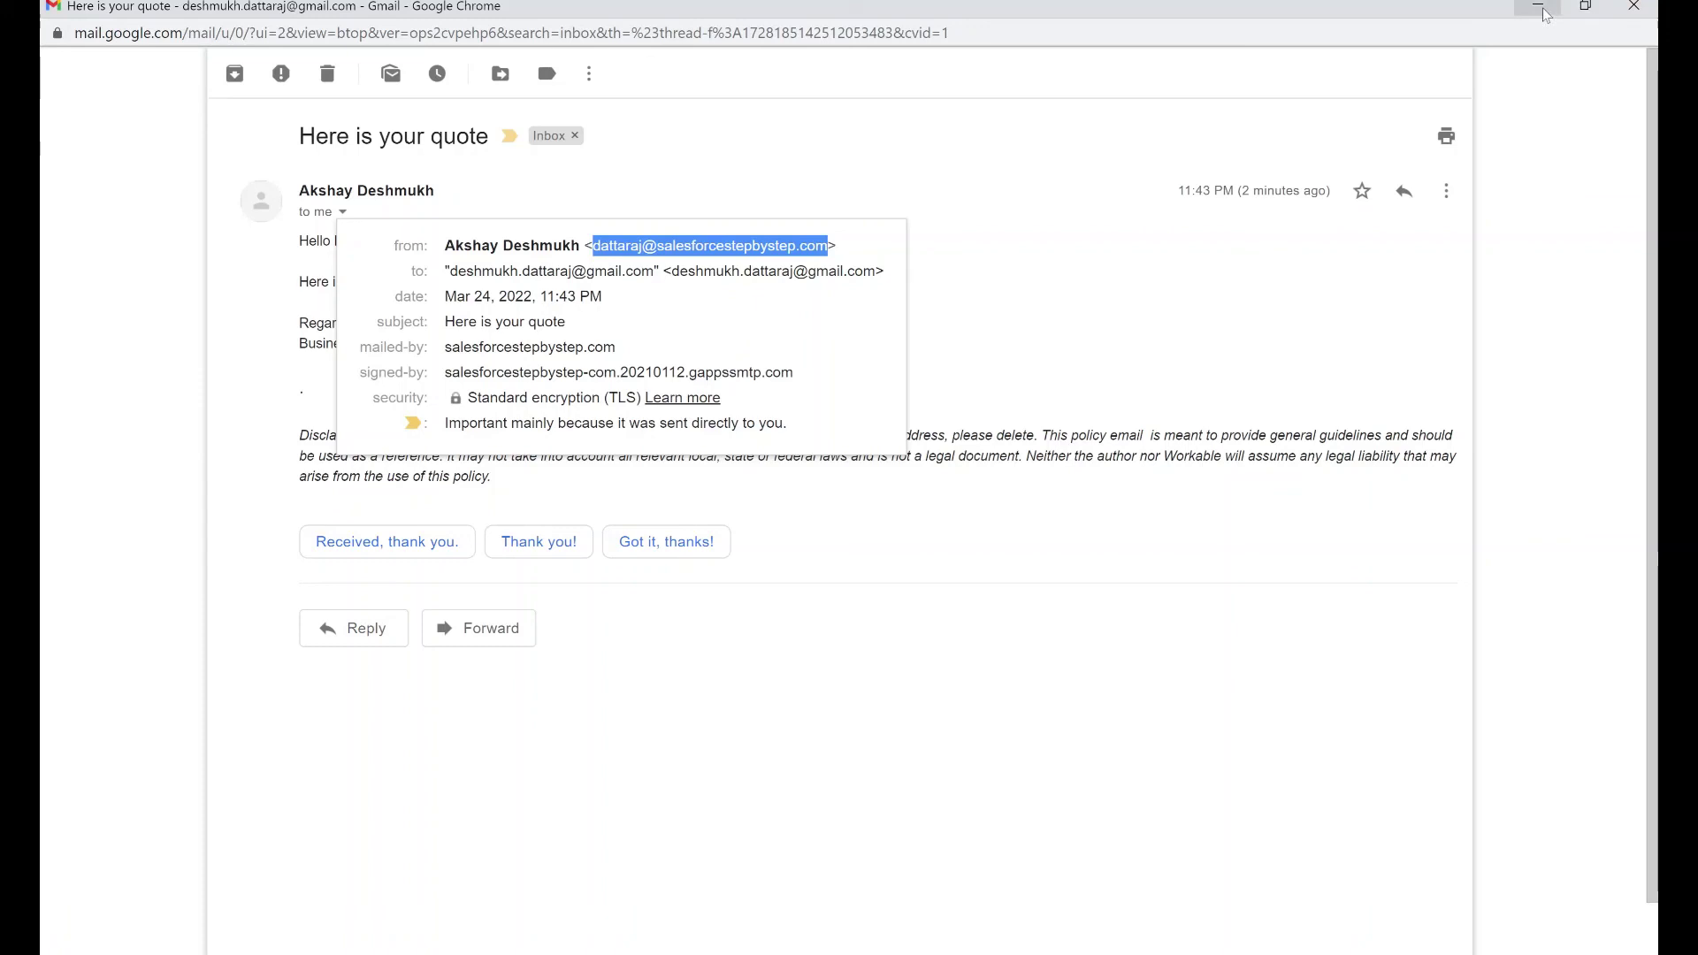
click(1079, 469)
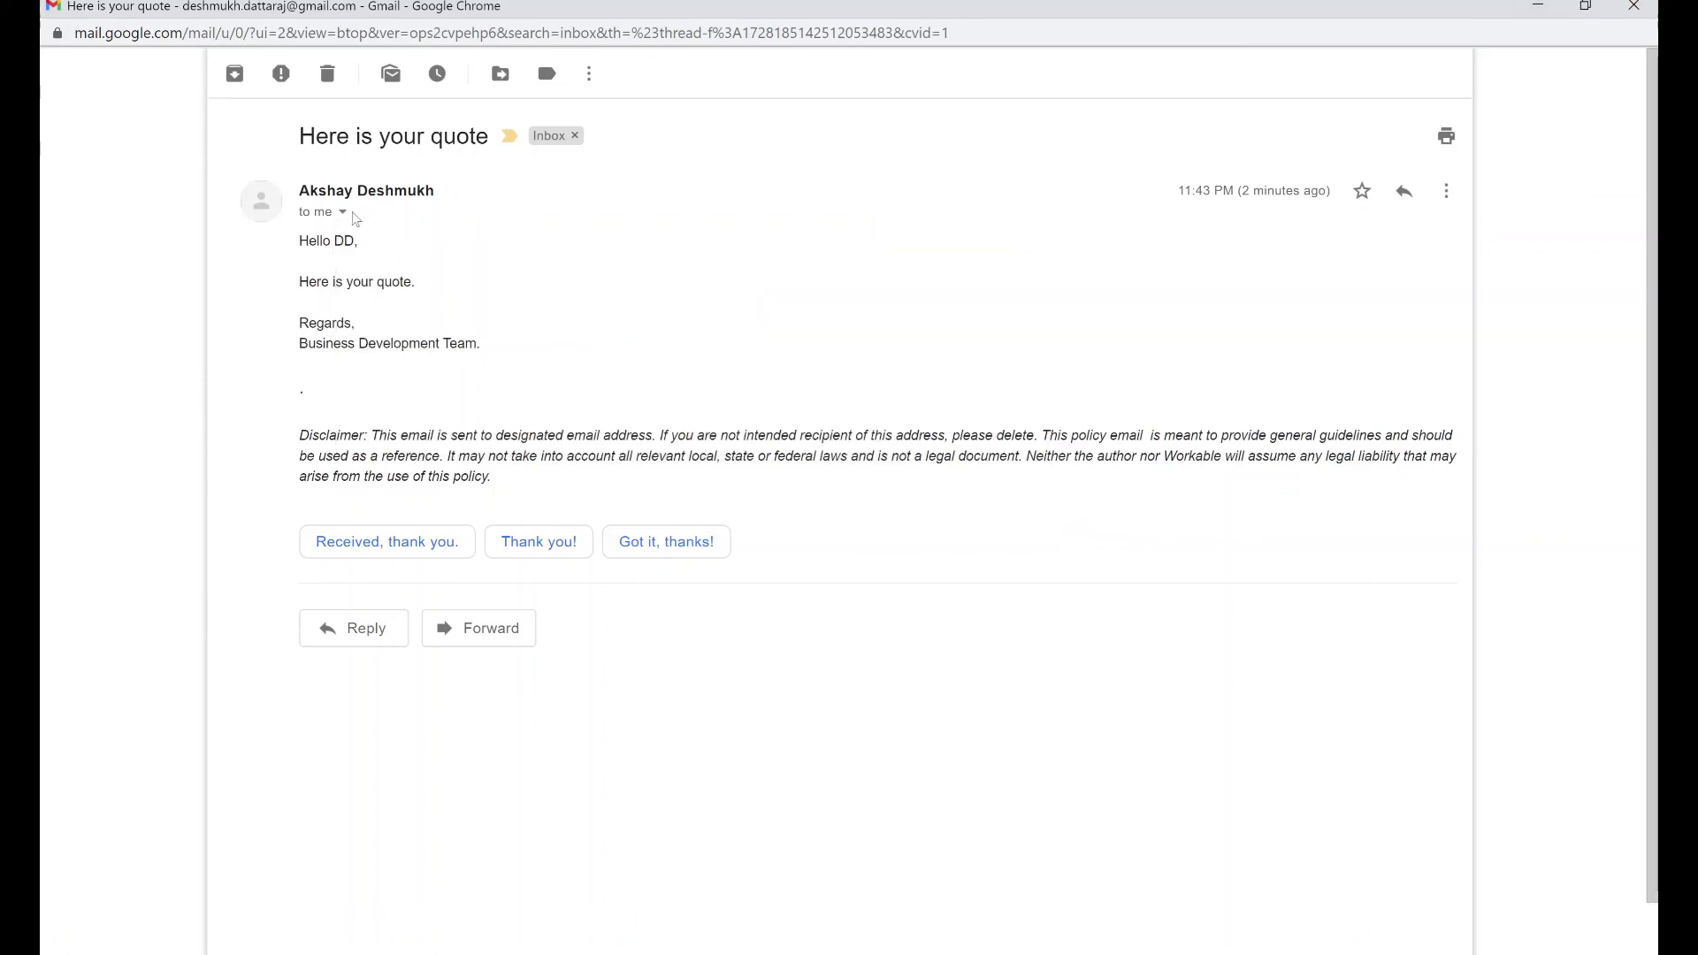
Highlight the sender's address once more, then return to the Google Admin Gmail routing page
click(343, 213)
drag(591, 246, 829, 248)
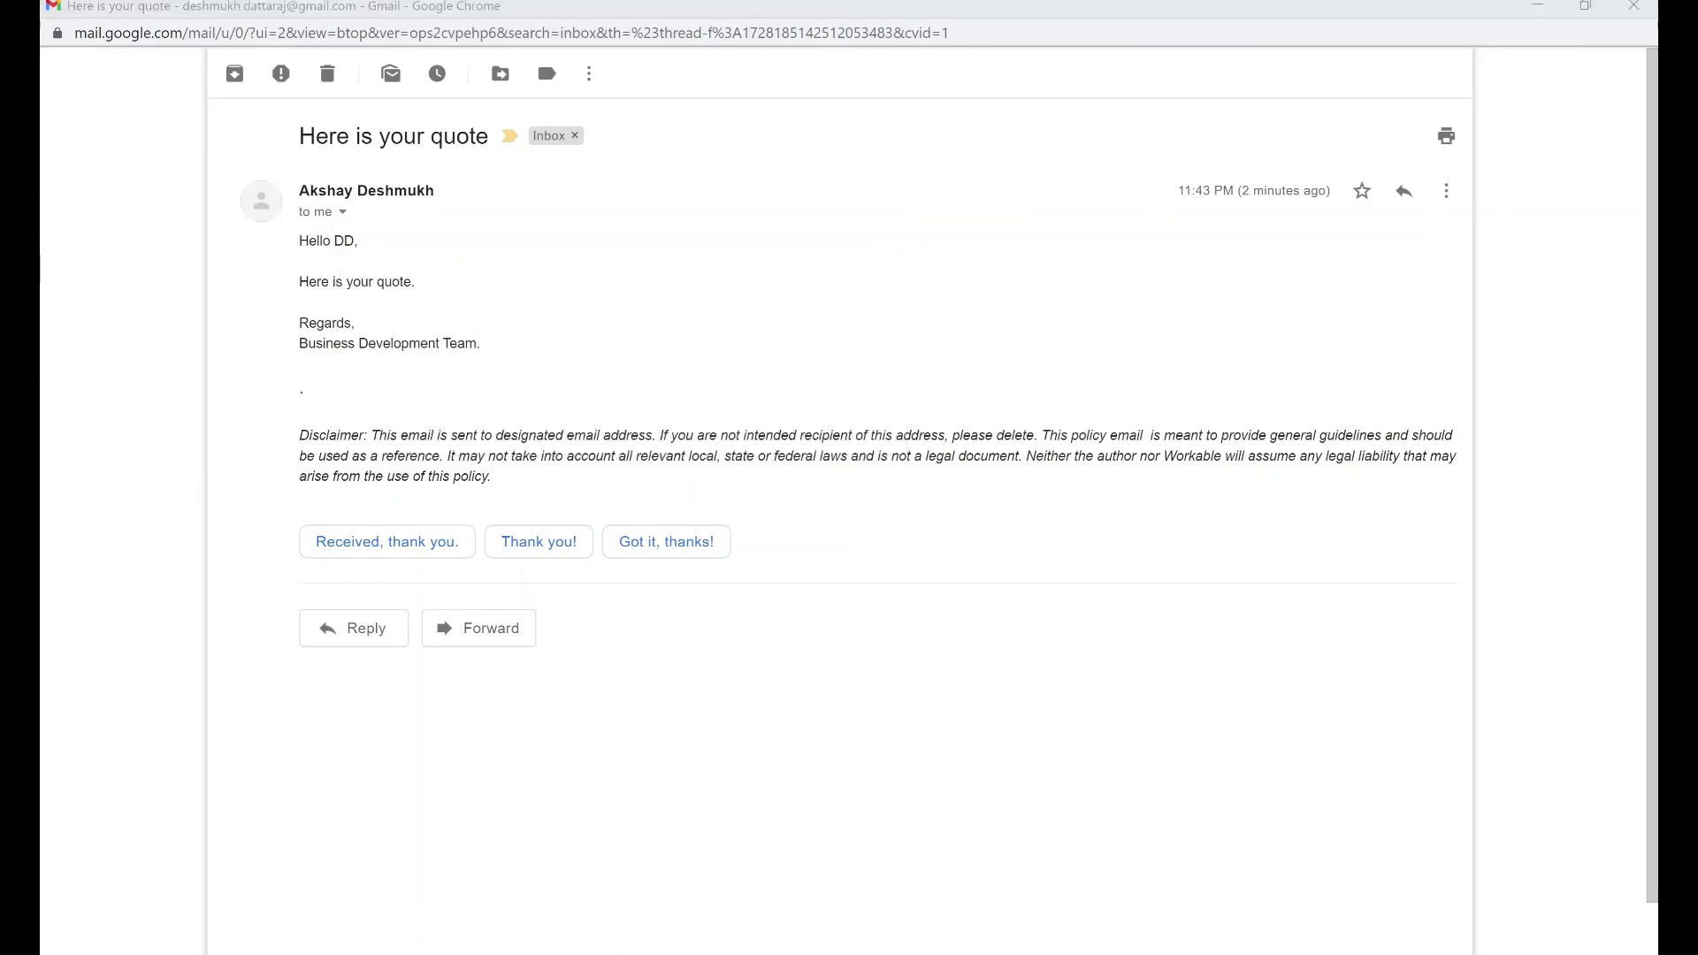
key(alt+Tab)
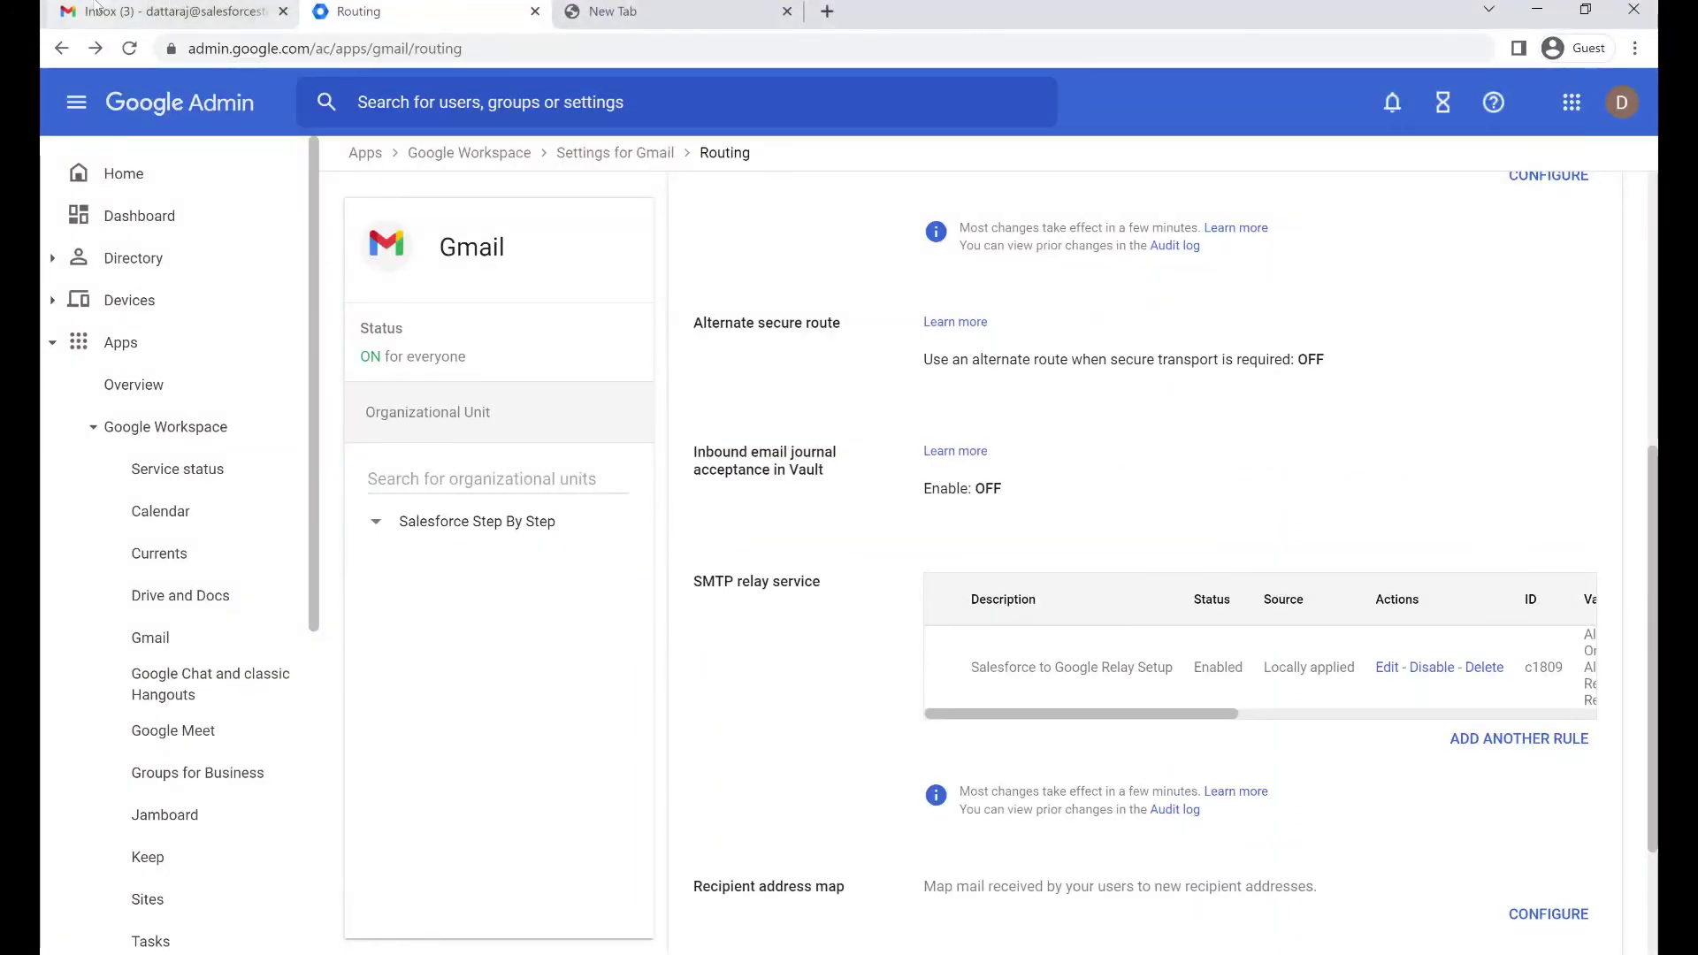
Confirm the refreshed Gmail Sent folder holds 'Here is your quote', then return to the Inbox
click(177, 12)
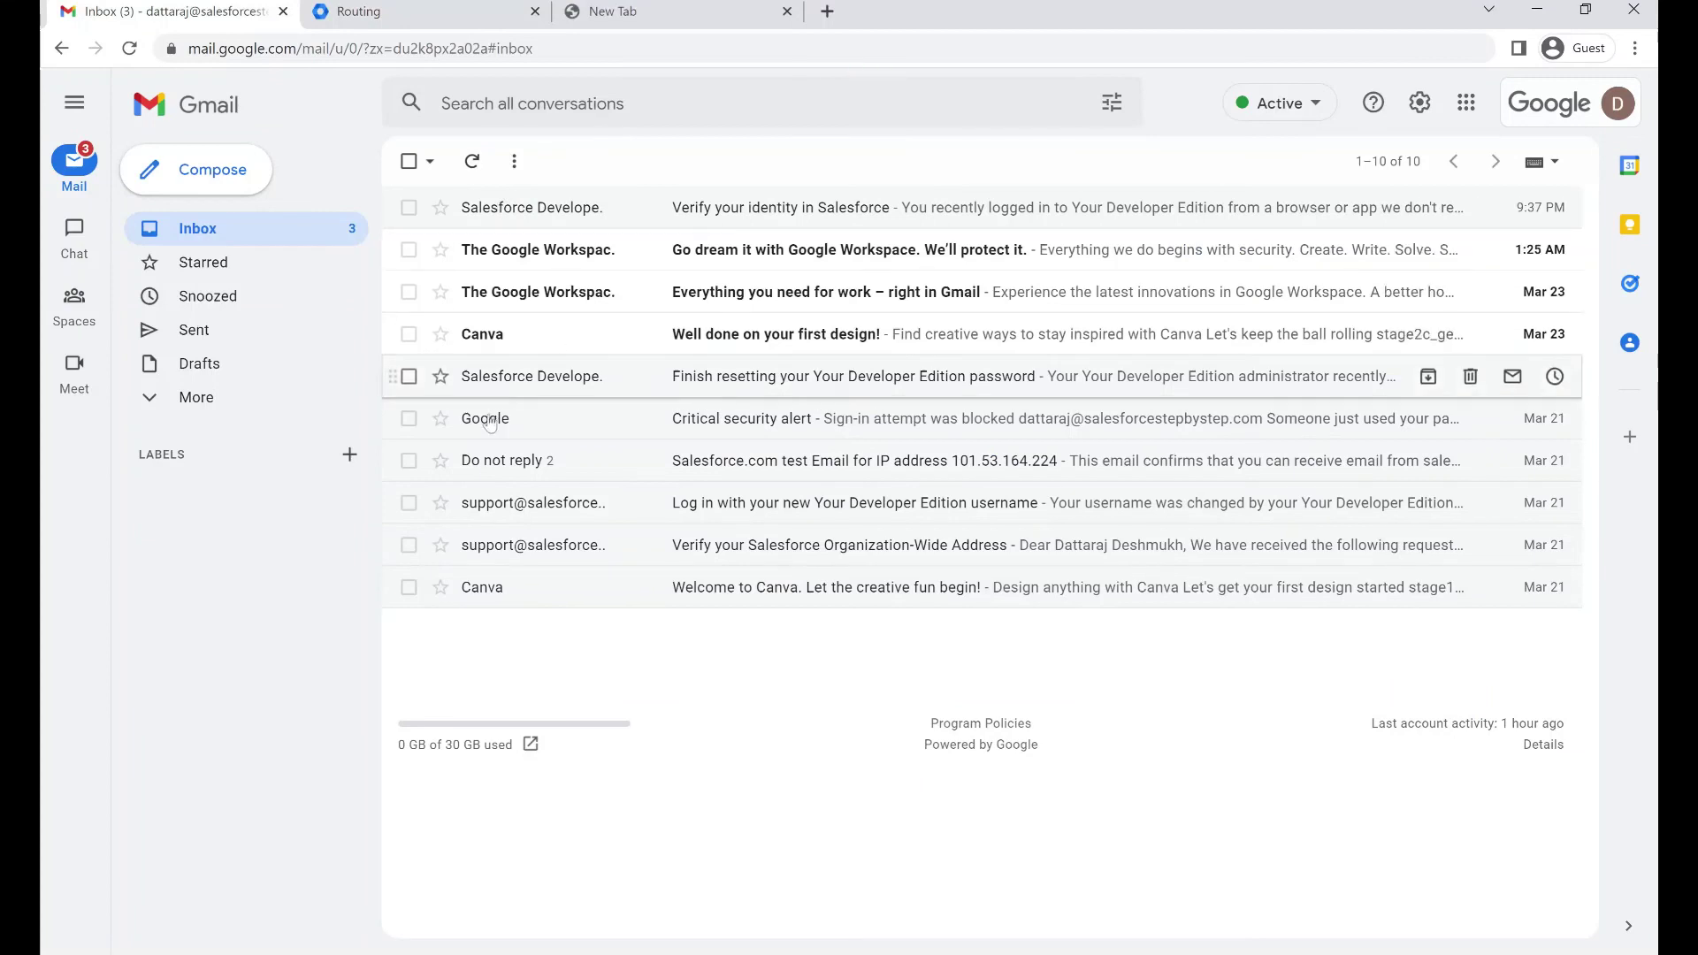
click(188, 336)
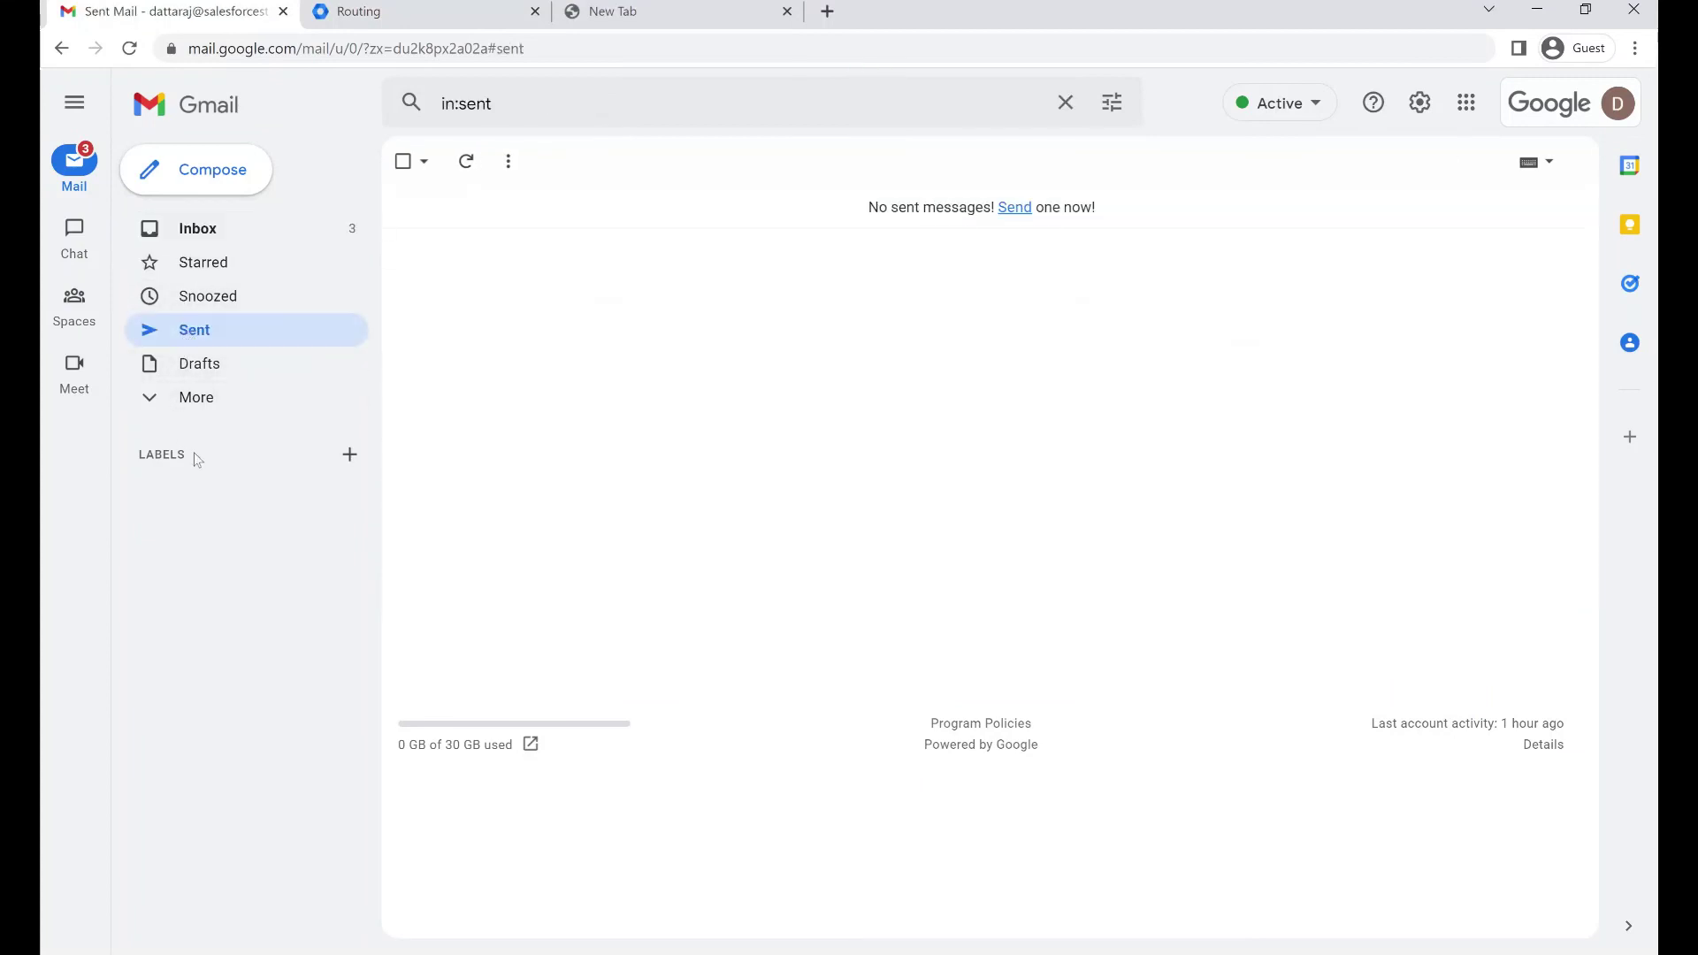
click(466, 161)
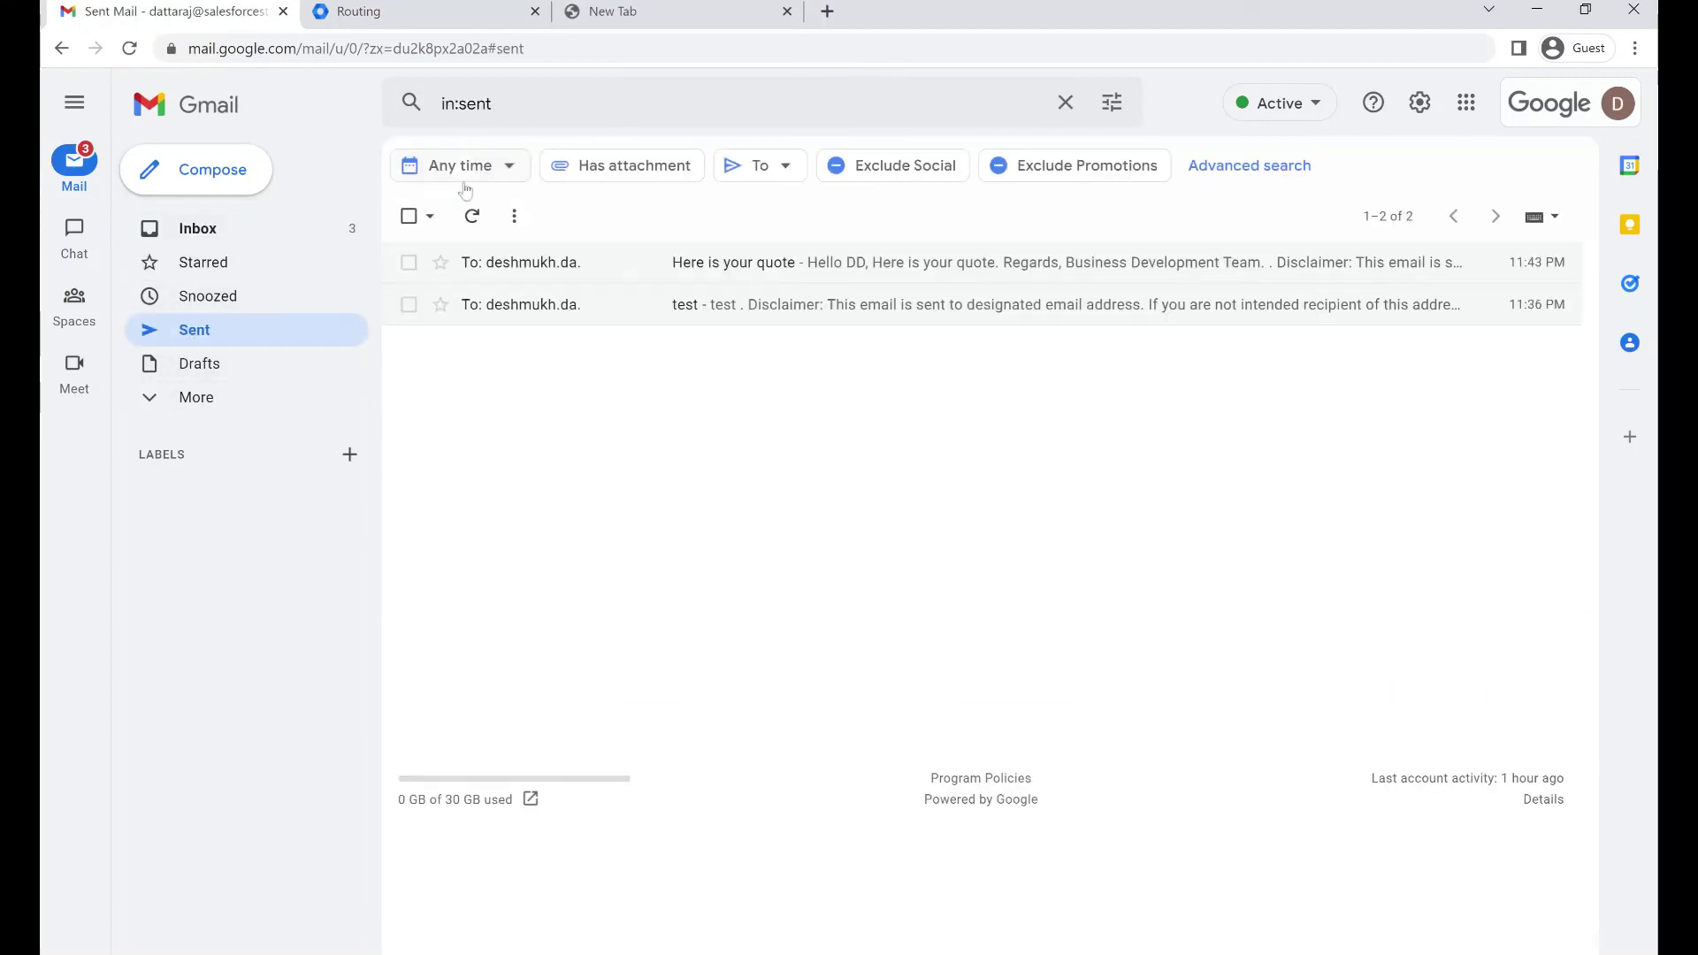
click(870, 268)
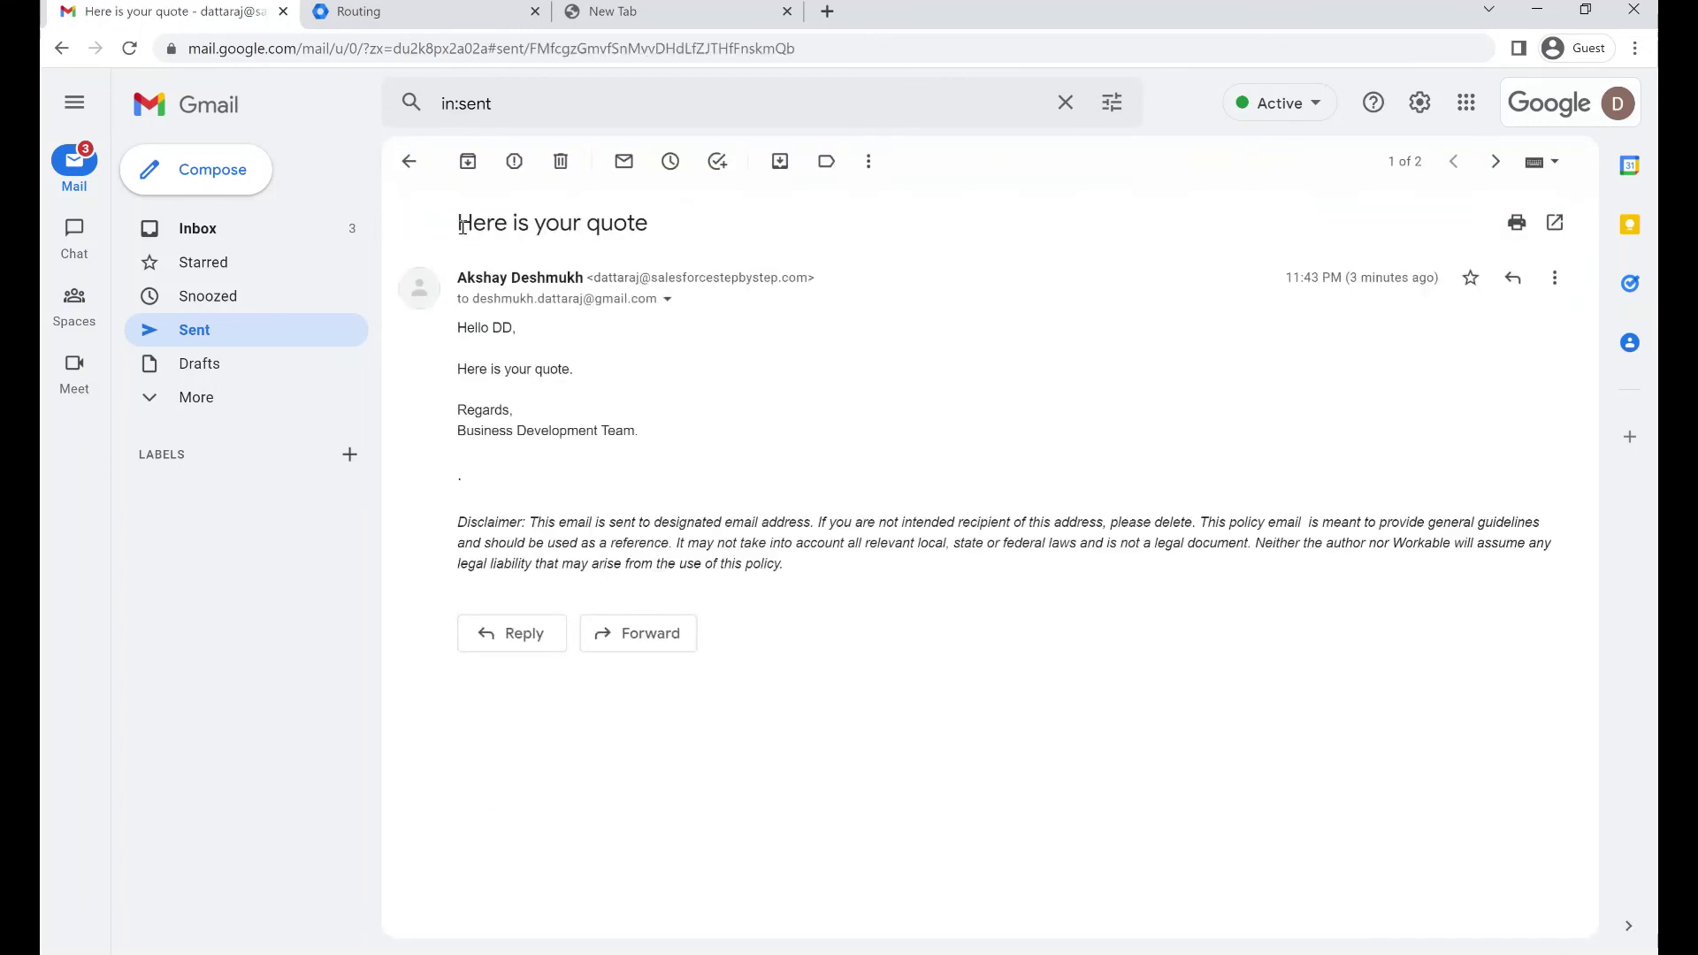
drag(461, 227, 768, 235)
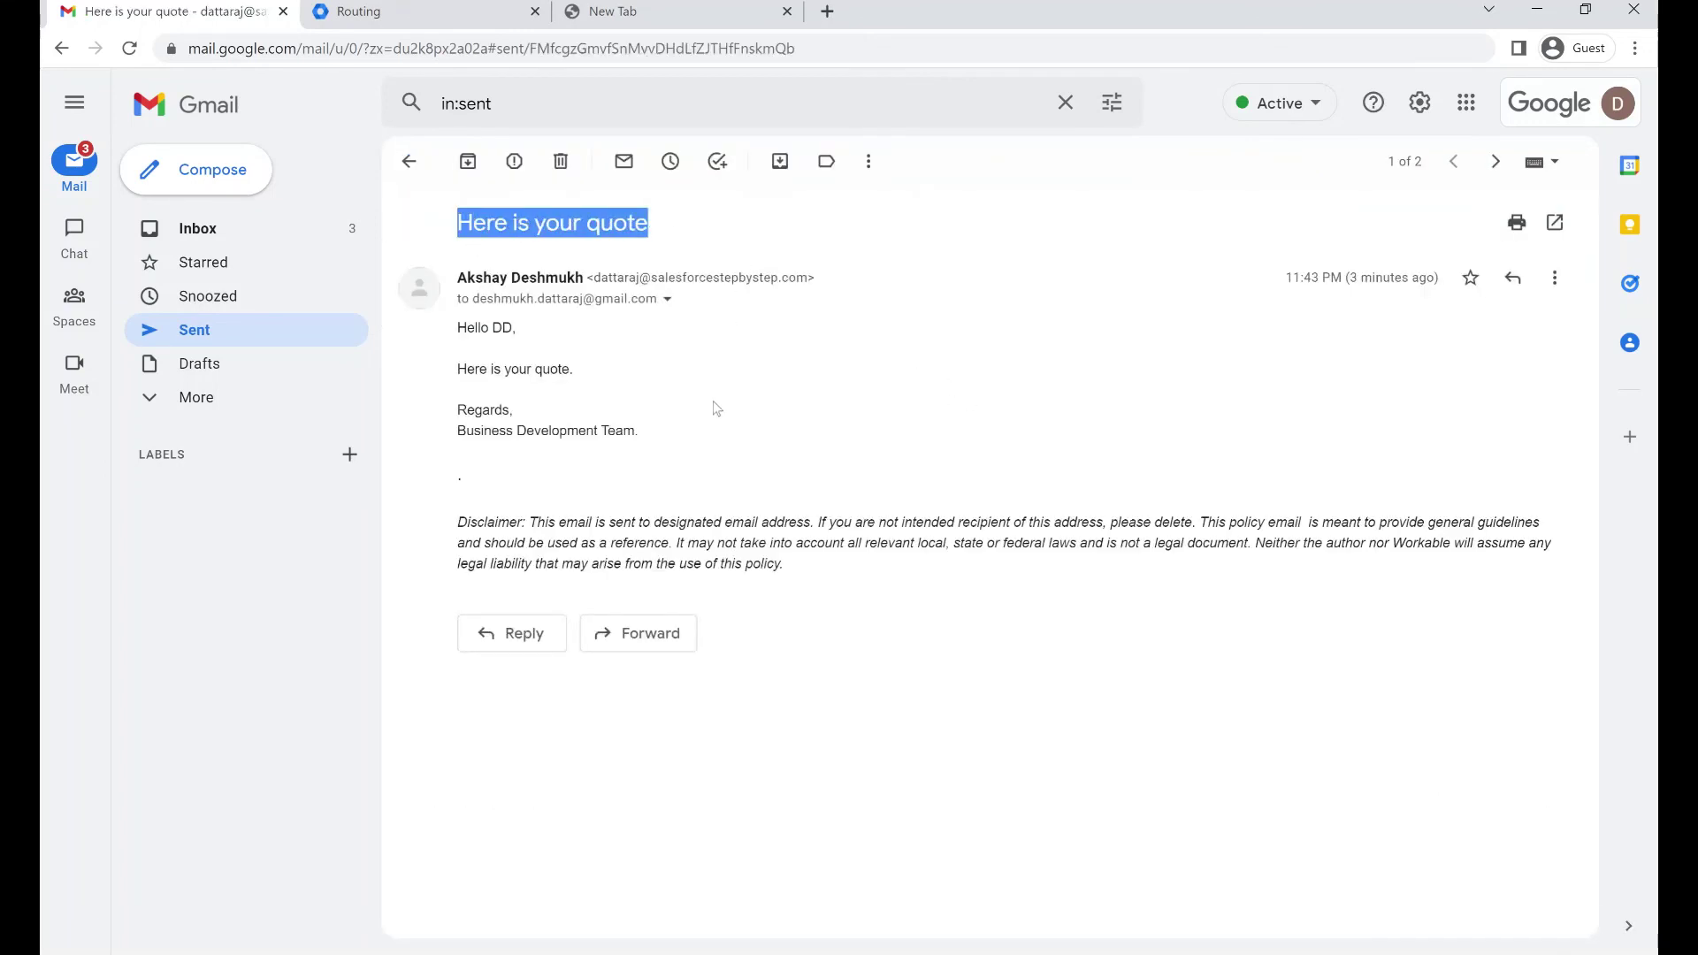
click(197, 329)
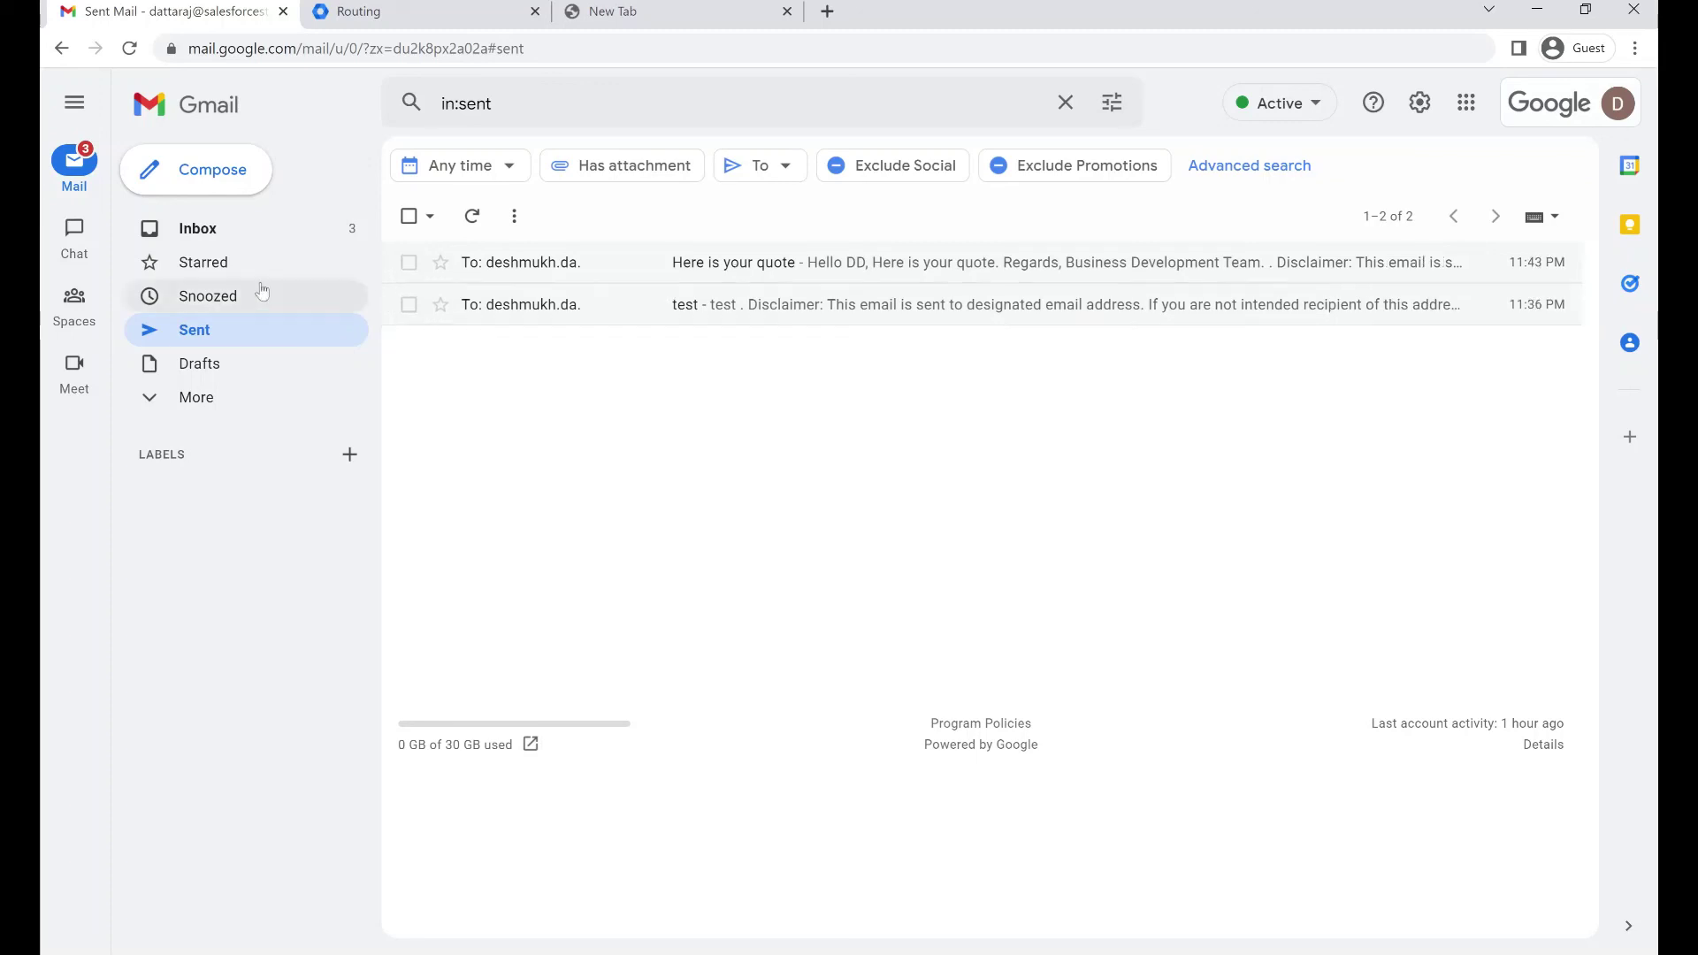
click(252, 234)
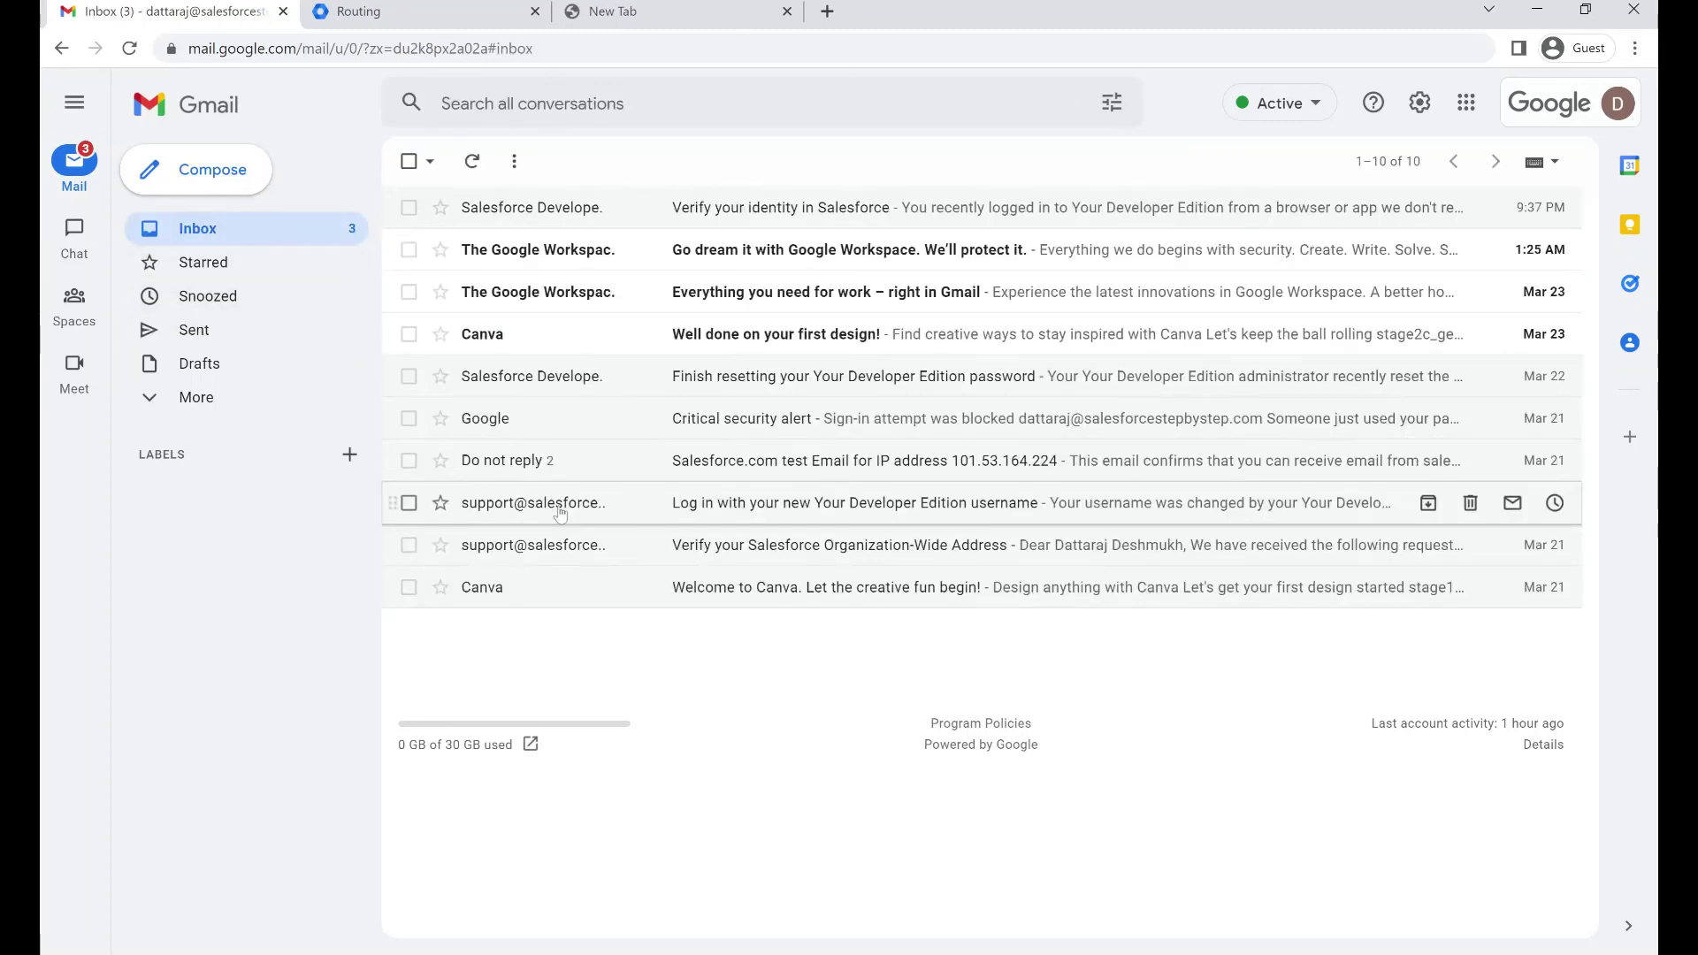